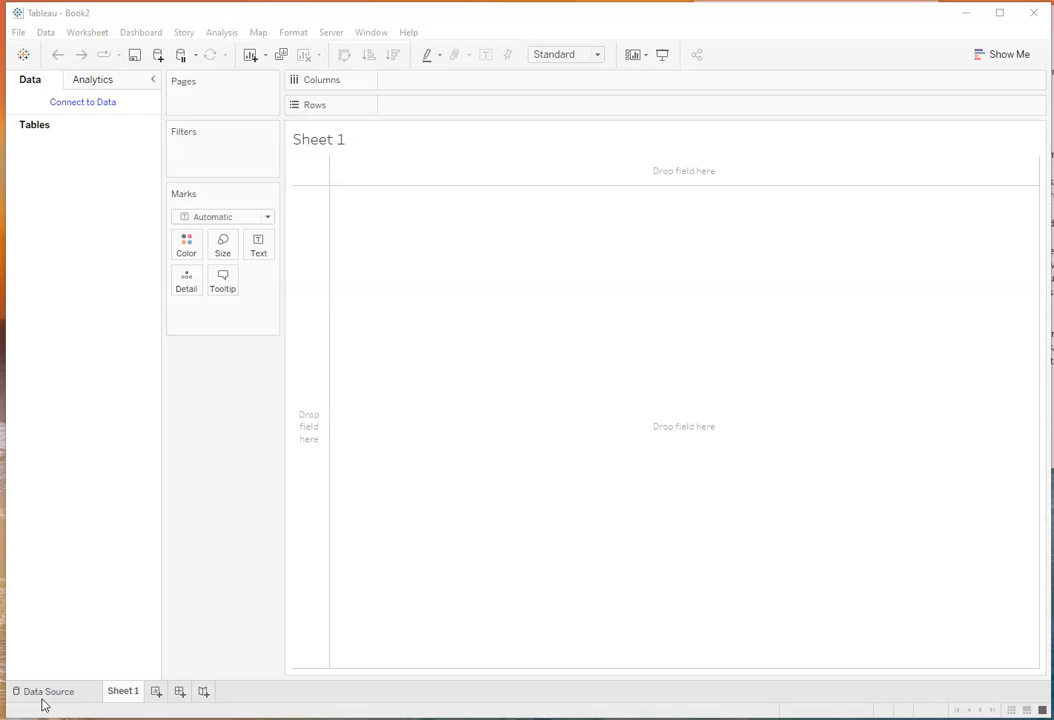
Connect the workbook to the Microsoft Excel file GanttChart-updated_Tableau.xlsx as its data source.
left_click(46, 692)
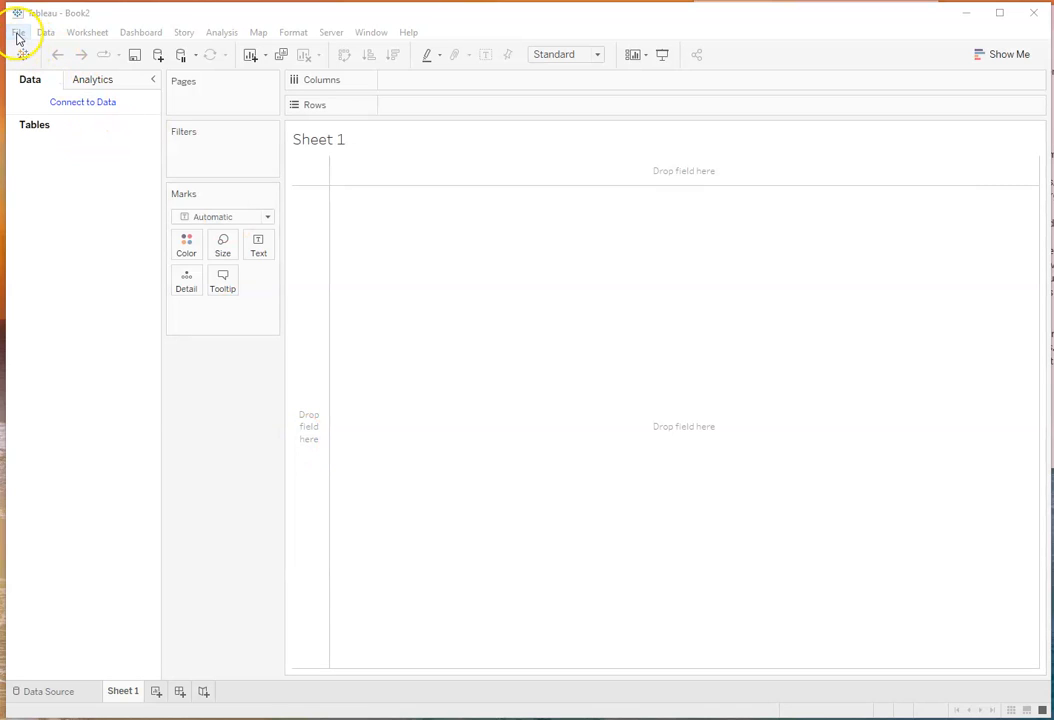
left_click(82, 104)
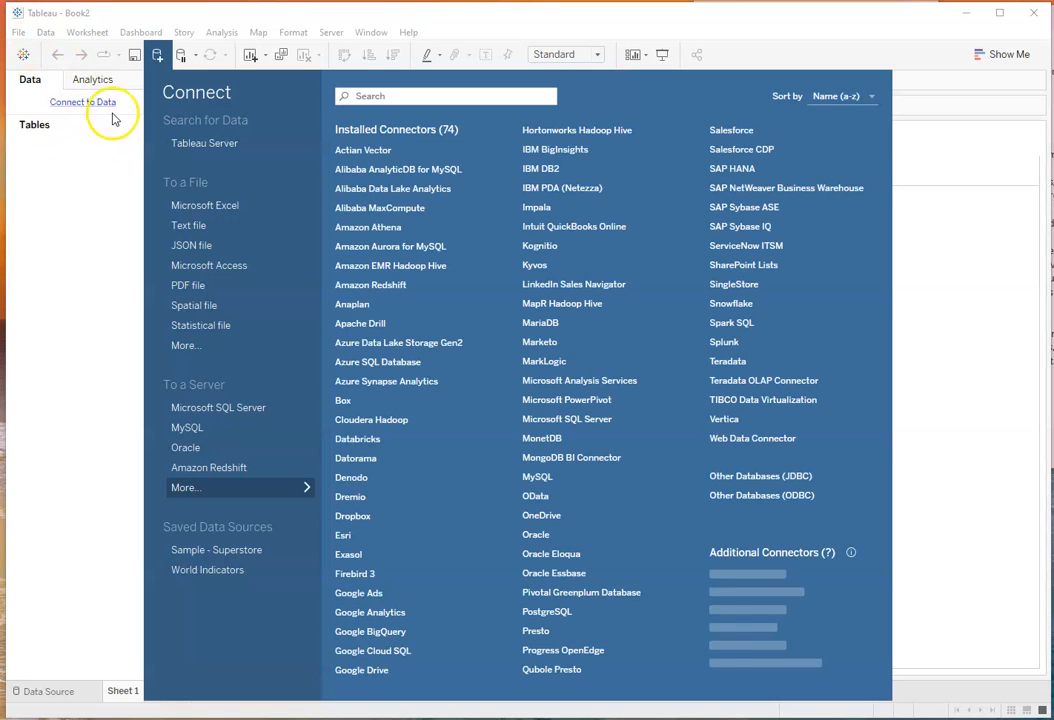
left_click(199, 207)
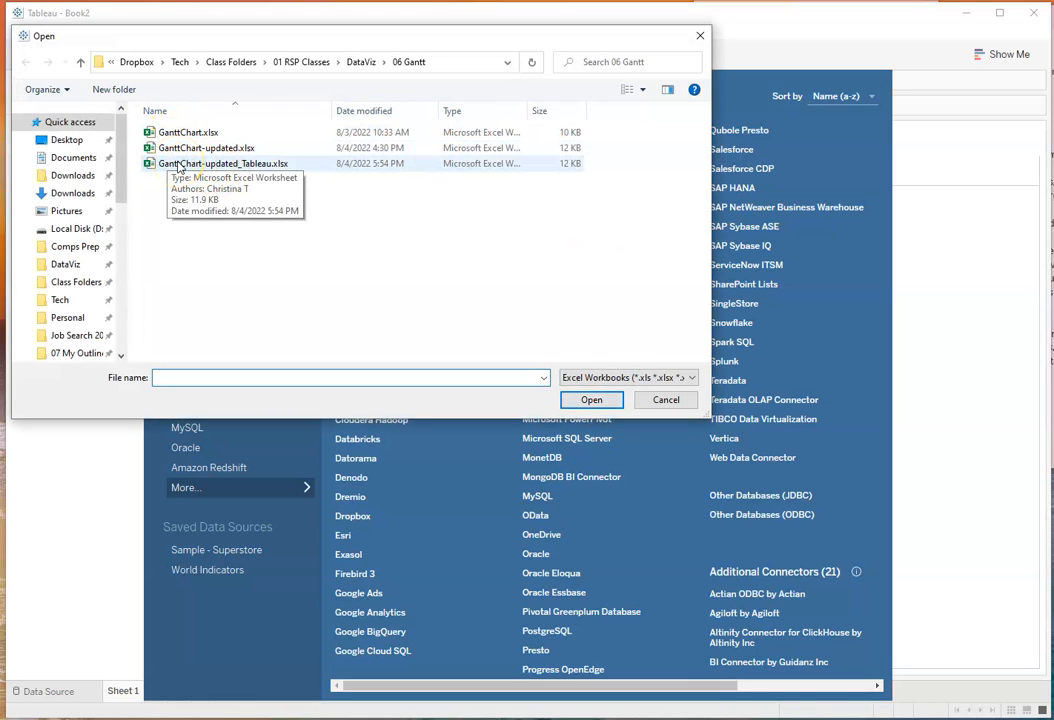
left_click(178, 165)
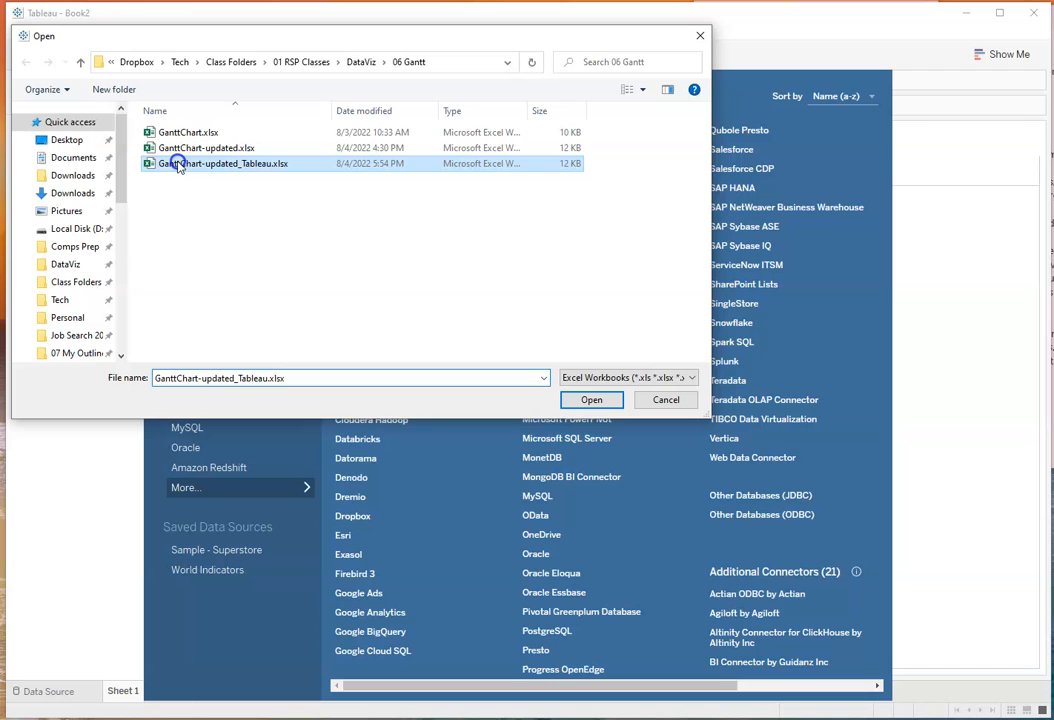
left_click(586, 404)
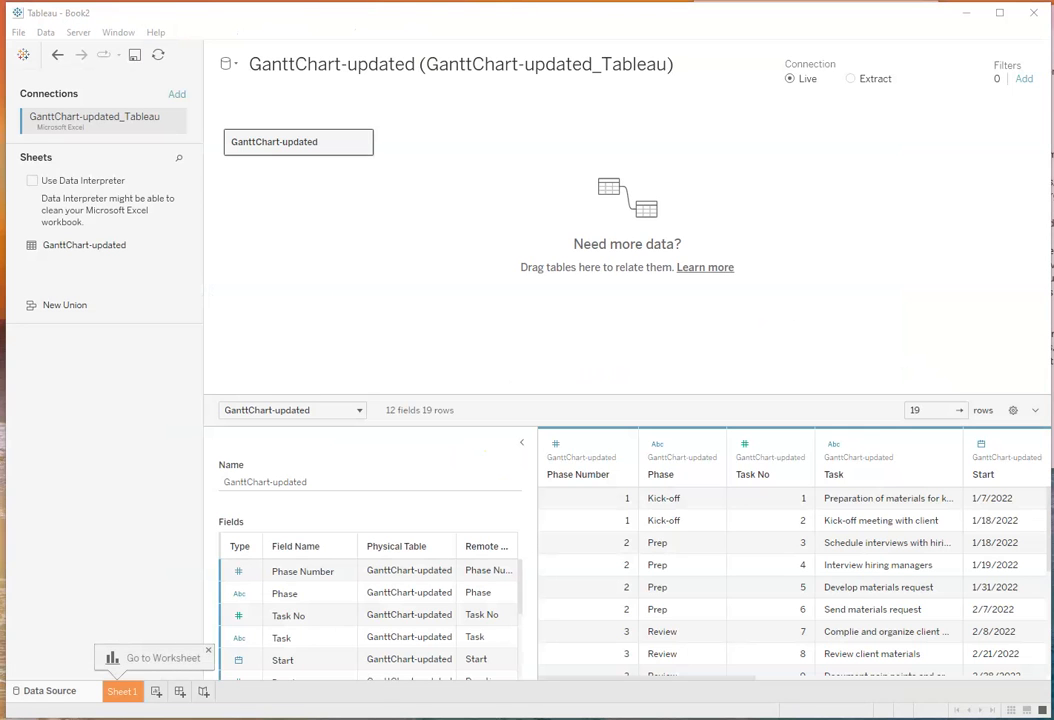
Switch to the source workbook in Excel and examine its Task No and Phase Number columns.
left_click_drag(1053, 165, 852, 72)
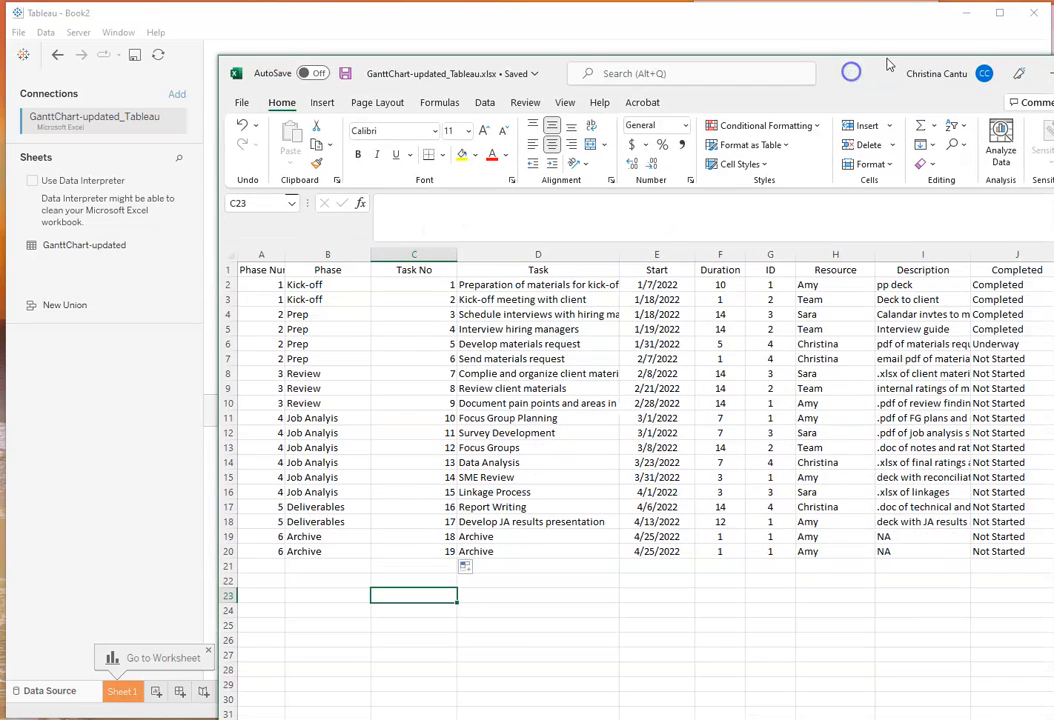
left_click(416, 253)
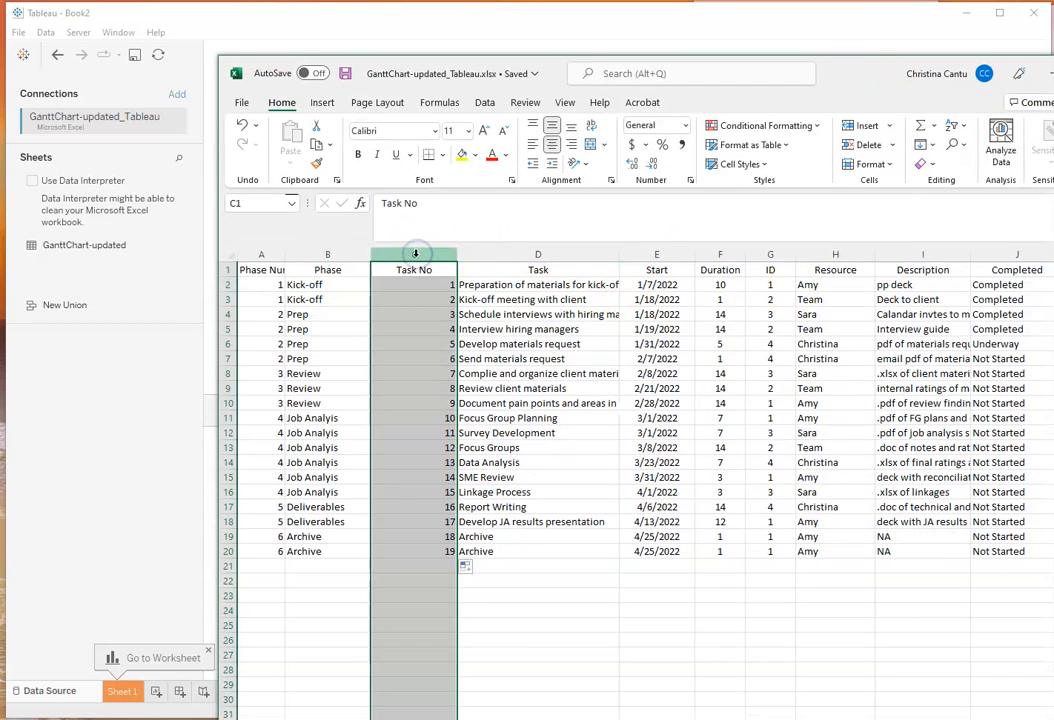
left_click(254, 253)
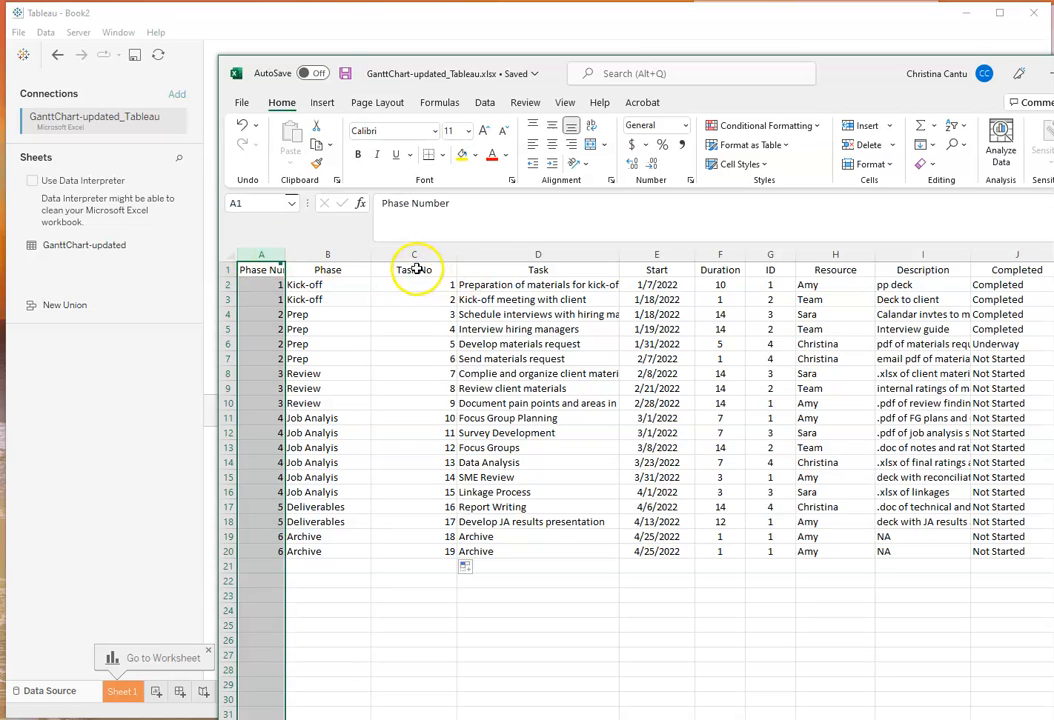
left_click(502, 268)
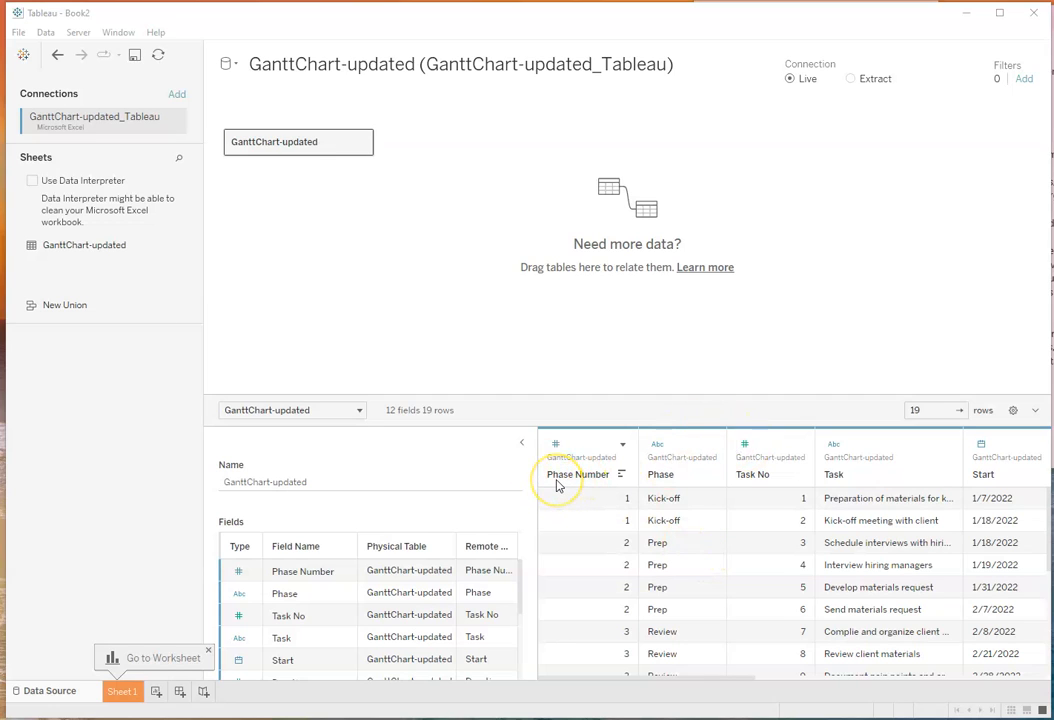
Assign aliases to Phase Number values 1 to 6 in order: Kick-off, Prep, Review, Job Analysis, Deliverables and Archive.
left_click(623, 444)
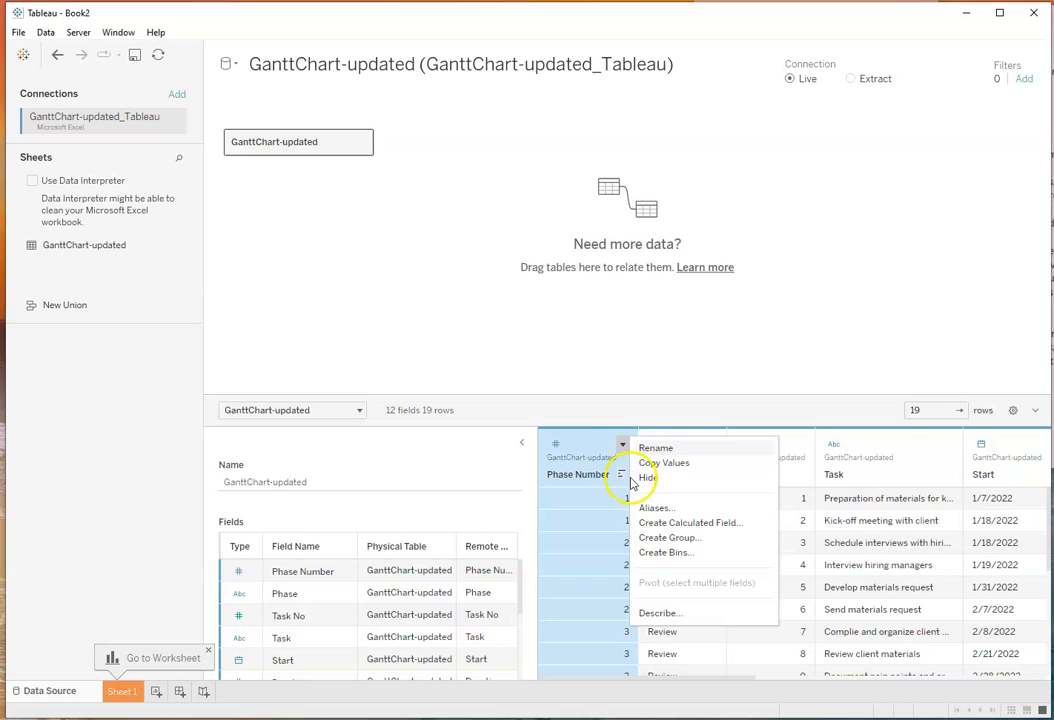
left_click(656, 508)
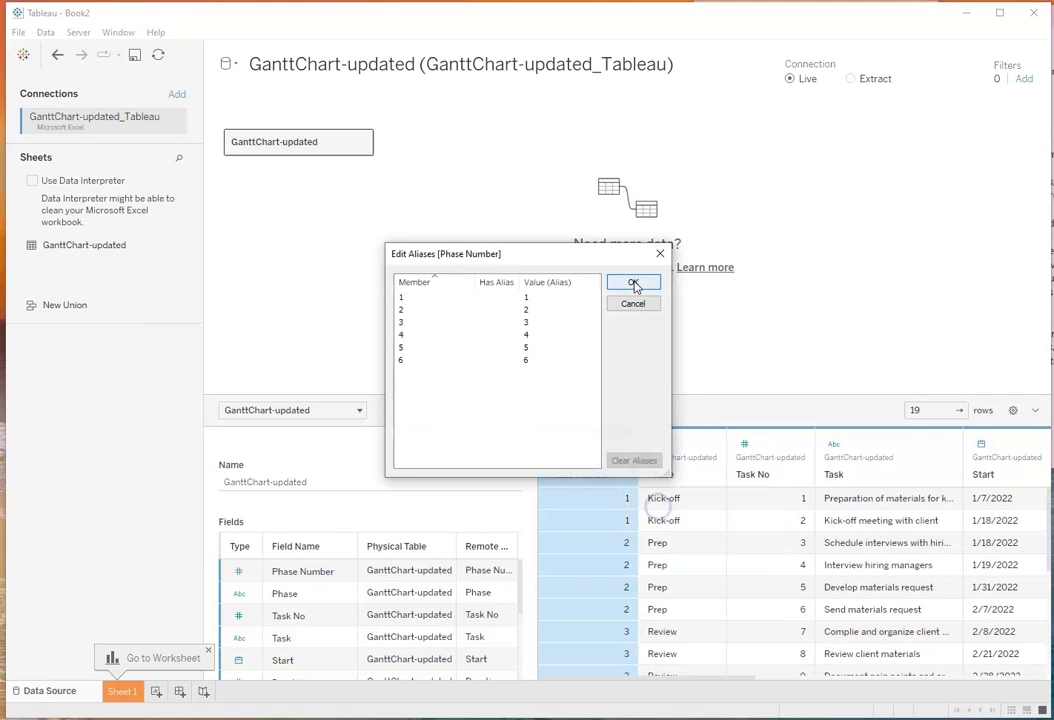
left_click(530, 298)
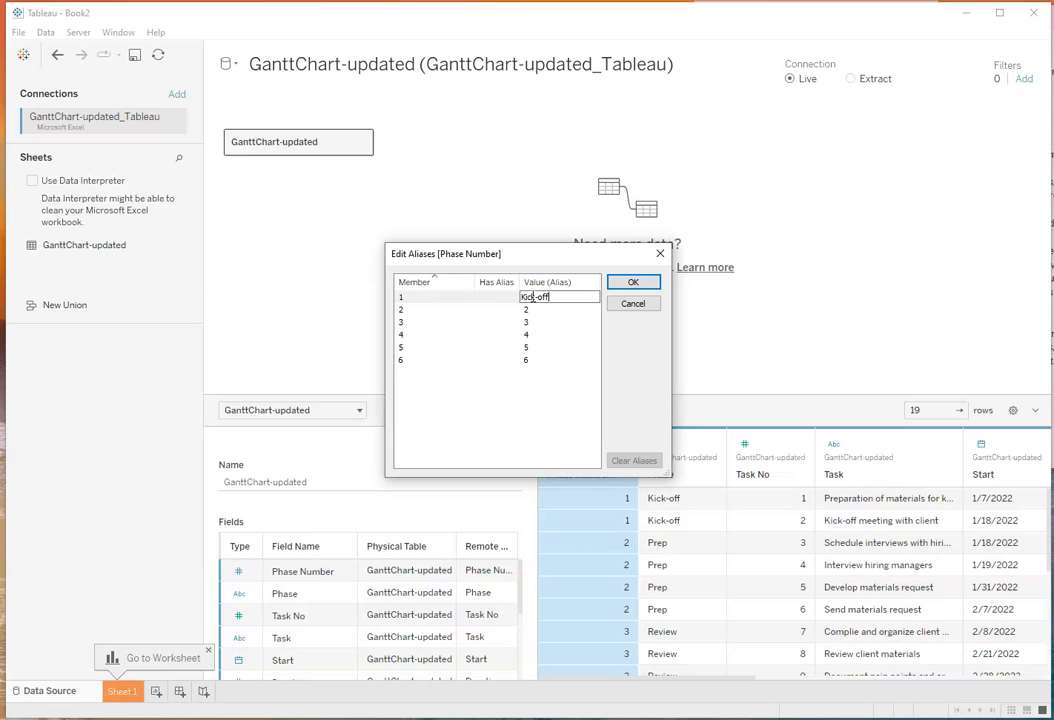
left_click(531, 310)
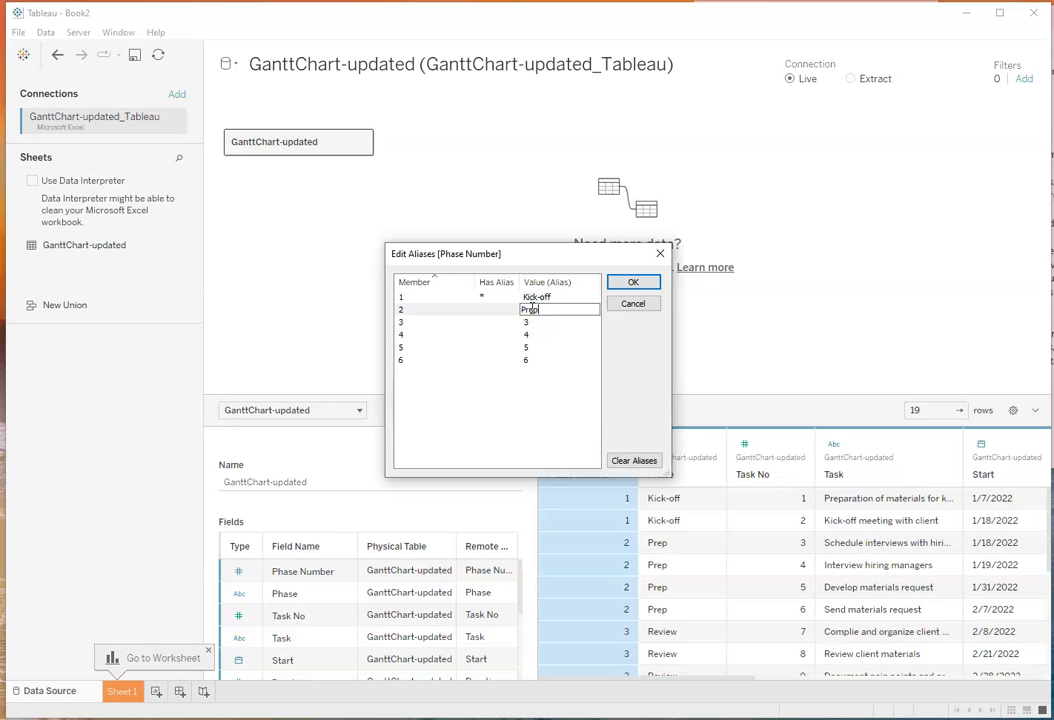
left_click(529, 322)
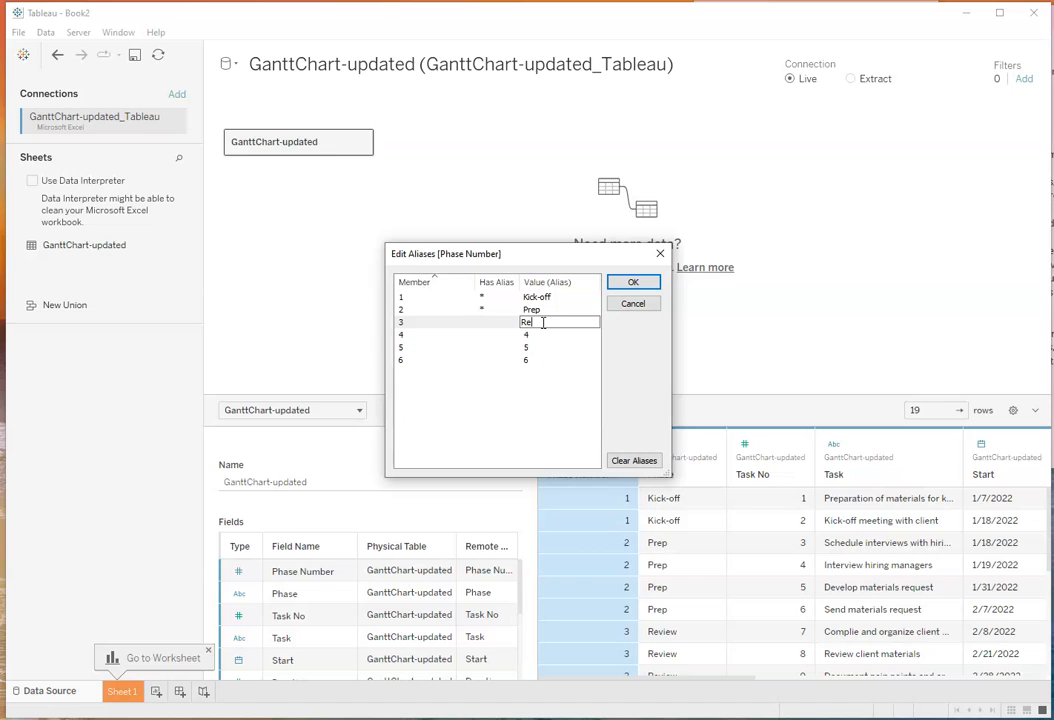
left_click(536, 336)
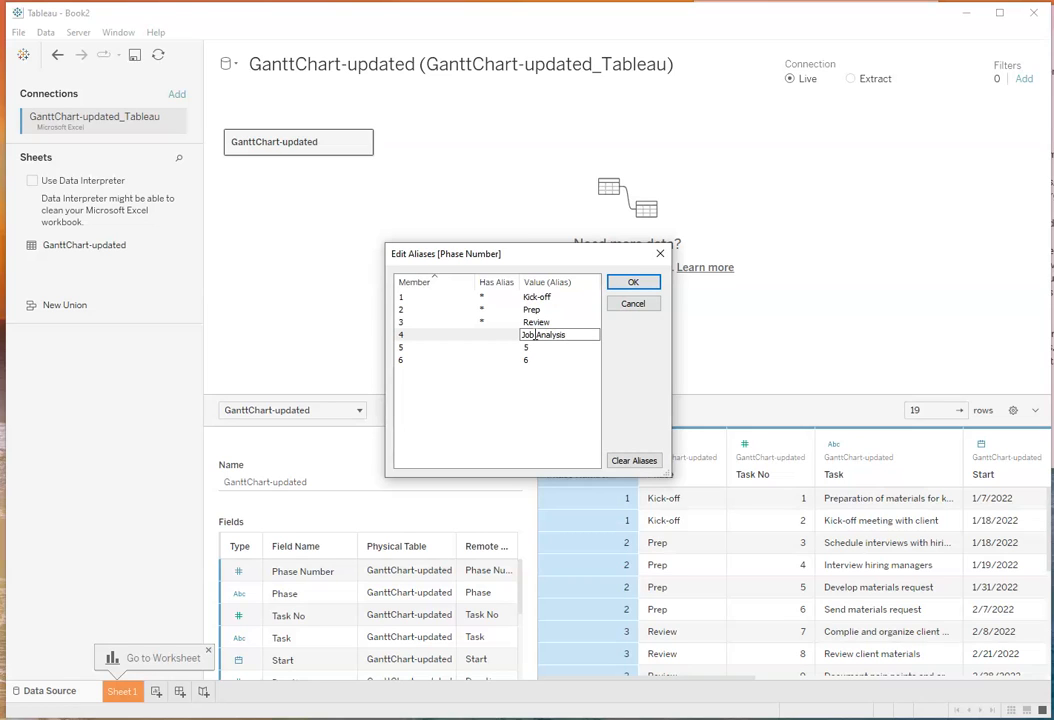
key("Return")
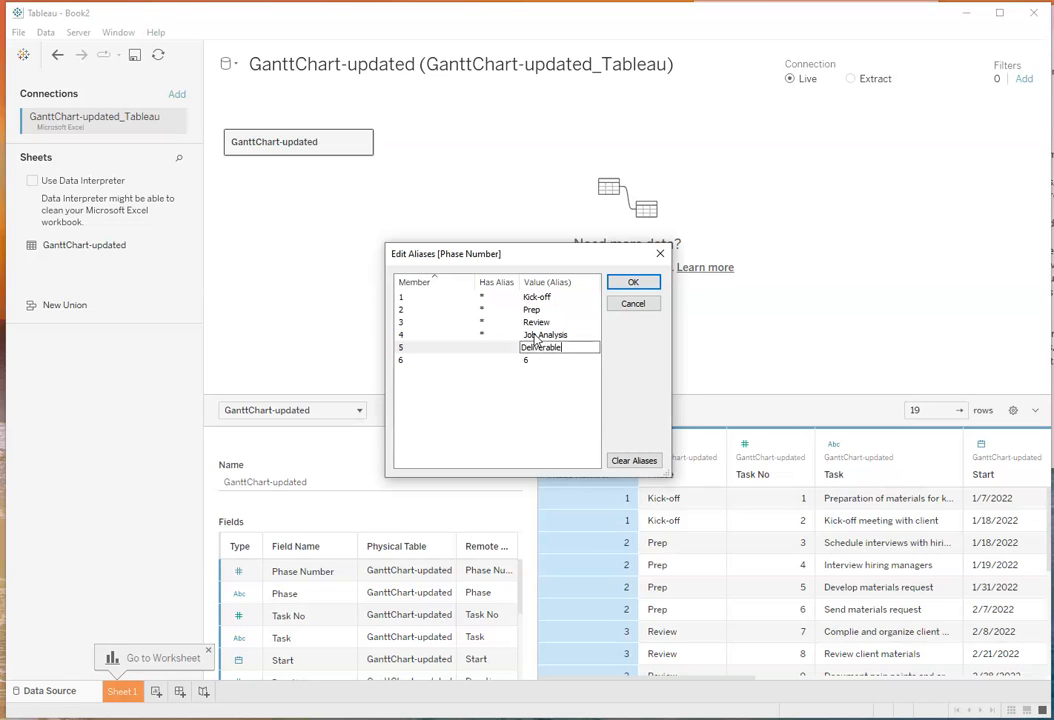
key("Return")
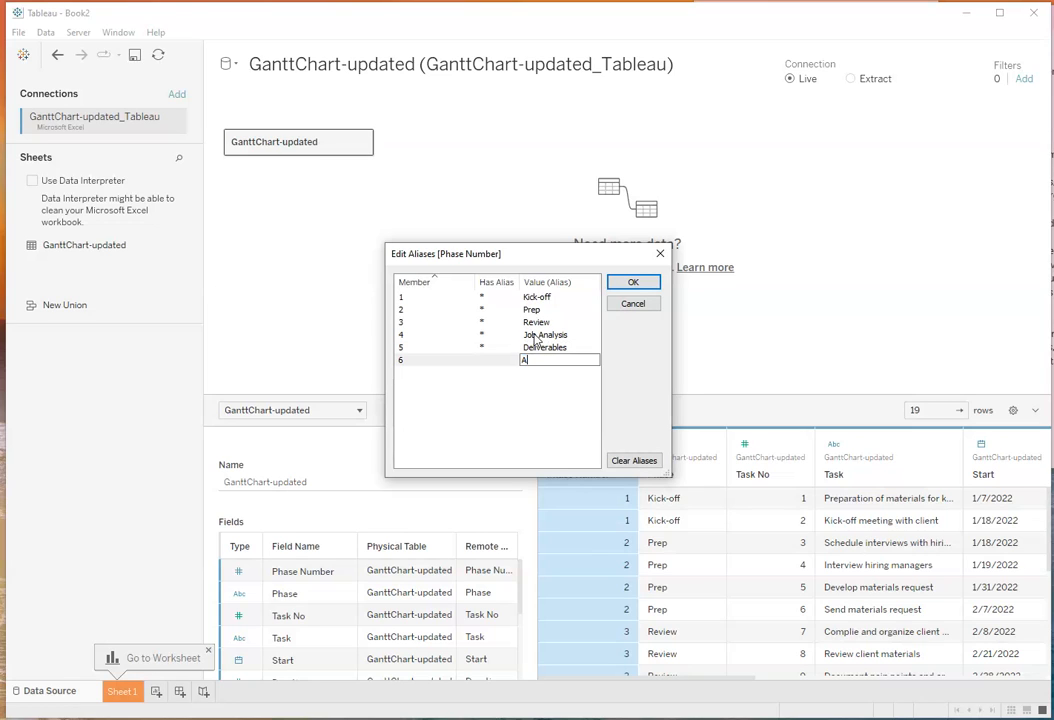
type("Archive")
left_click(630, 280)
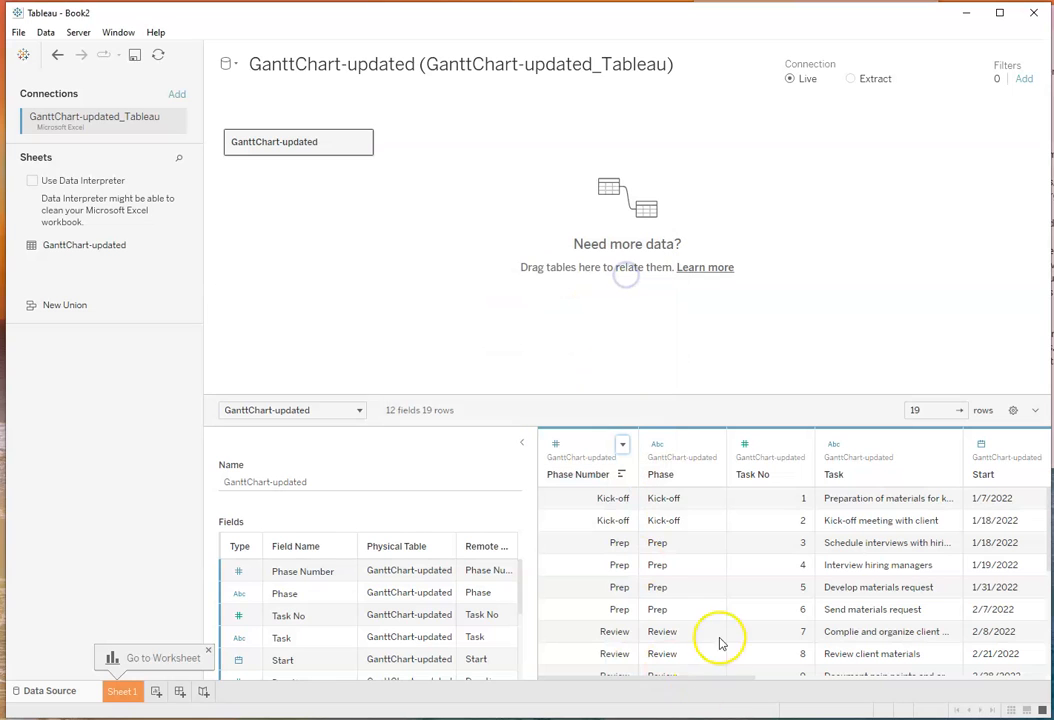
Review the data source's field list, checking the Resource, Description, Completed, Newstart and Newdur fields and their data types.
mouse_move(656, 679)
left_mouse_down()
mouse_move(920, 652)
mouse_move(621, 685)
mouse_move(640, 684)
left_mouse_up()
left_click_drag(520, 588, 532, 566)
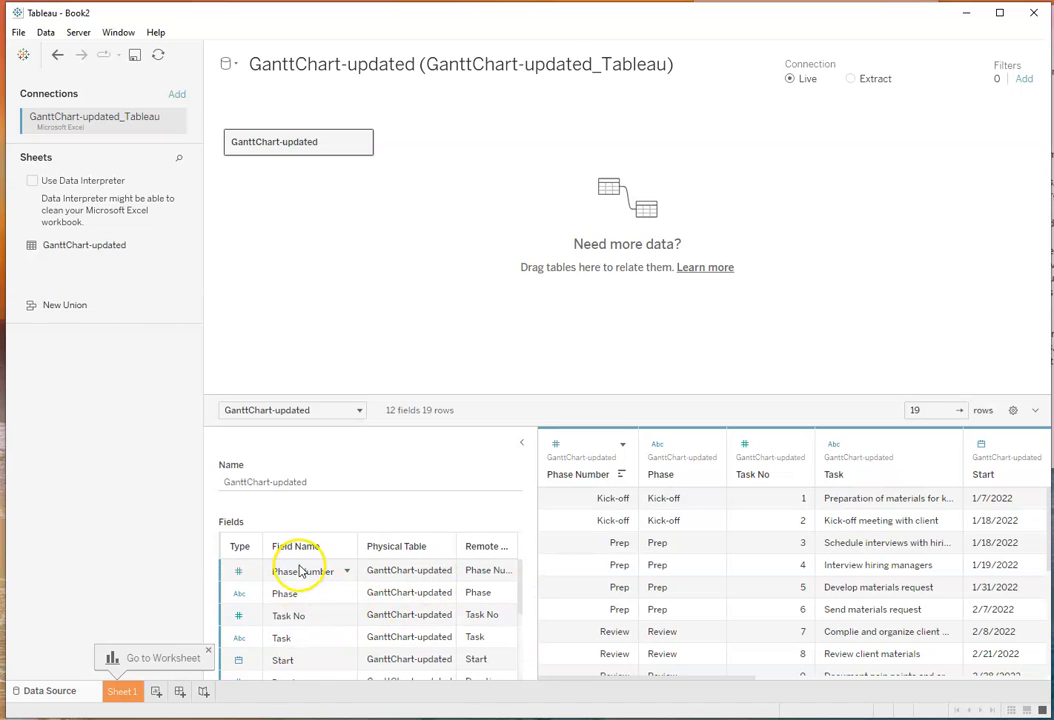
scroll(320, 621, "down", 3)
scroll(318, 622, "up", 3)
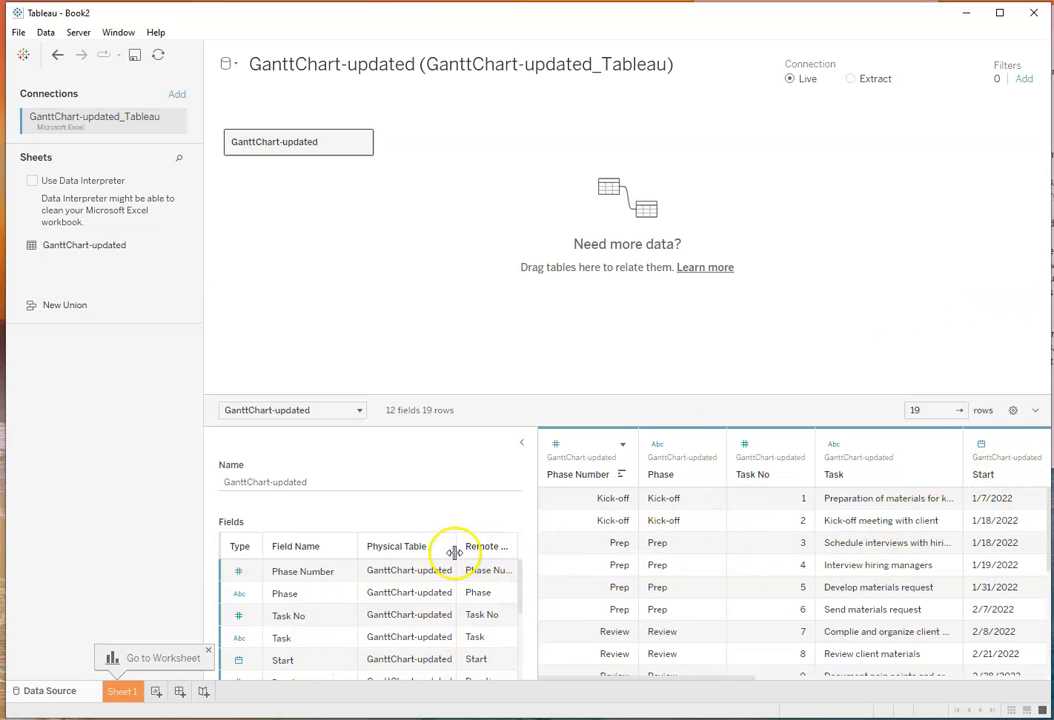
scroll(328, 603, "down", 3)
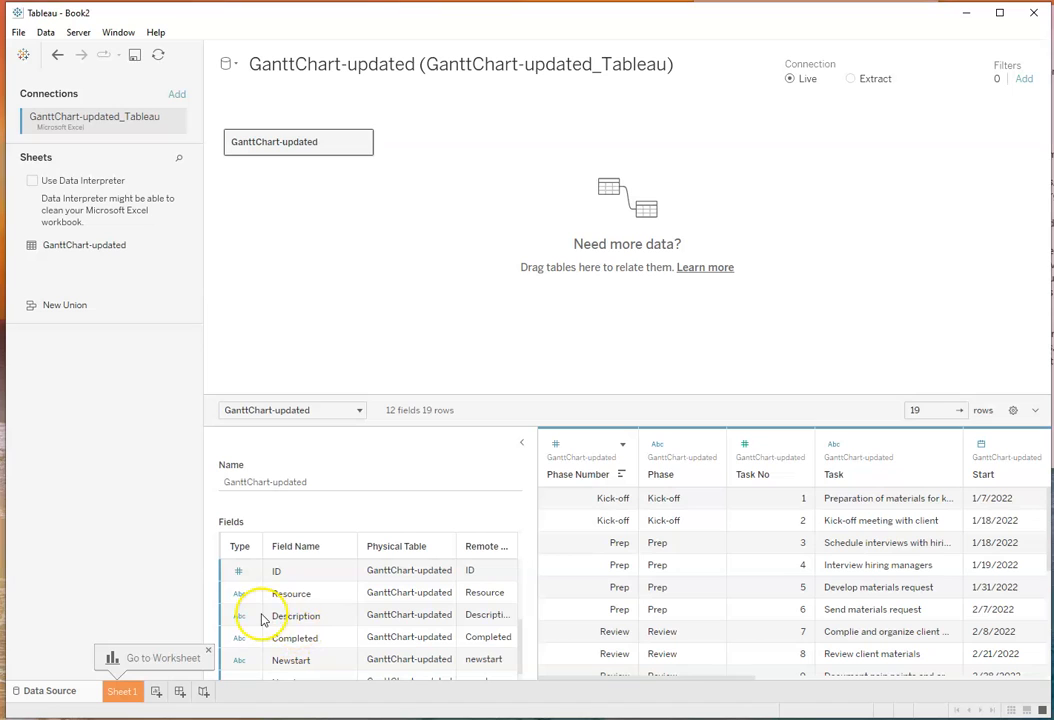
left_click(291, 595)
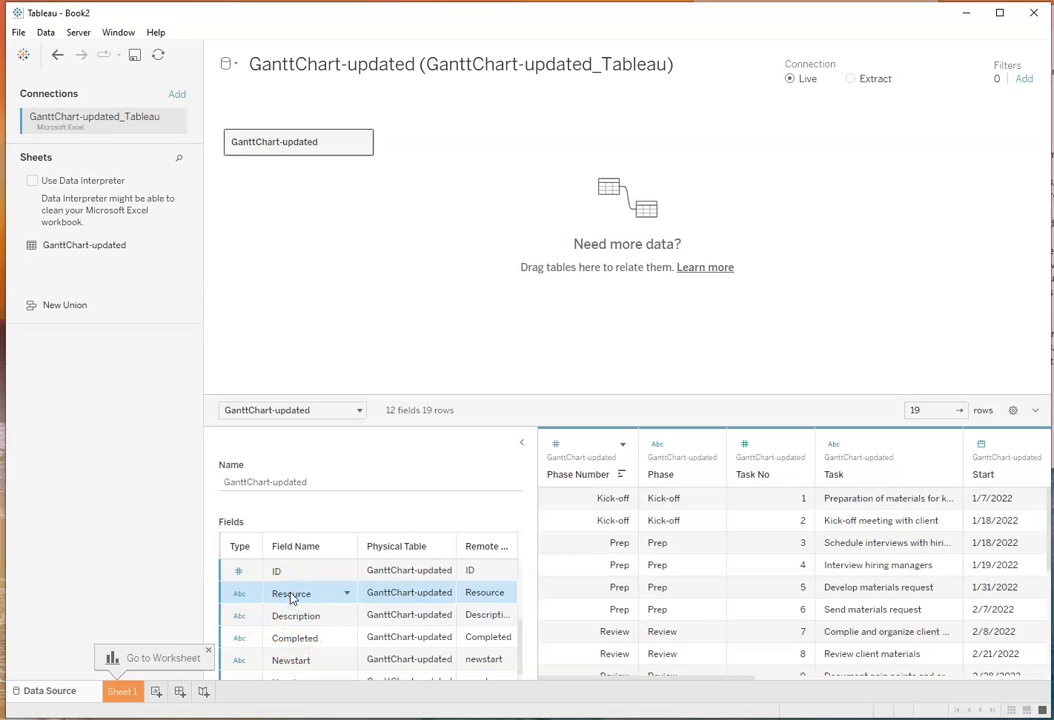
left_click(298, 616)
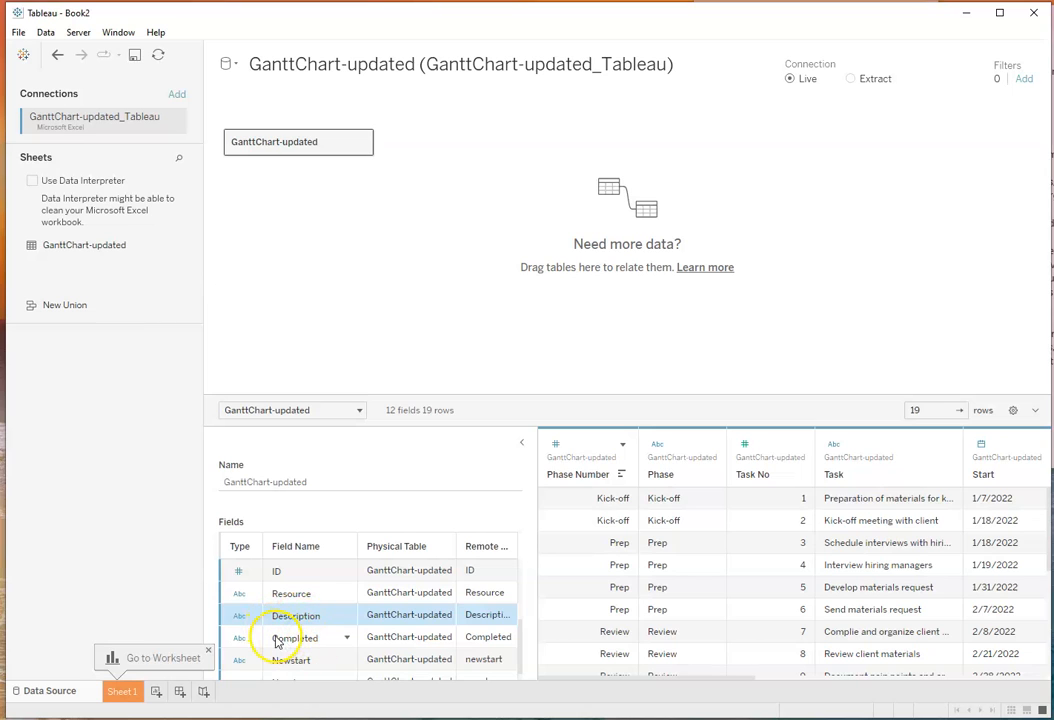
left_click(278, 642)
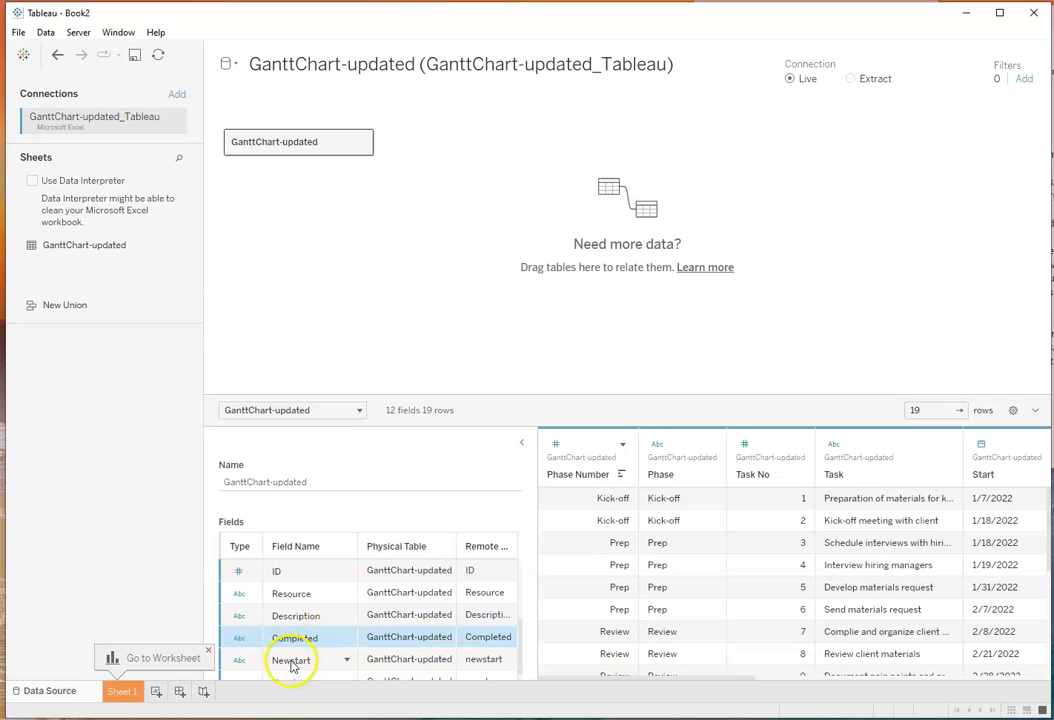
scroll(295, 662, "down", 1)
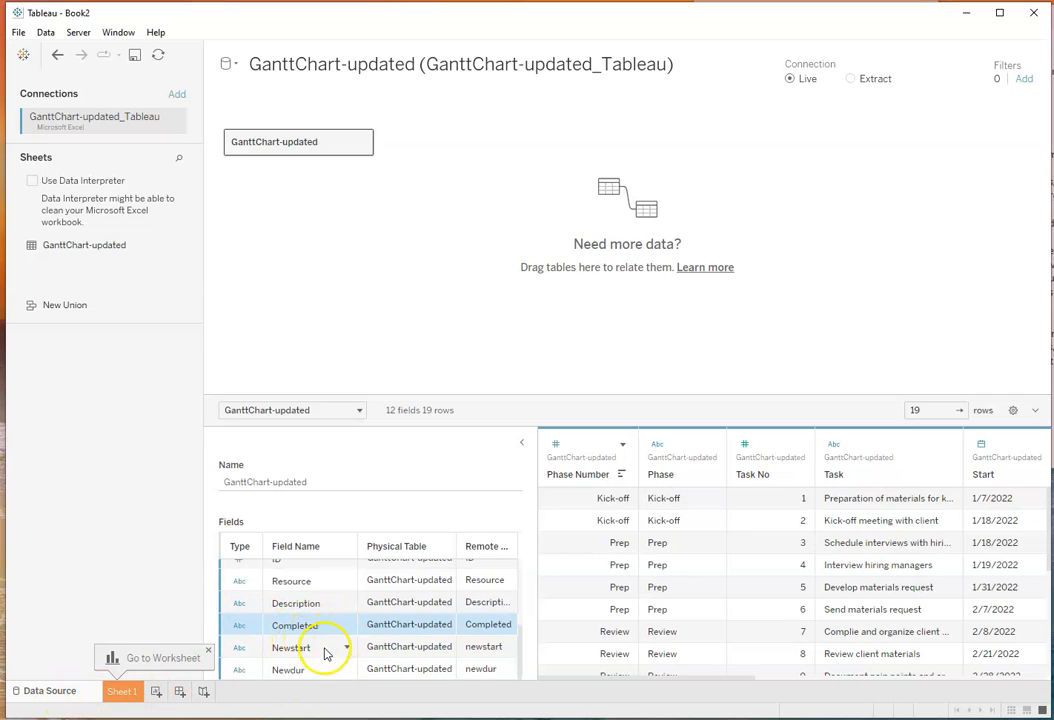
scroll(326, 655, "up", 3)
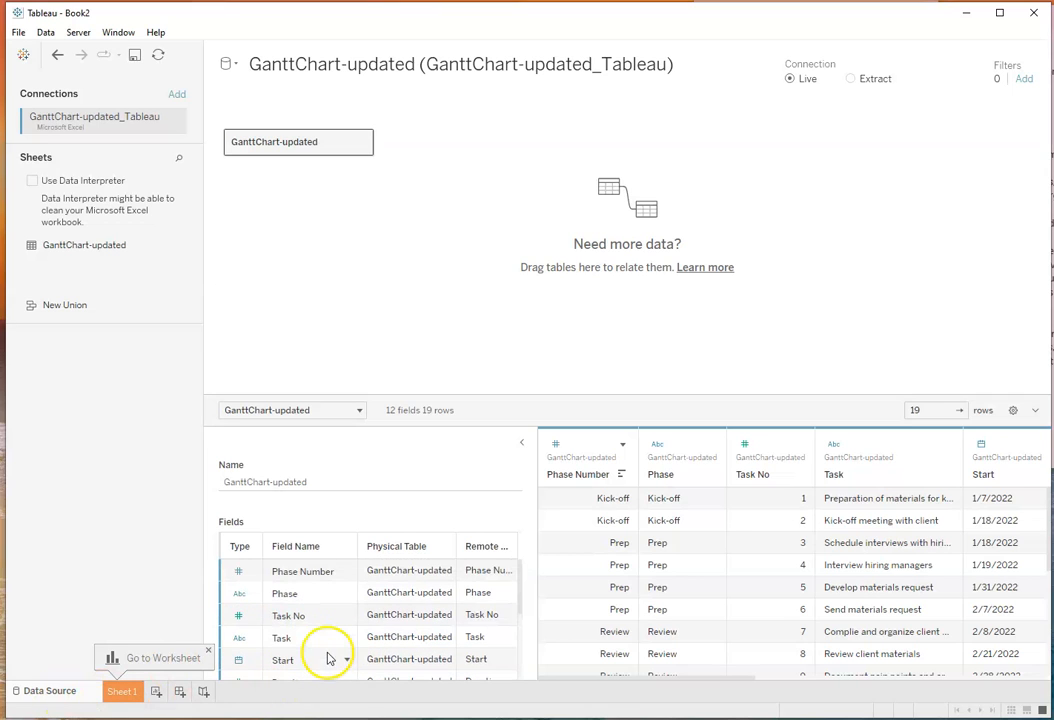
Go to Sheet 1 and replace its title with "Project: Cintas Job Analysis".
left_click(113, 694)
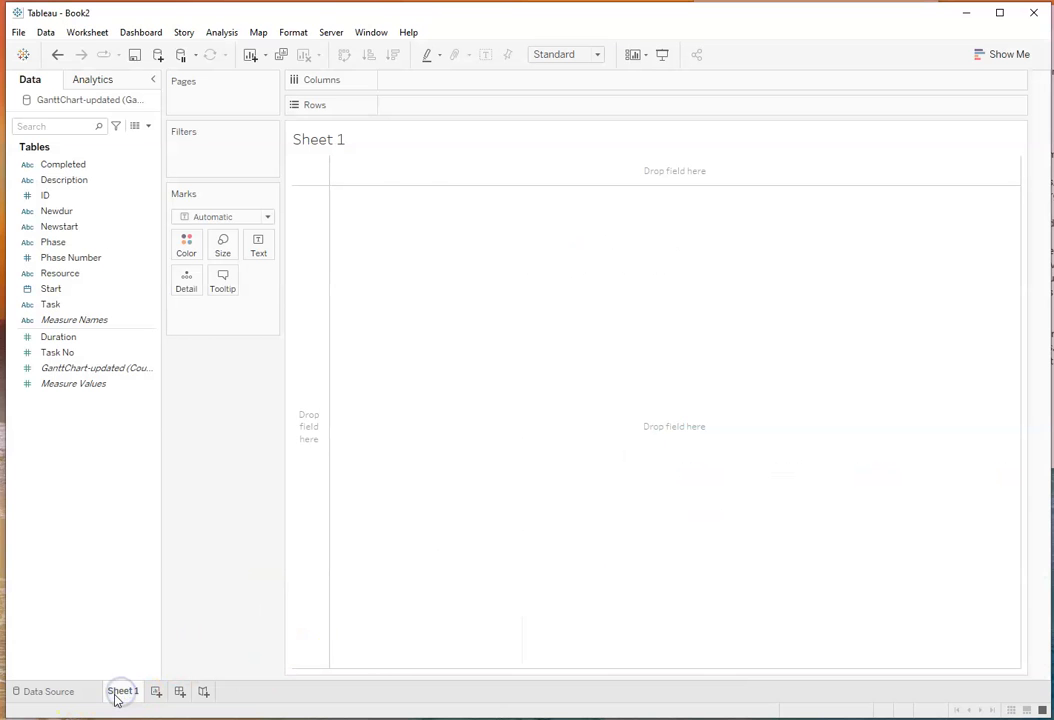
double_click(350, 142)
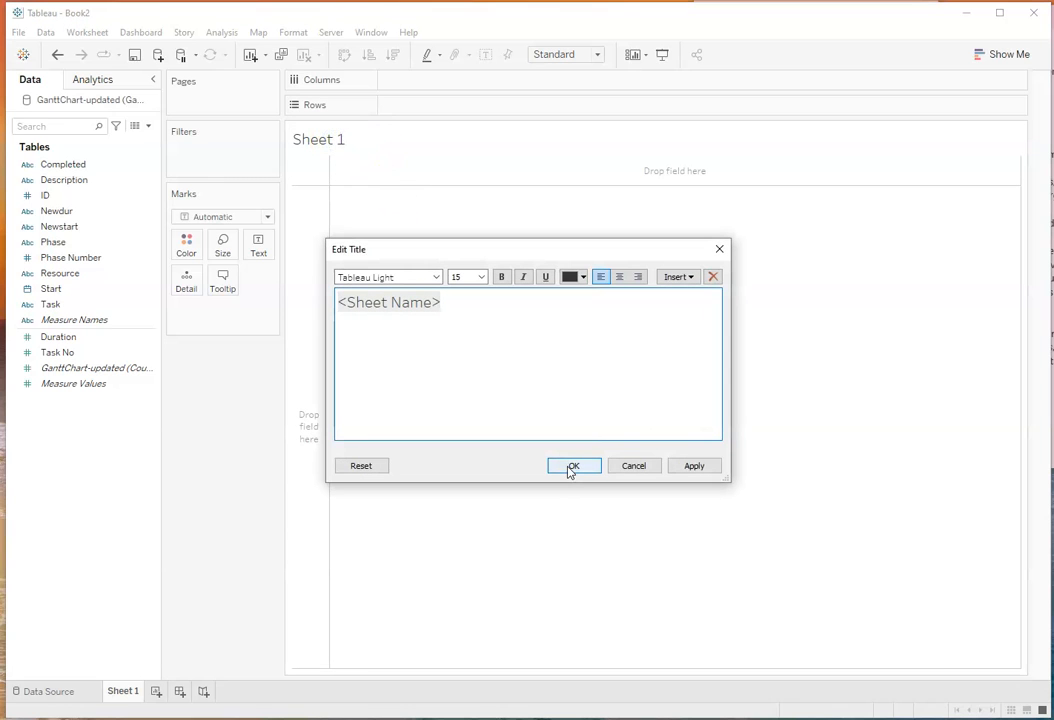
left_click(636, 467)
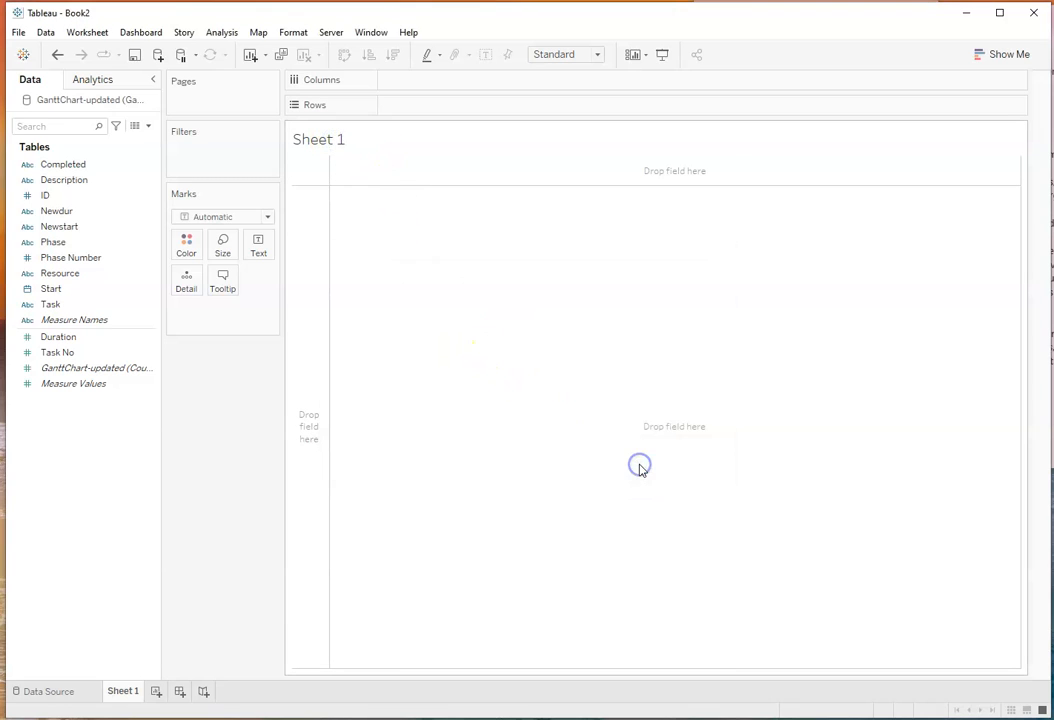
double_click(344, 139)
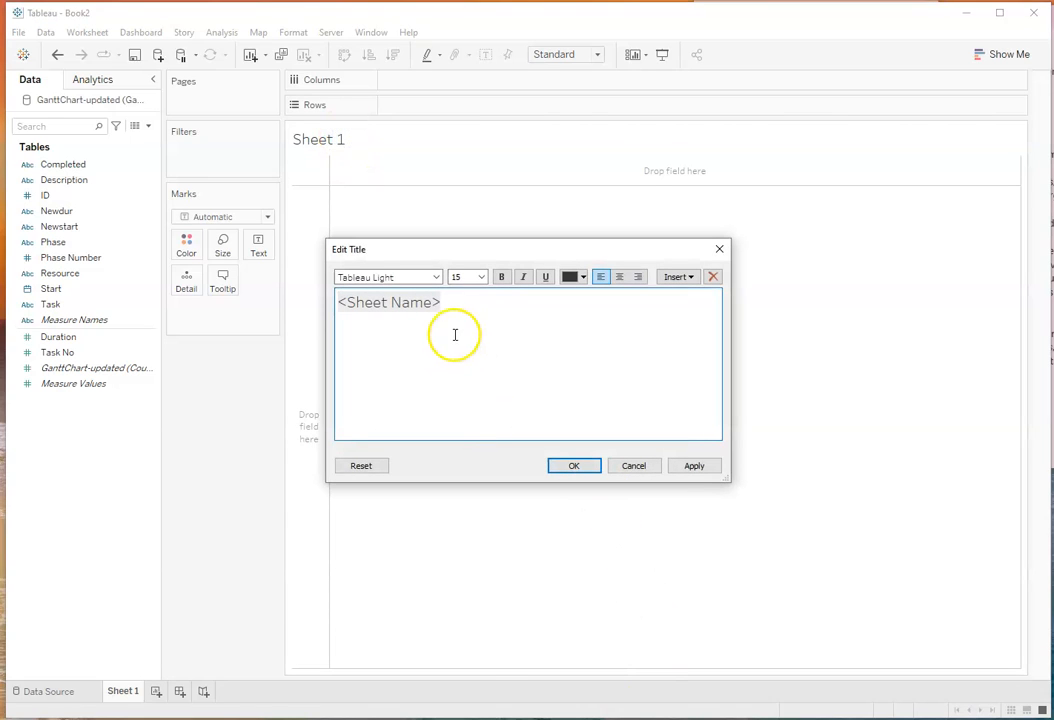
left_click_drag(438, 301, 330, 312)
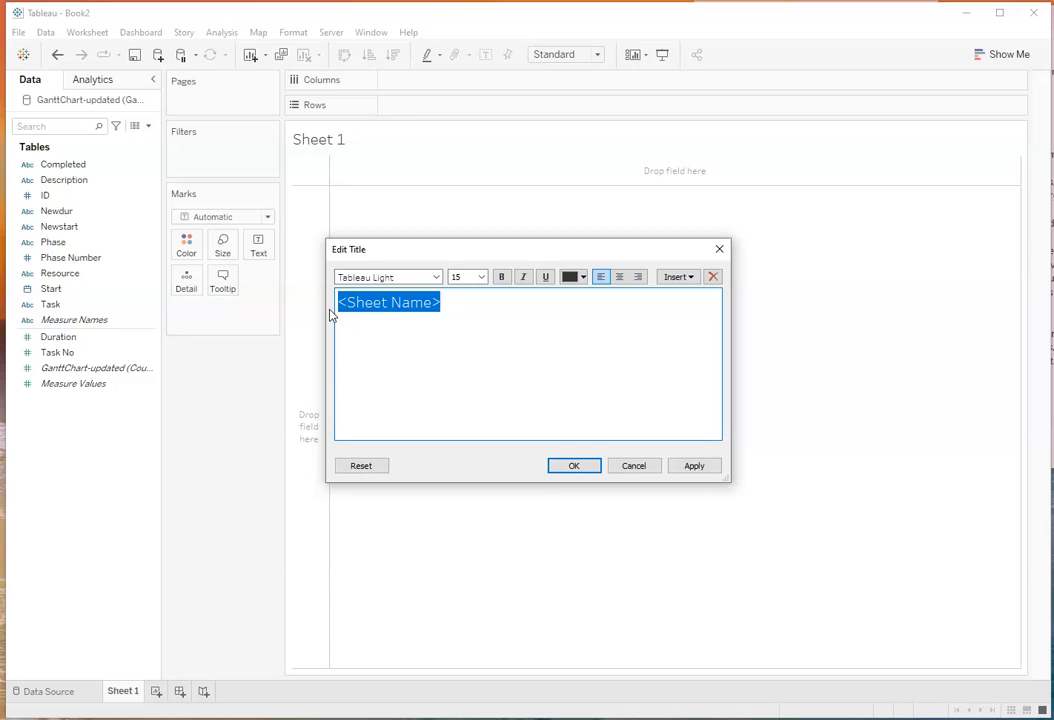
type("Proje")
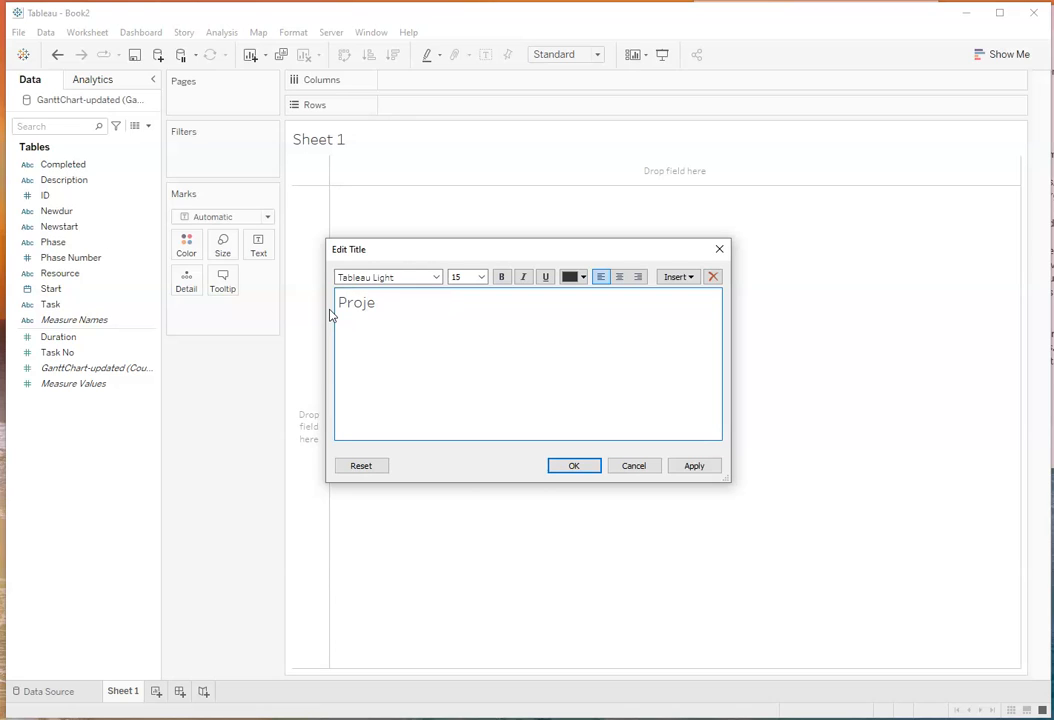
type("ct: Cintas Job ANalysis")
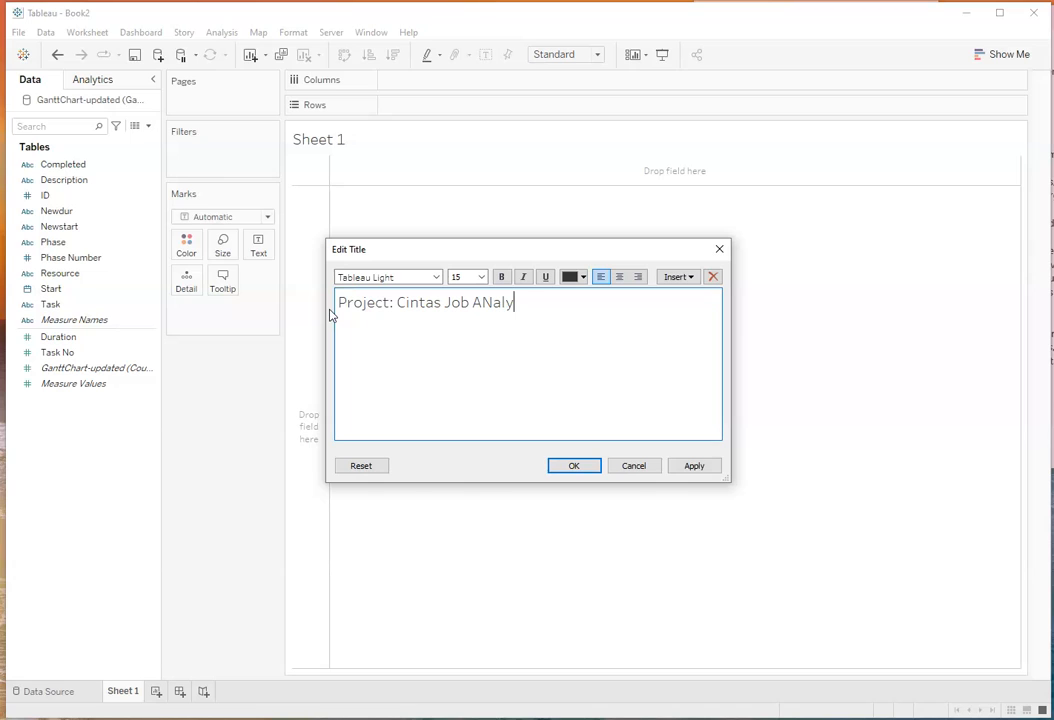
left_click(490, 303)
key("BackSpace")
type("n")
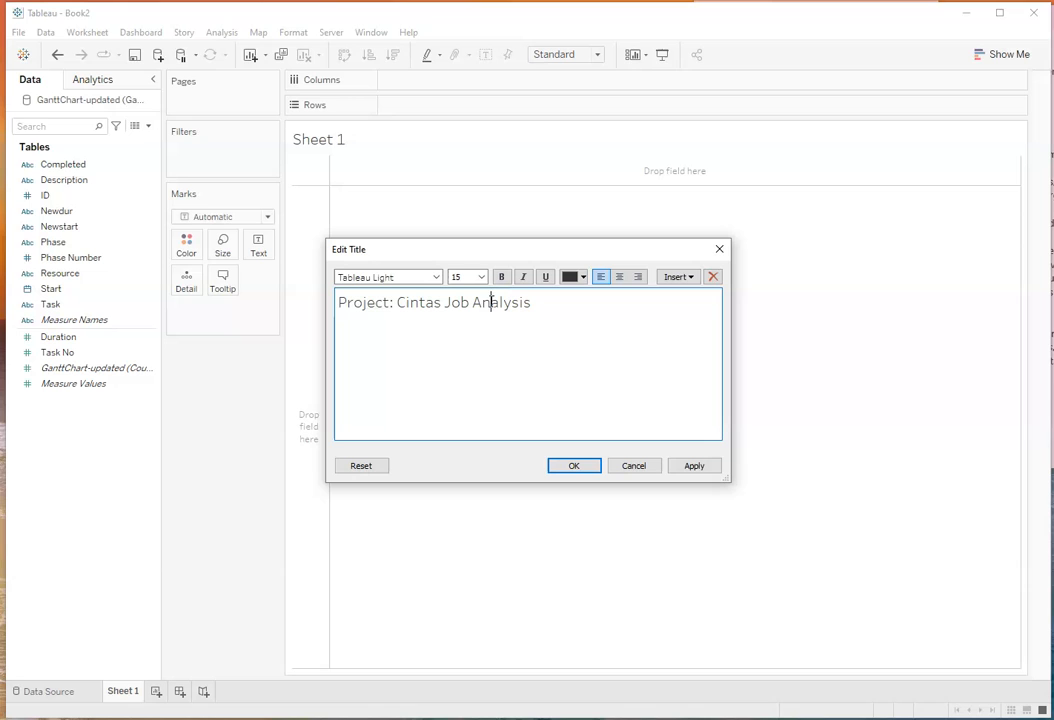
left_click(567, 466)
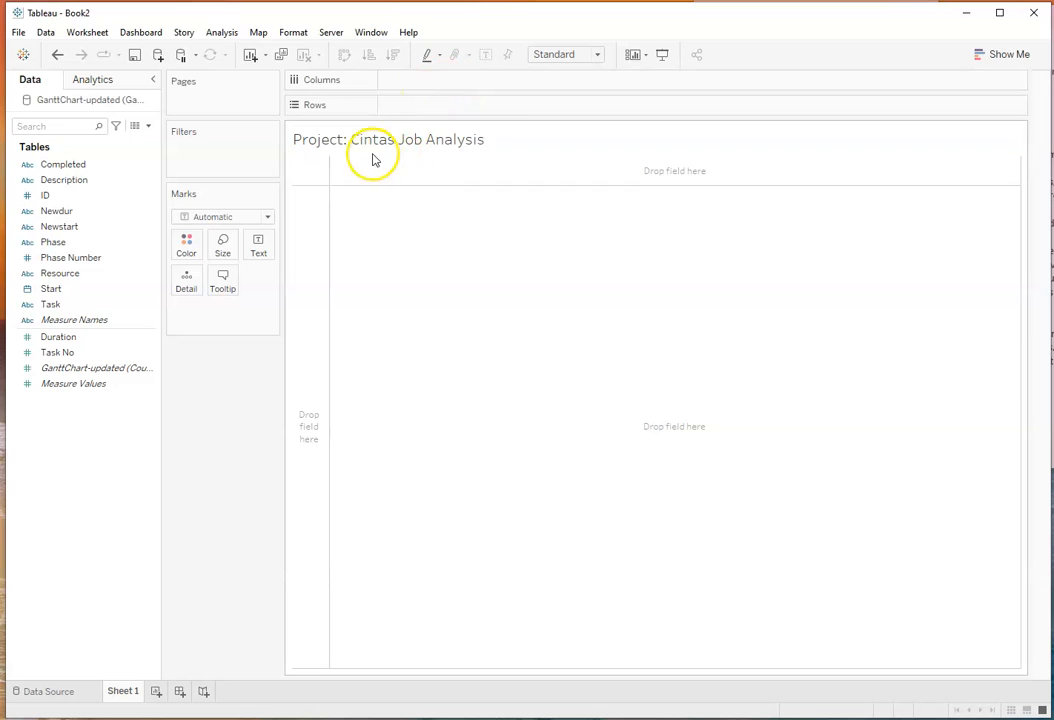
Rename the Sheet 1 worksheet as Gantt.
right_click(122, 691)
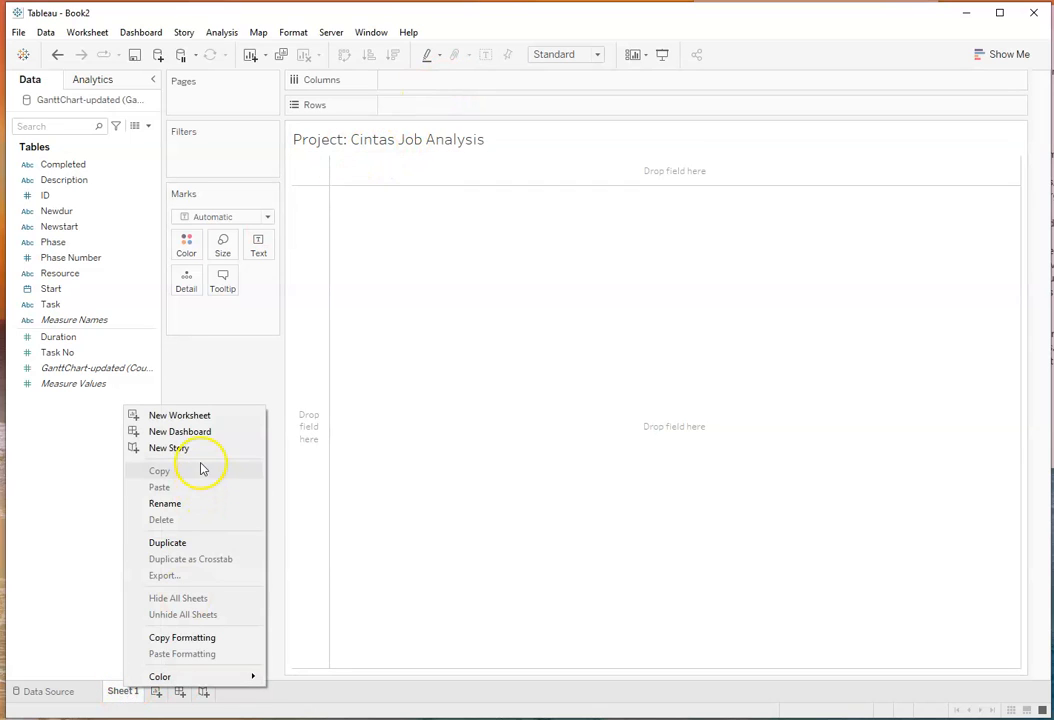
left_click(184, 503)
type("Gantt")
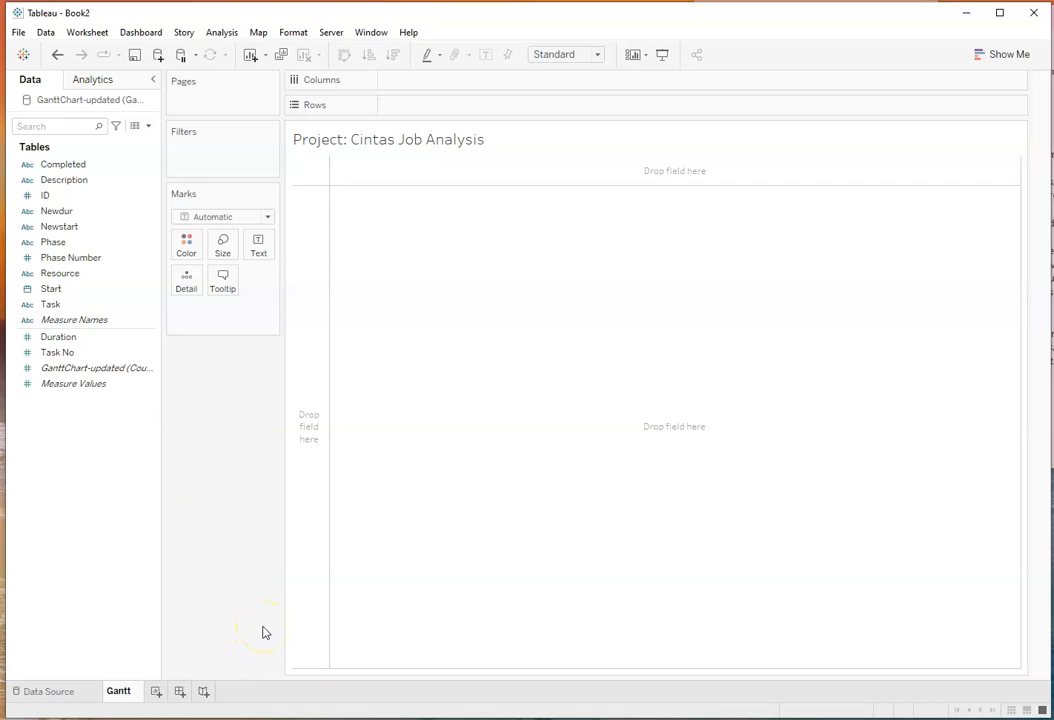
left_click(270, 599)
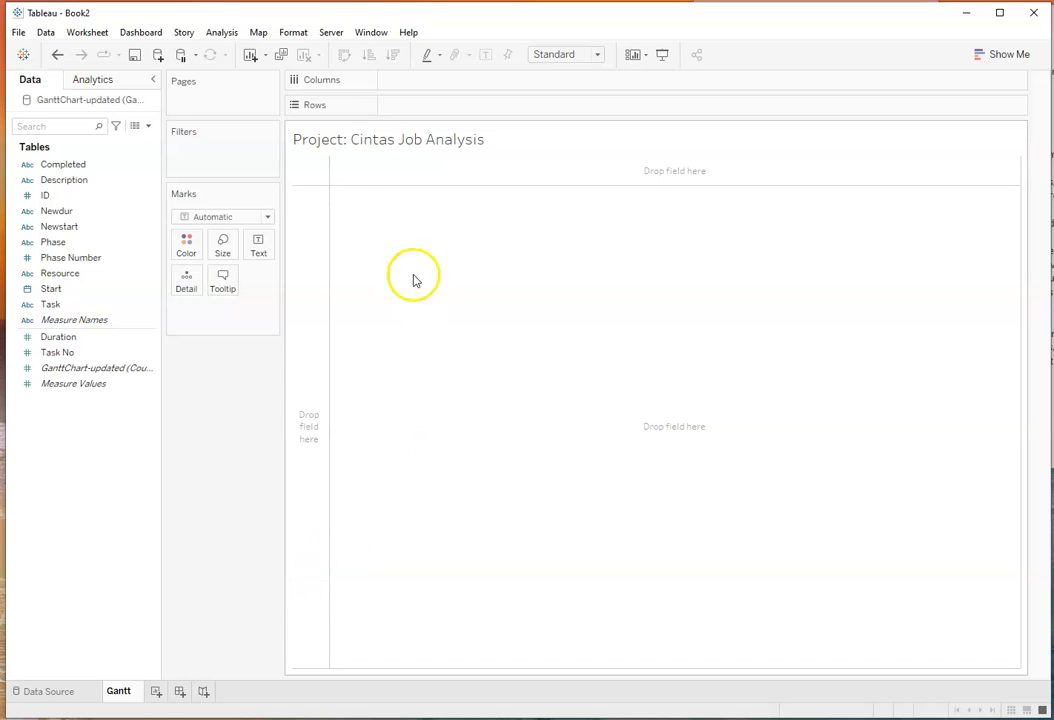
left_click(361, 169)
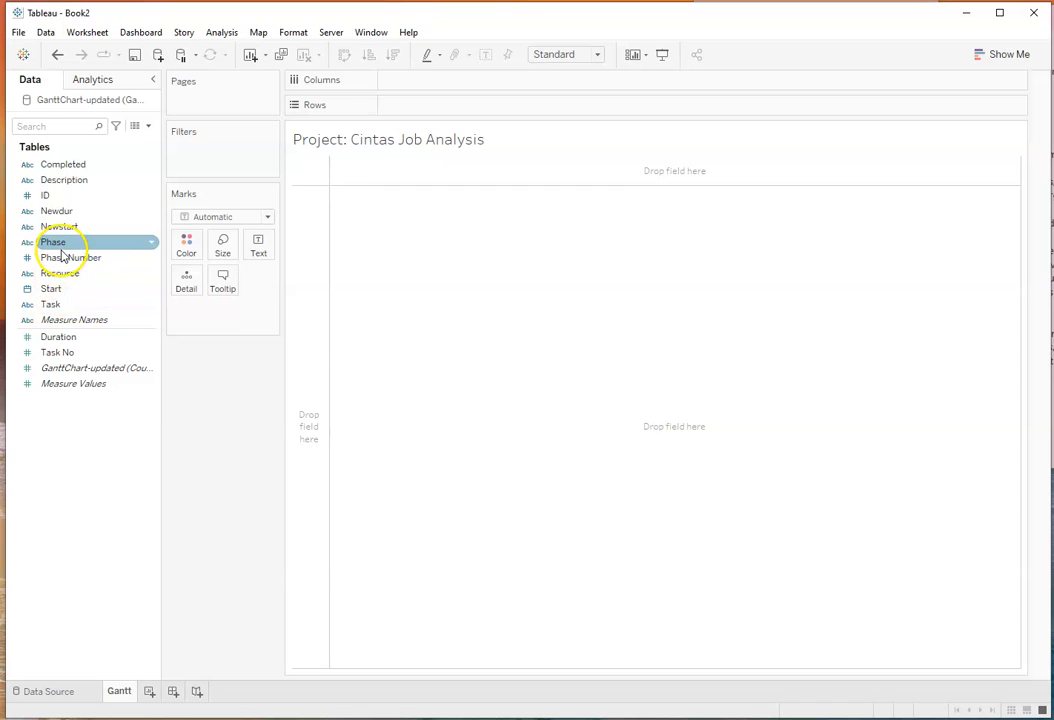
Put Phase Number on the rows in place of Phase and sort it ascending by data source order.
left_click_drag(52, 242, 398, 112)
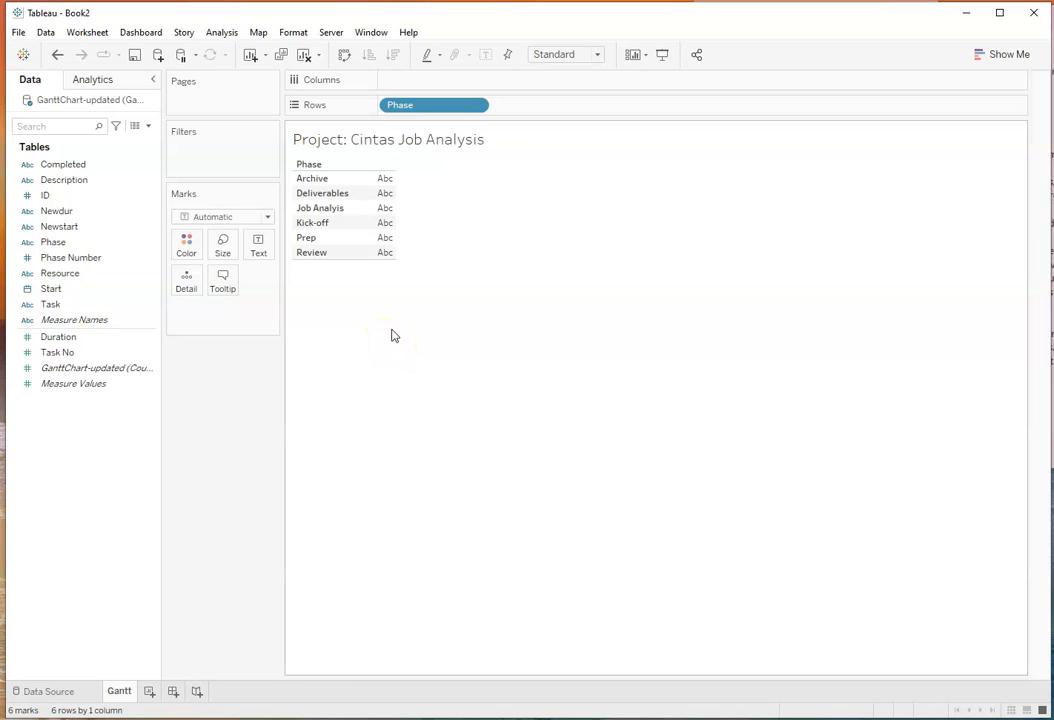
mouse_move(398, 108)
left_mouse_down()
mouse_move(78, 250)
mouse_move(47, 252)
mouse_move(56, 259)
mouse_move(400, 96)
mouse_move(398, 106)
left_mouse_up()
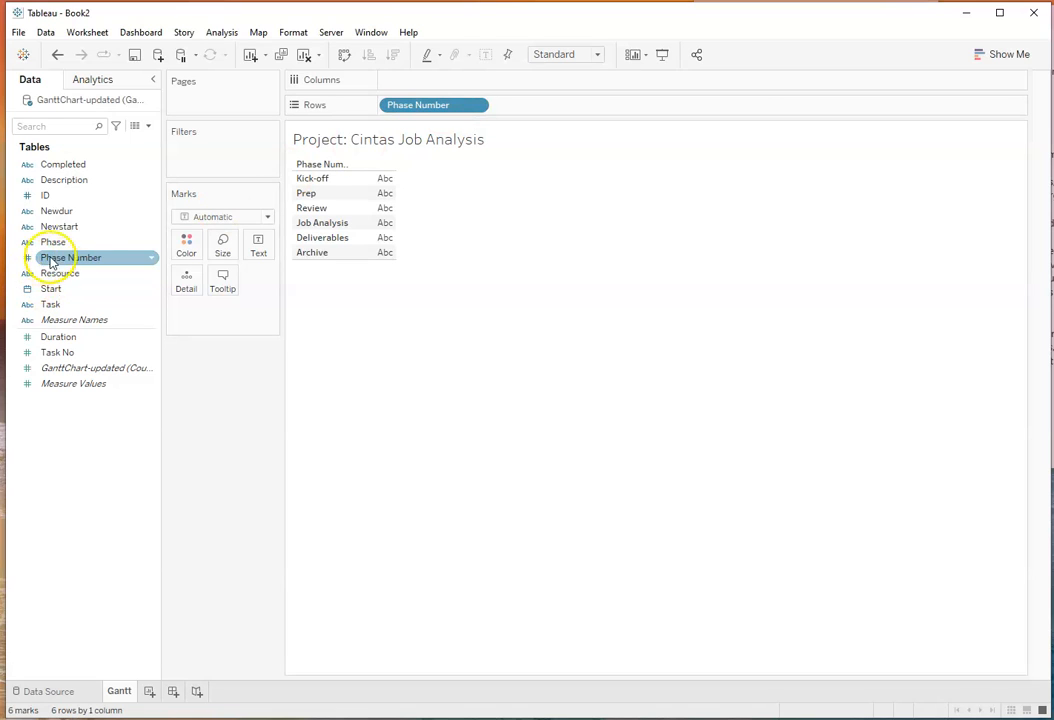
left_click(473, 105)
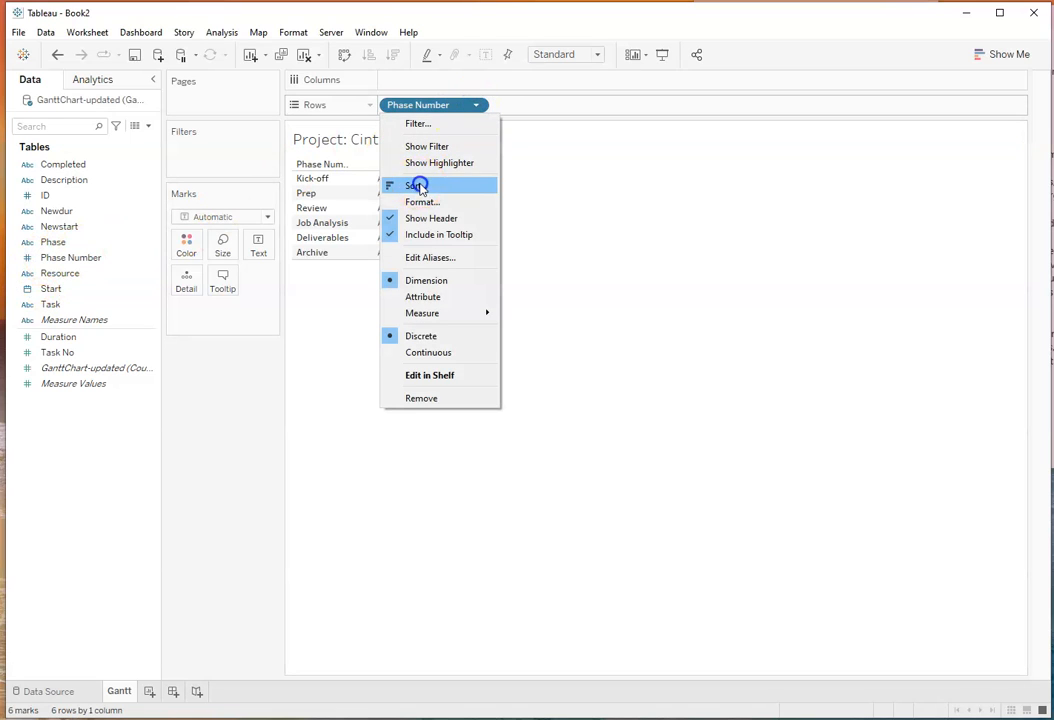
left_click(416, 183)
left_click(432, 382)
left_click(432, 366)
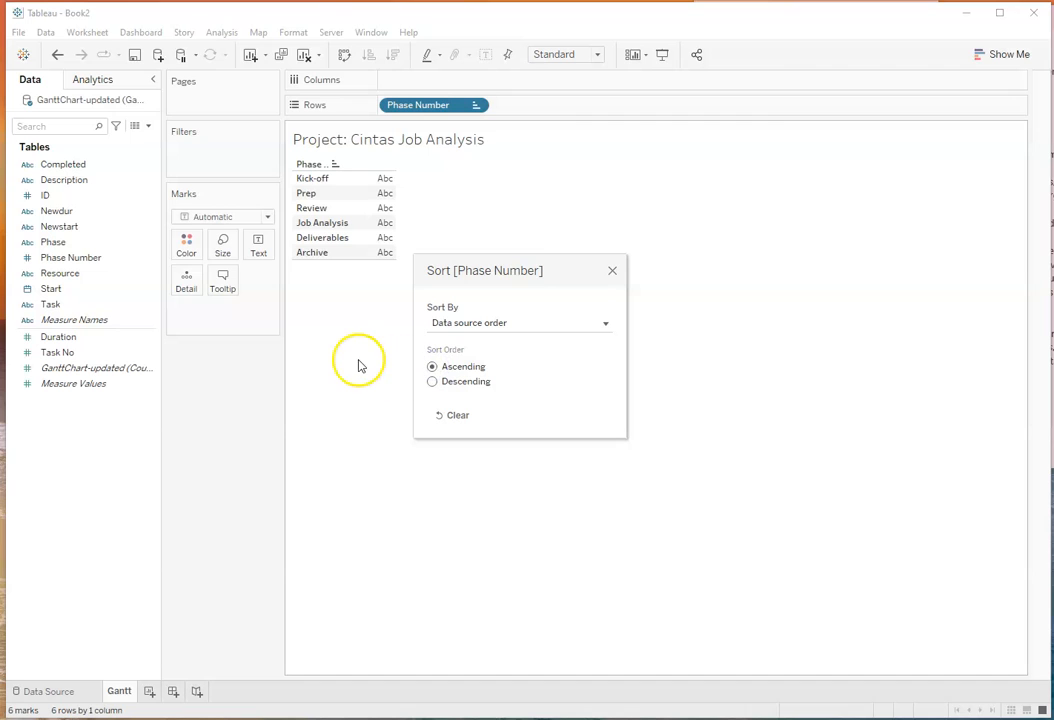
left_click(612, 270)
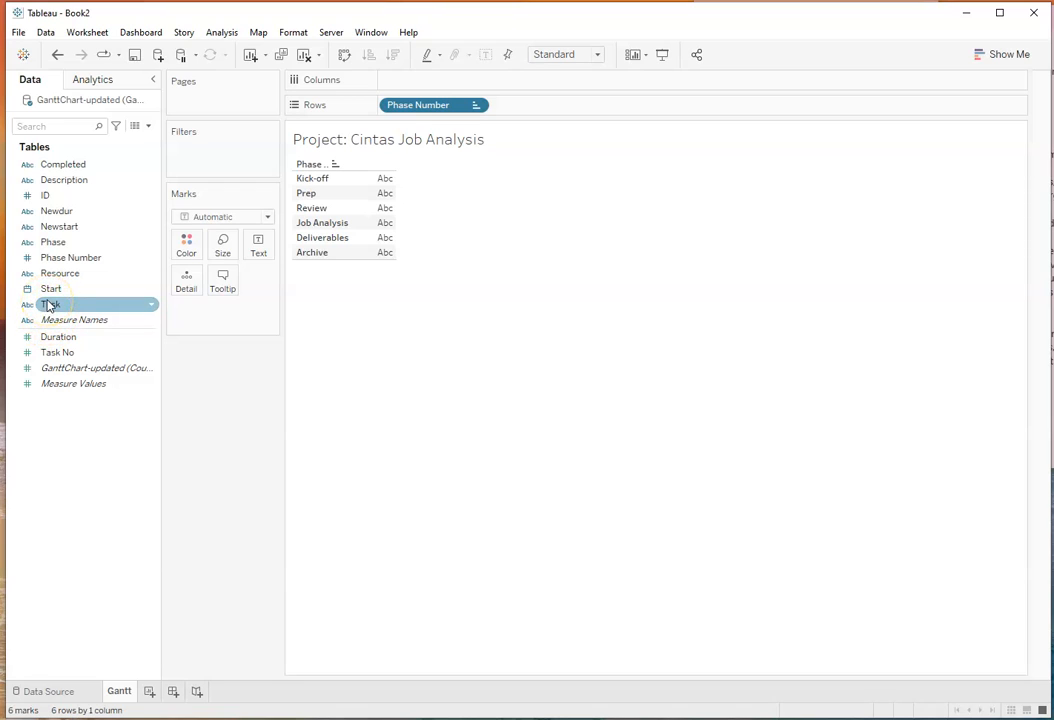
Add the Task field to the rows after Phase Number.
left_click_drag(50, 308, 515, 112)
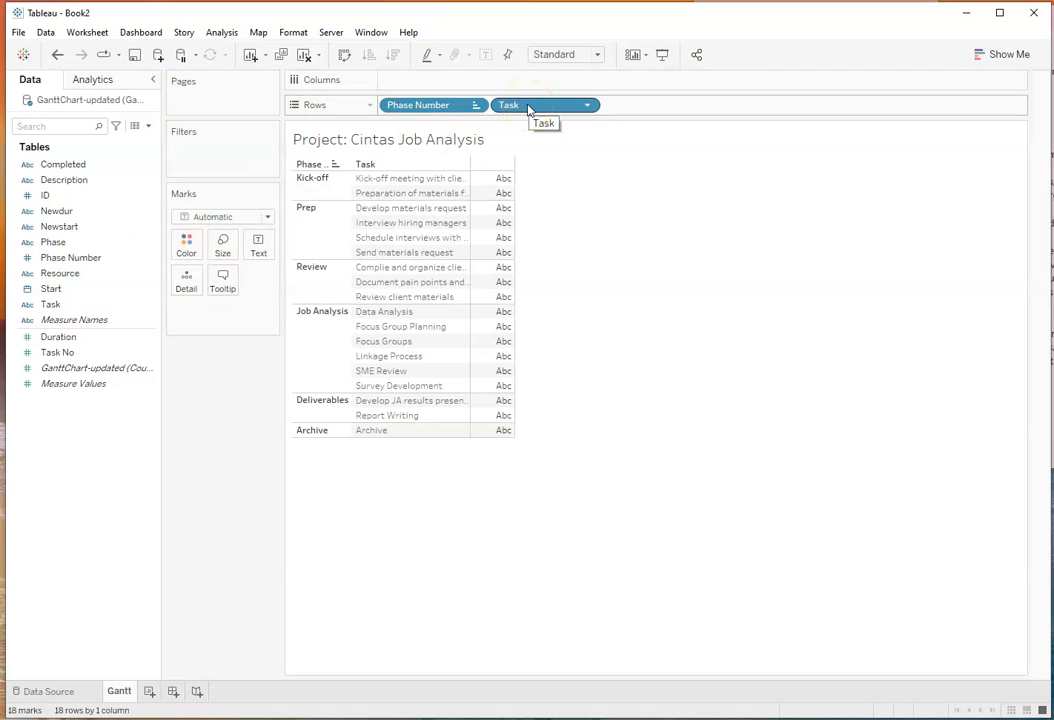
mouse_move(485, 185)
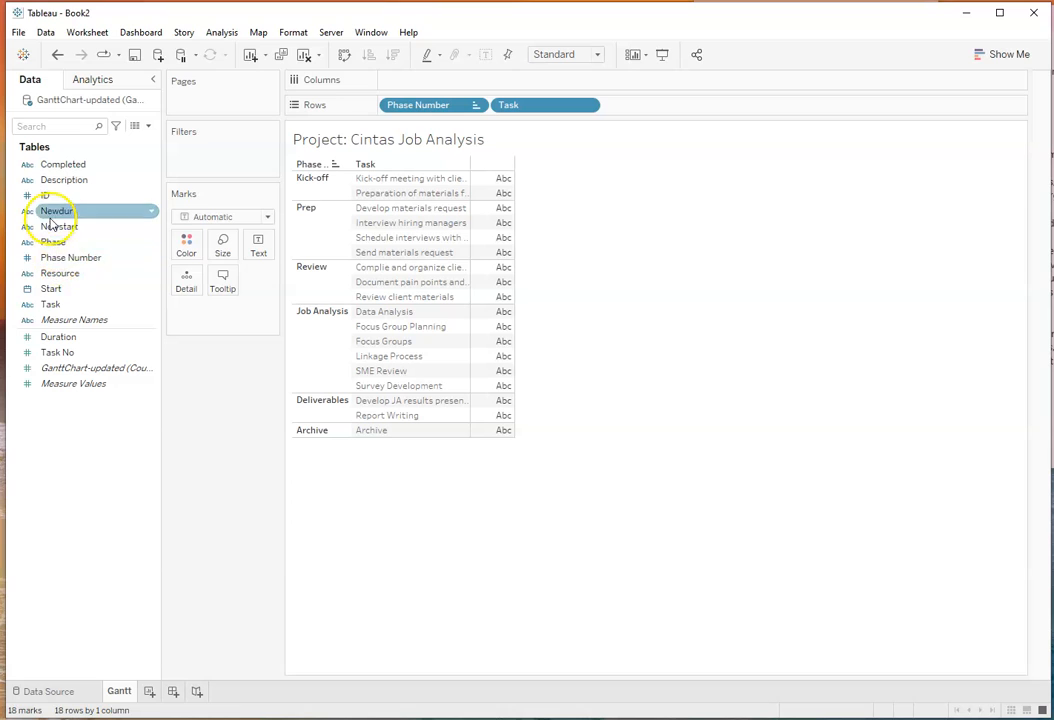
left_click_drag(66, 290, 420, 80)
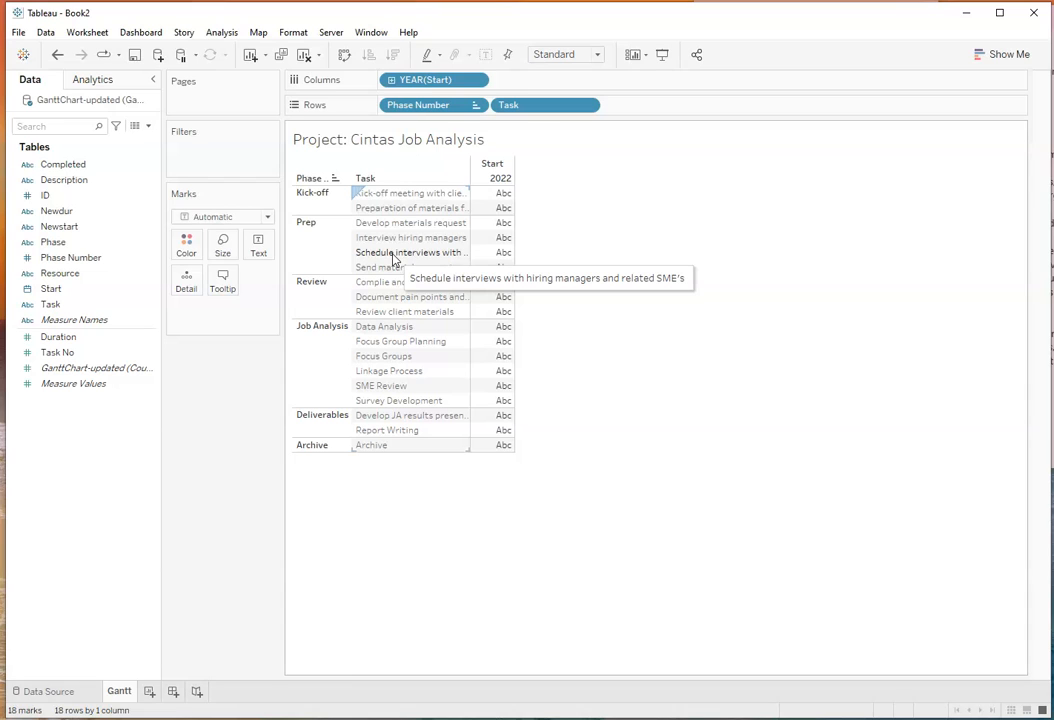
left_click(477, 82)
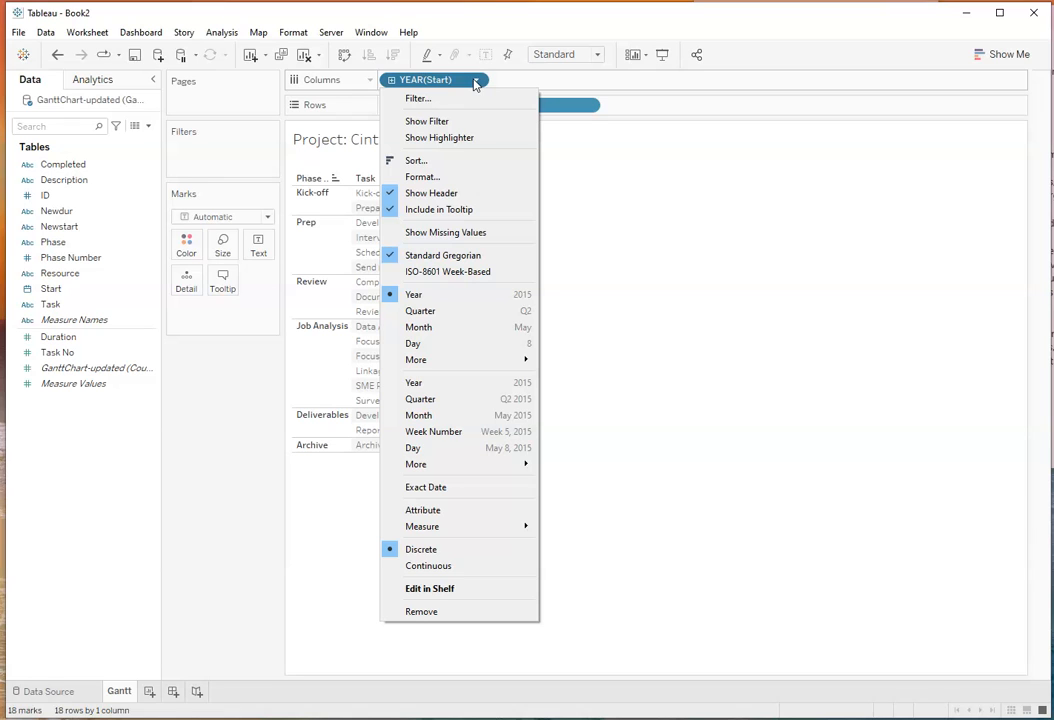
left_click(408, 80)
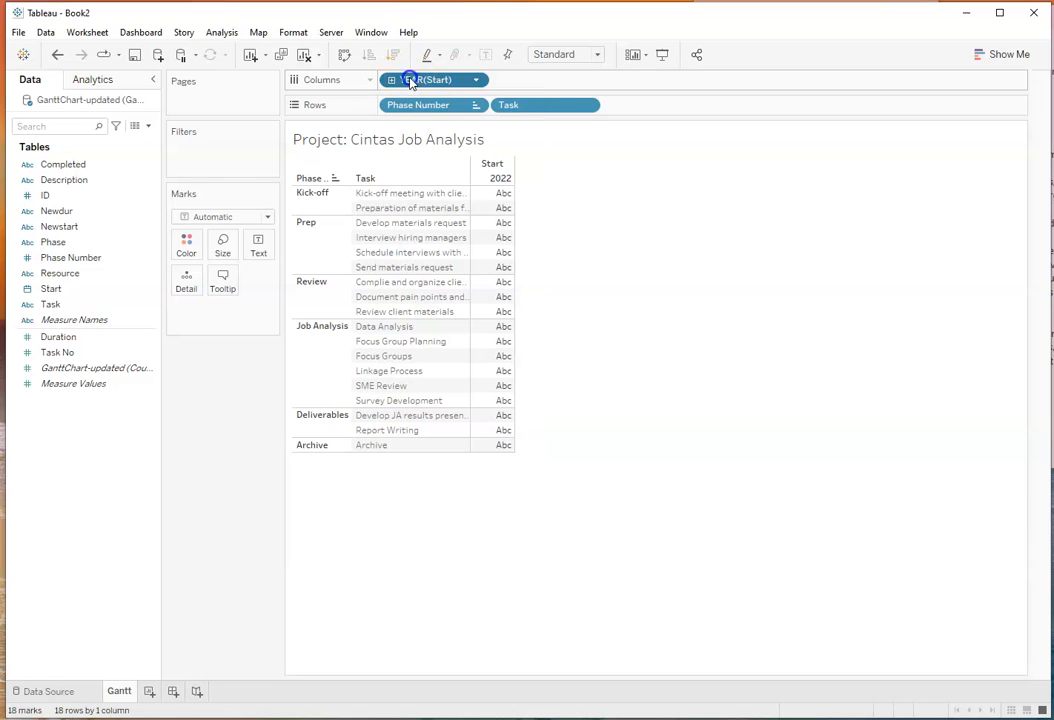
left_click_drag(400, 80, 58, 445)
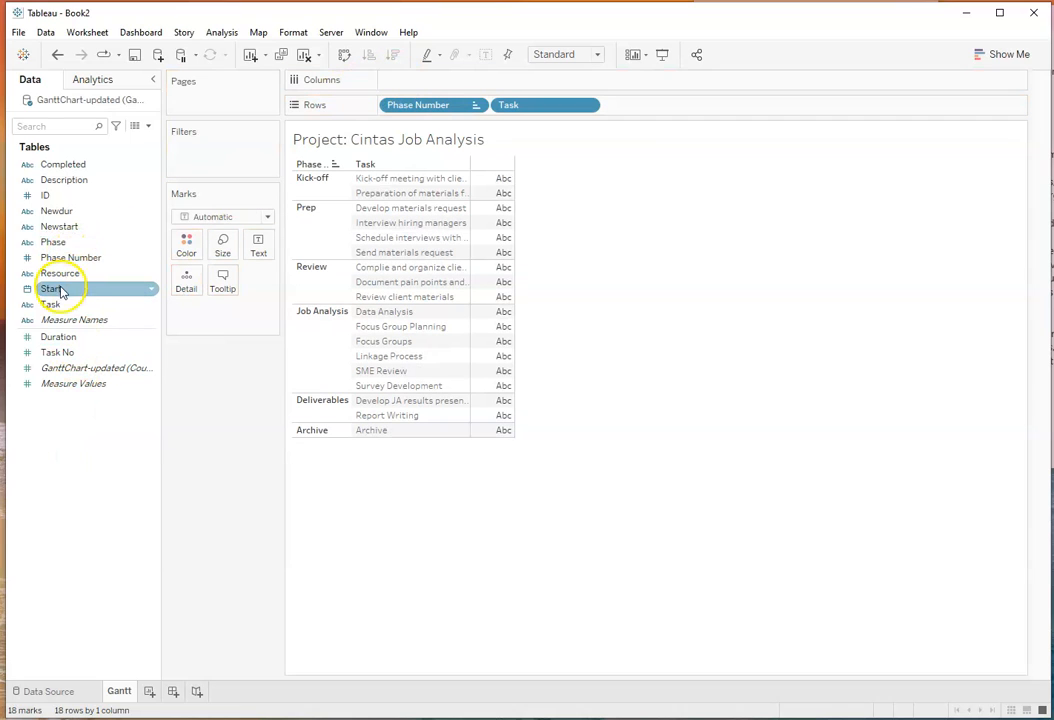
Create a new calculated field and name it Total Duration.
left_click(222, 32)
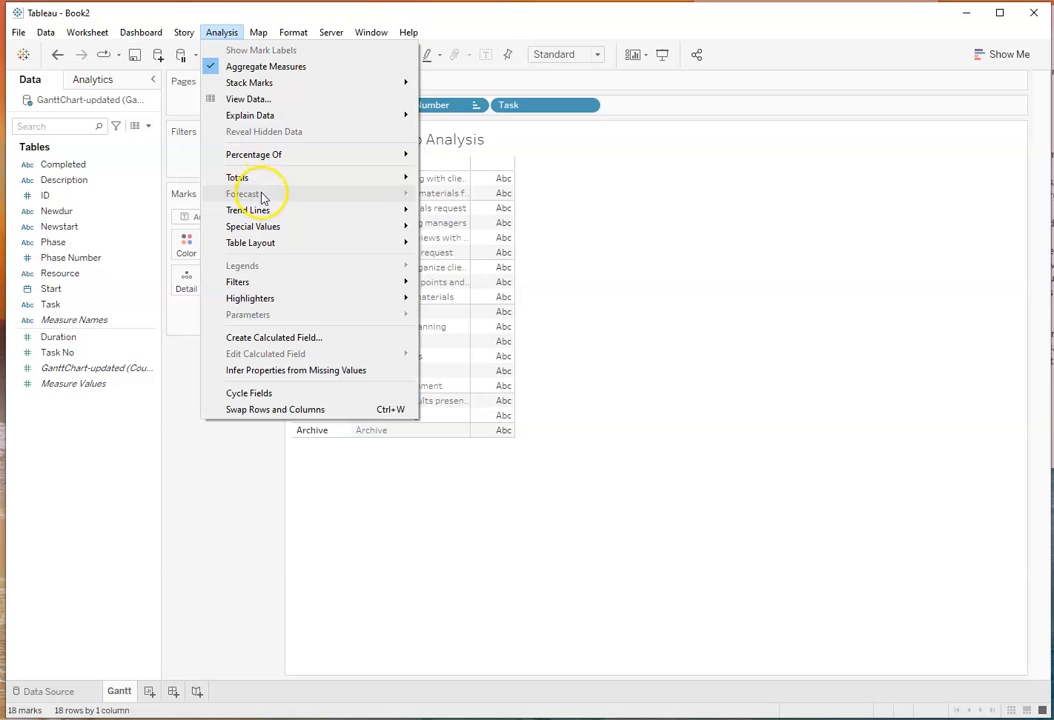
left_click(284, 337)
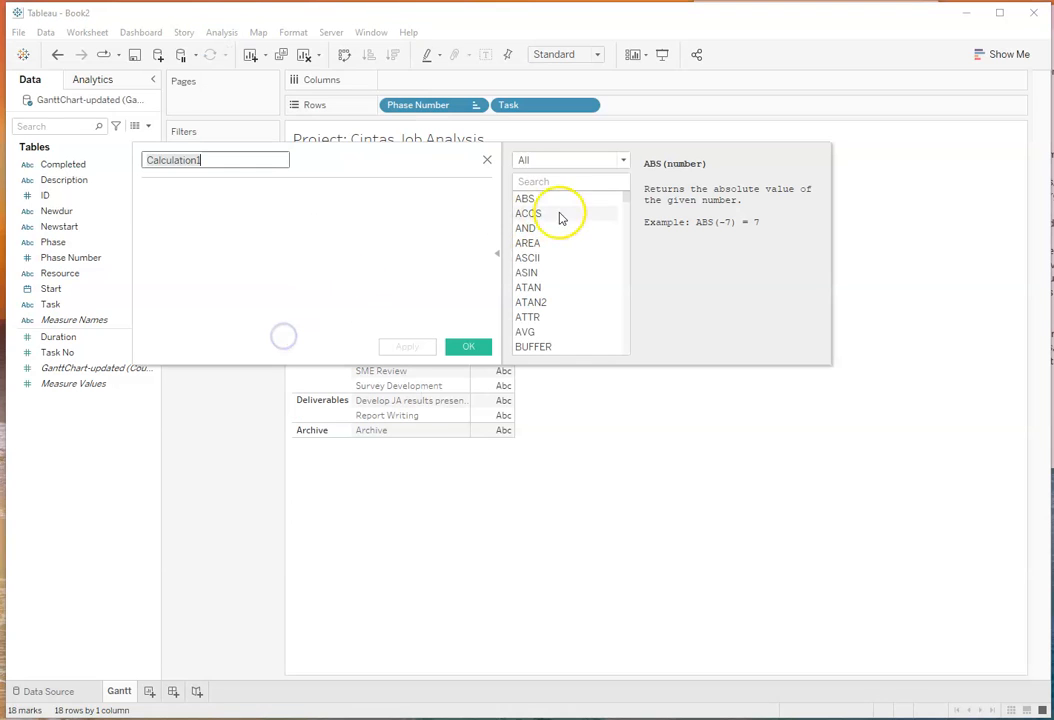
left_click(257, 168)
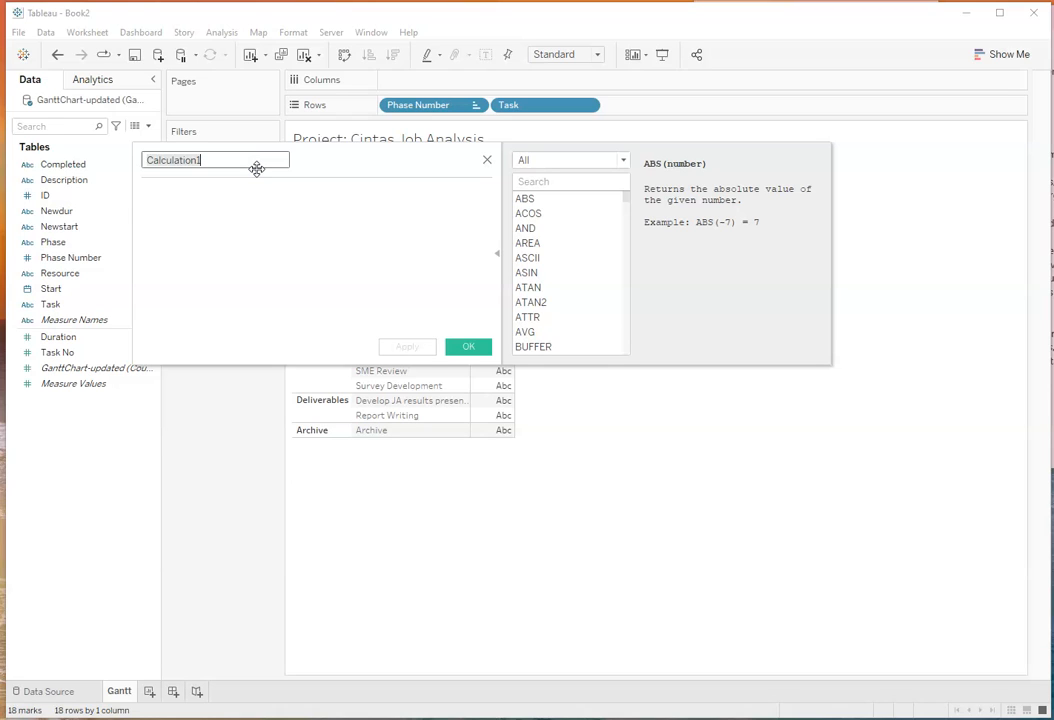
left_click_drag(215, 160, 144, 166)
type("T")
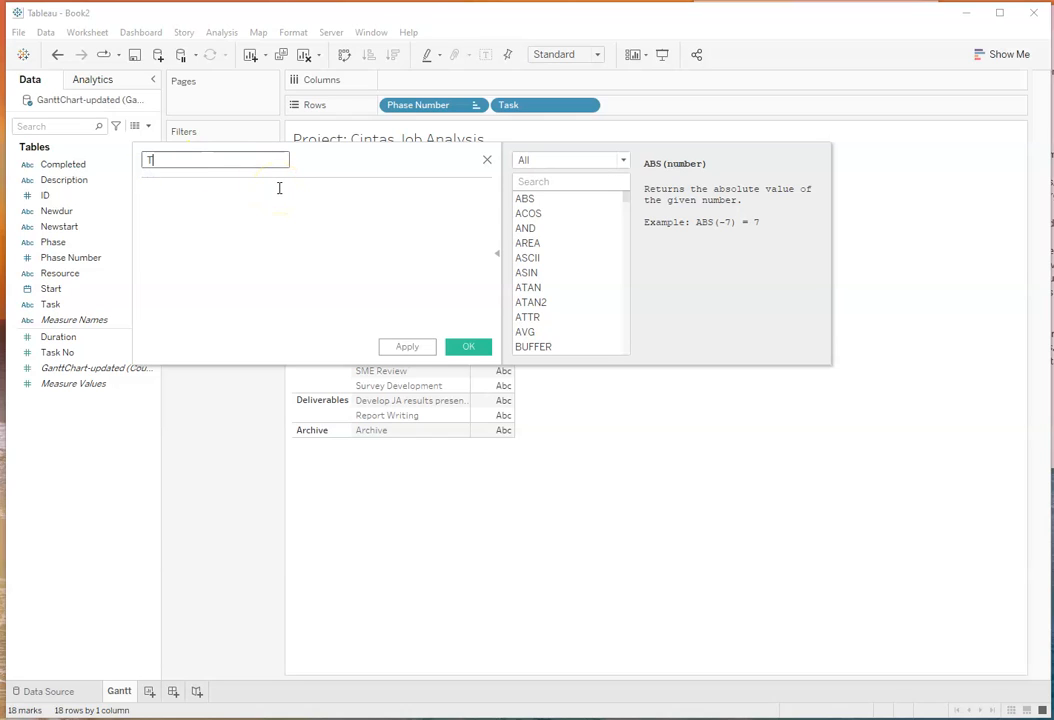
type("otal DUration")
key("BackSpace")
key("BackSpace")
key("BackSpace")
key("BackSpace")
key("BackSpace")
key("BackSpace")
key("BackSpace")
type("uration")
Define the Total Duration formula as [Start]+[Duration] and save the calculated field.
left_click(193, 209)
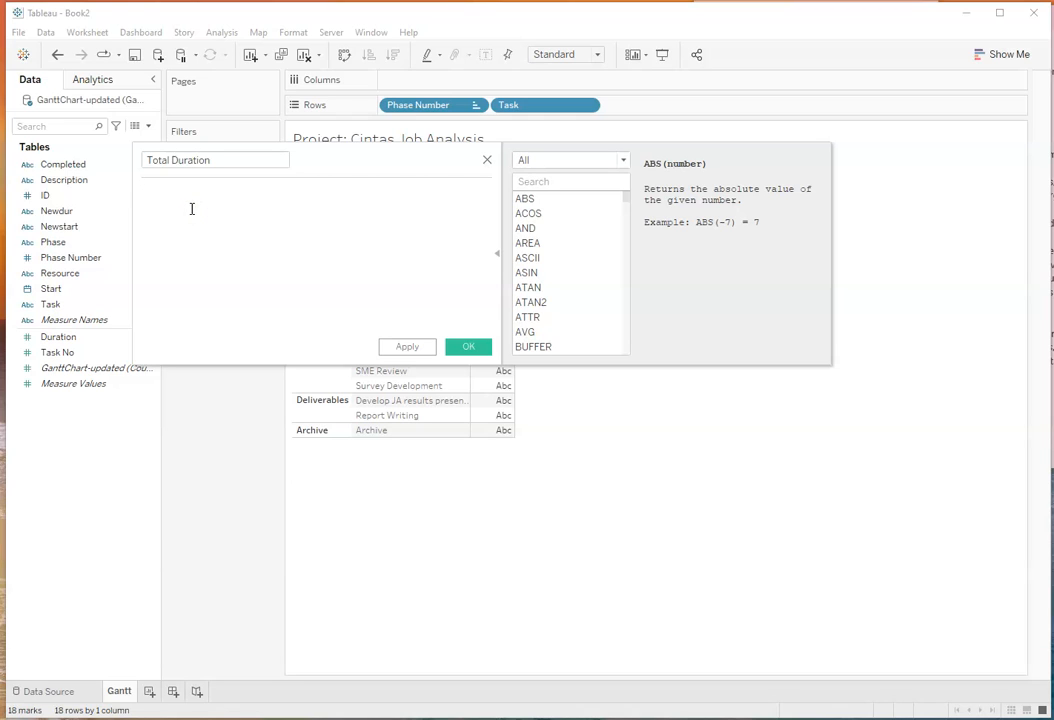
type("[S")
left_click(190, 209)
type("+")
key("BackSpace")
type("[D")
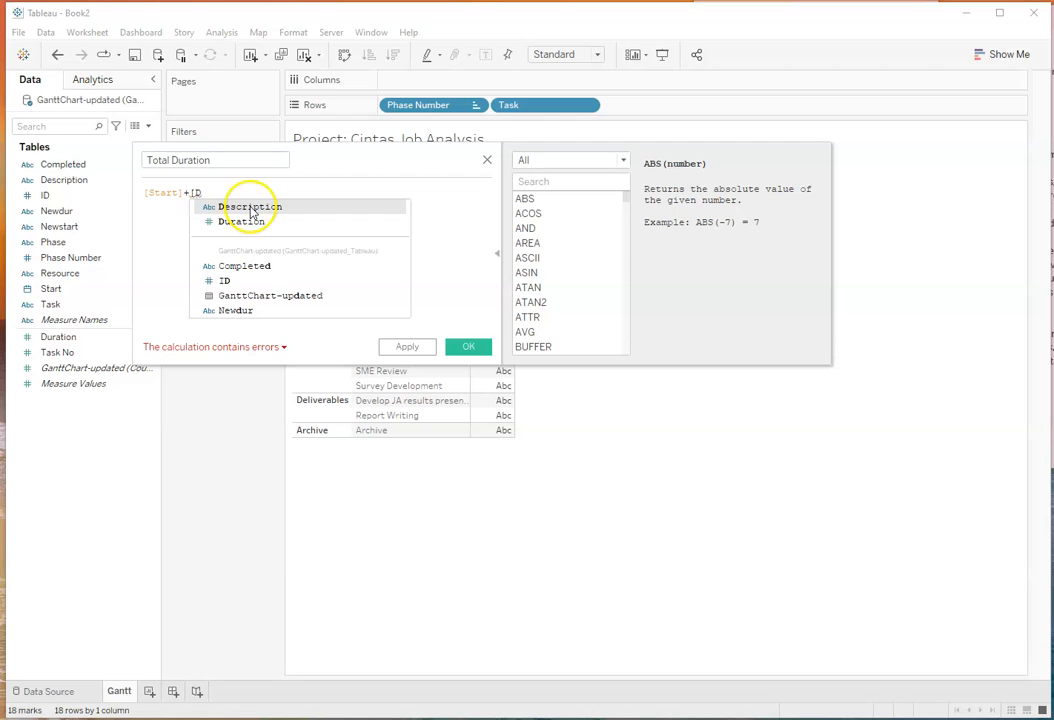
left_click(242, 221)
left_click(205, 161)
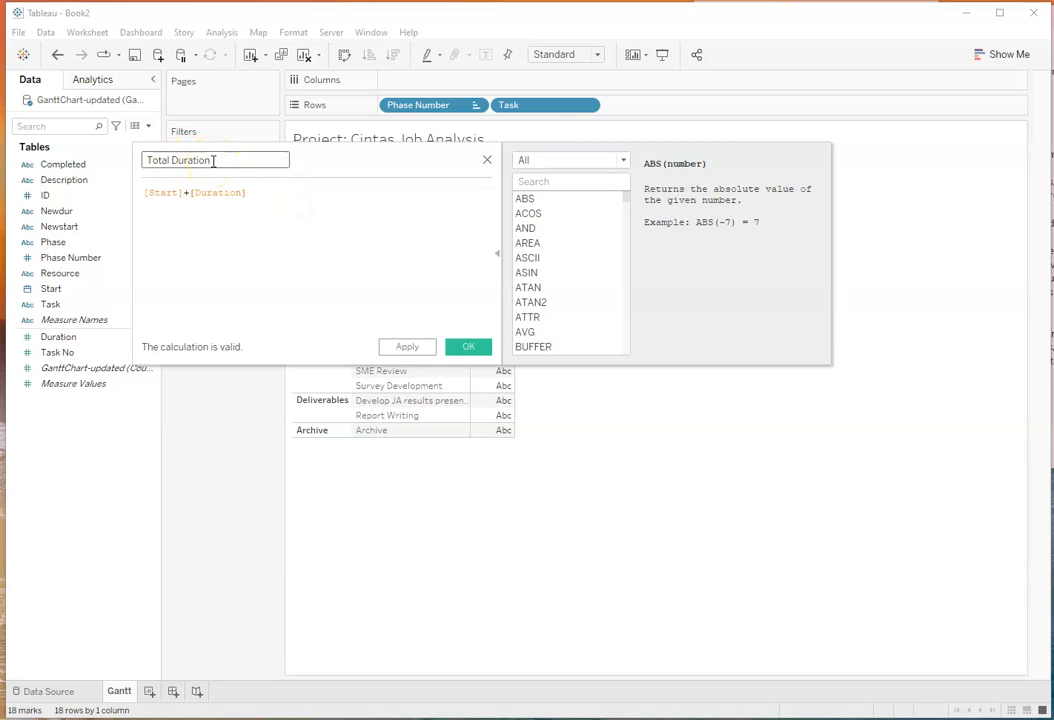
left_click(464, 348)
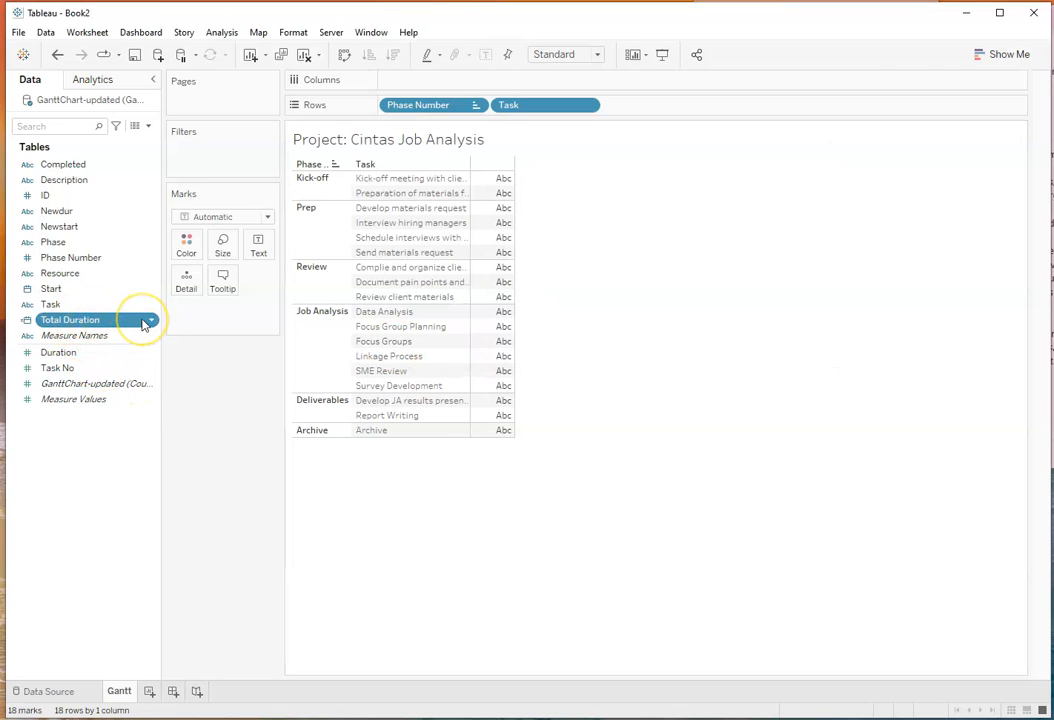
left_click(104, 321)
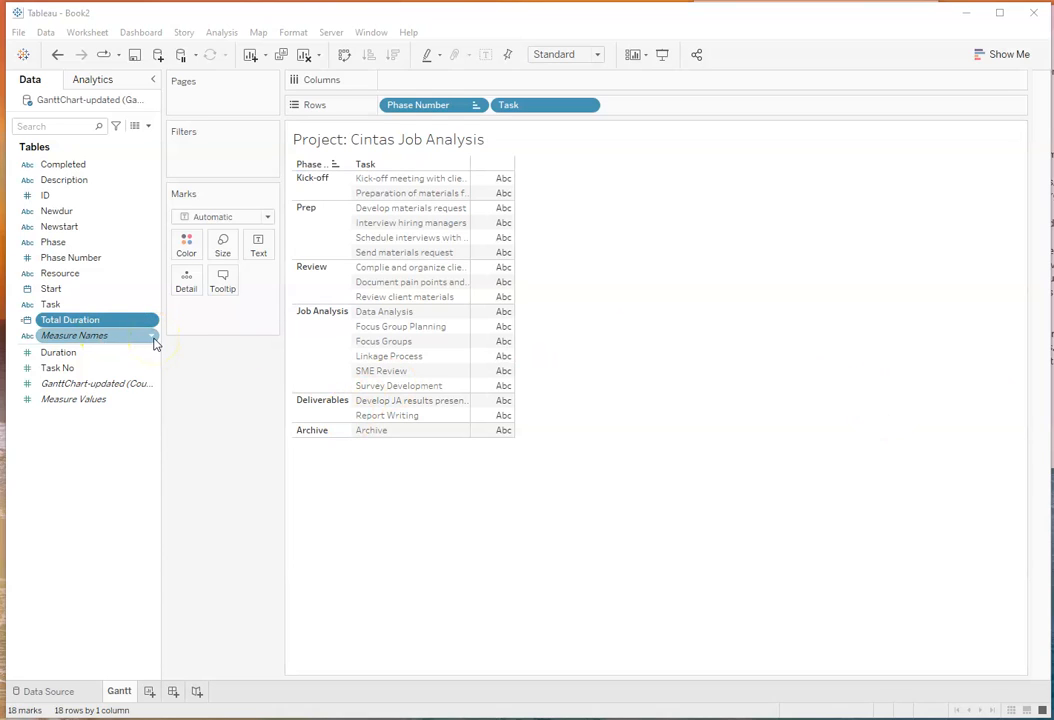
Create another calculated field and name it Task Length.
left_click(213, 33)
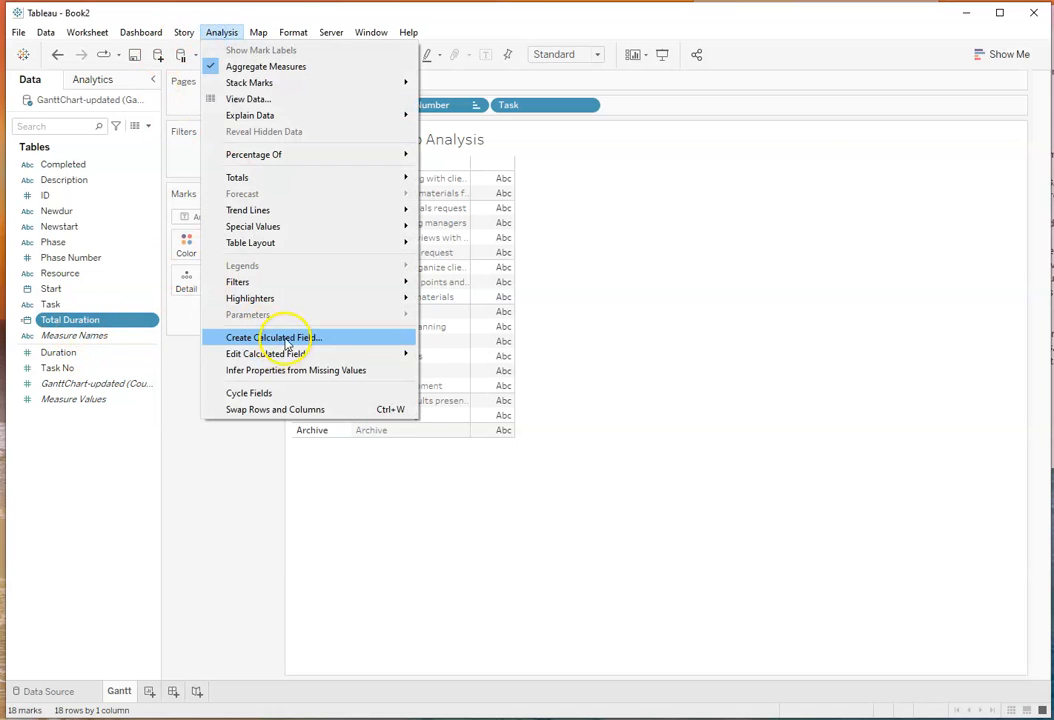
left_click(285, 342)
left_click_drag(211, 162, 148, 161)
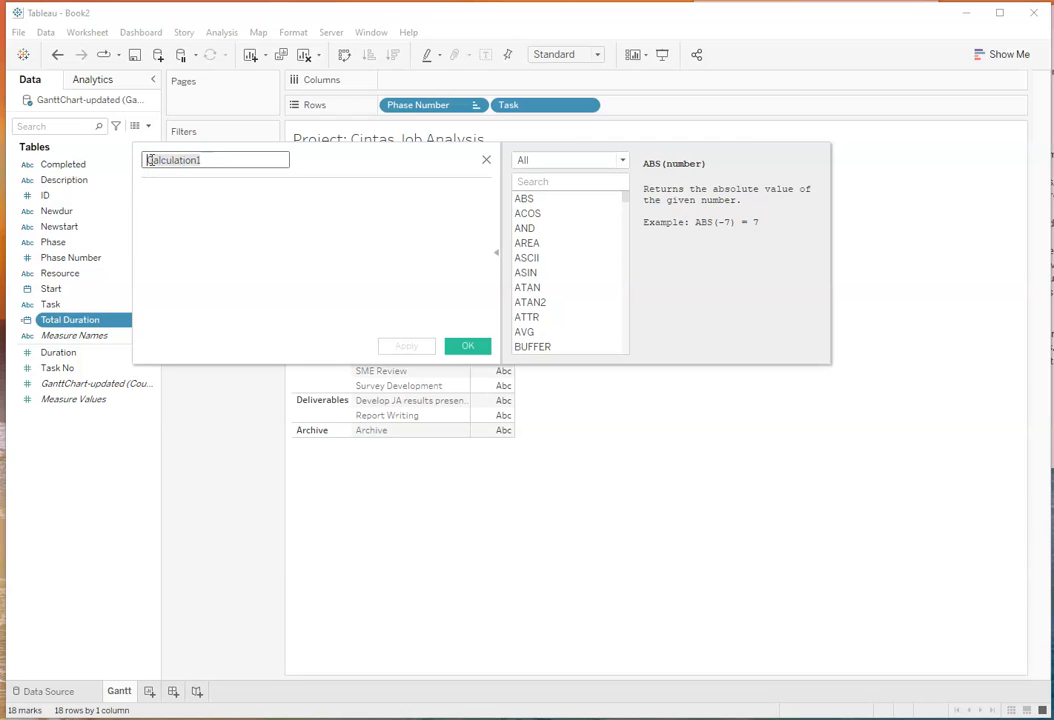
type("Data")
key("BackSpace")
key("BackSpace")
key("BackSpace")
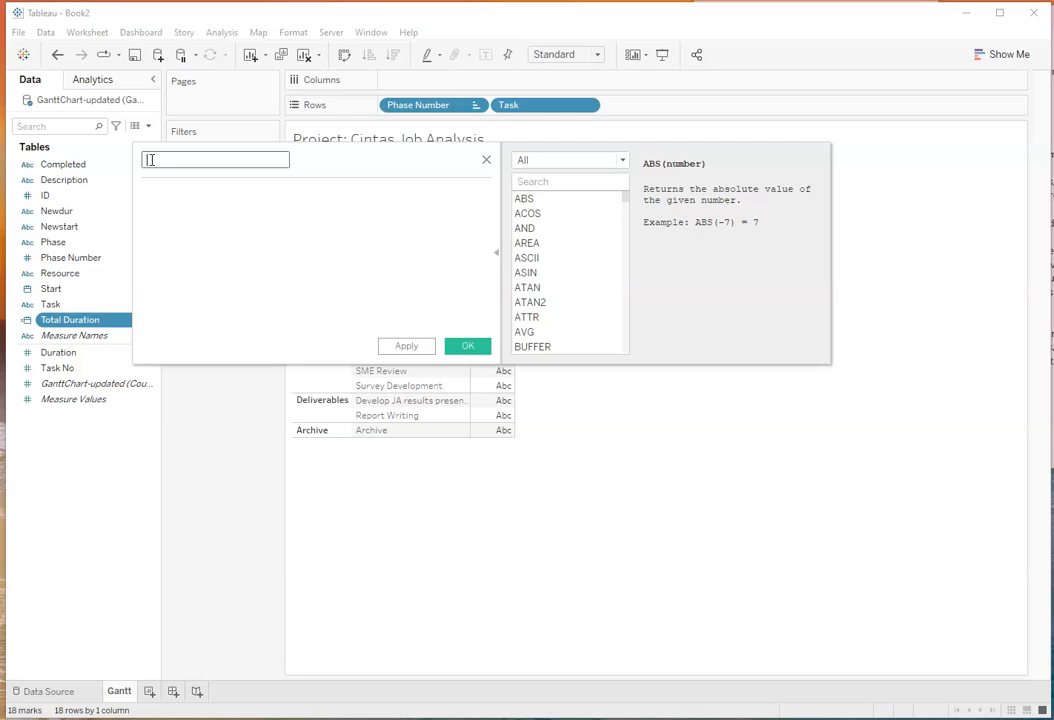
type("Task Length")
Begin the Task Length formula with the DATEDIFF function, using 'day' as the date part.
left_click(160, 187)
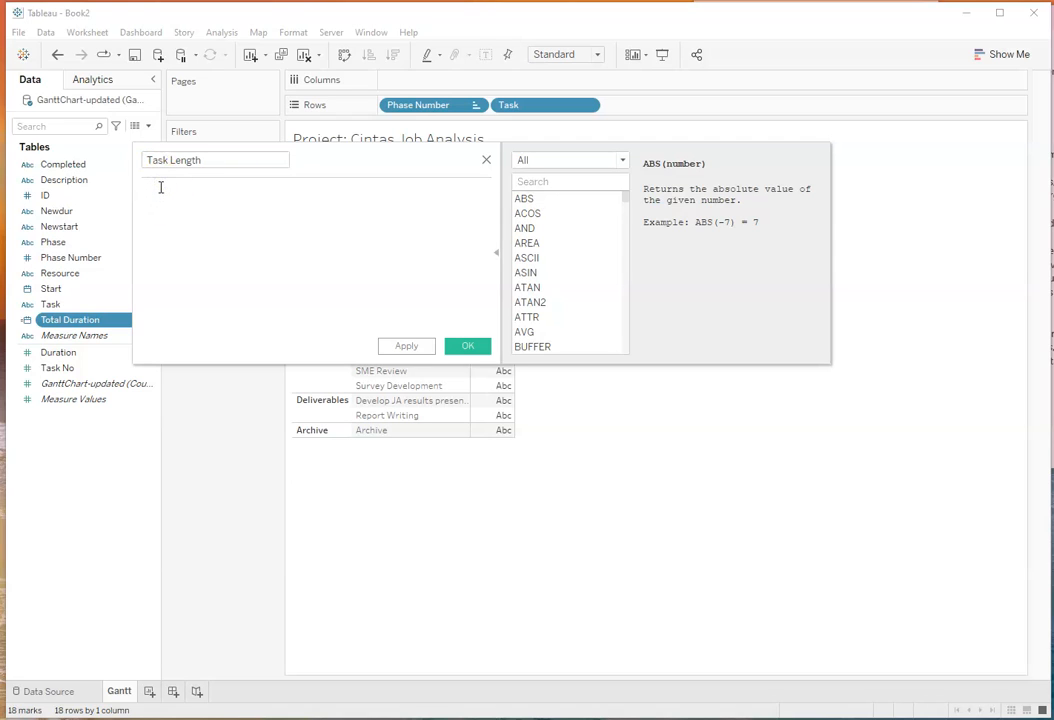
type("DATEDIFF")
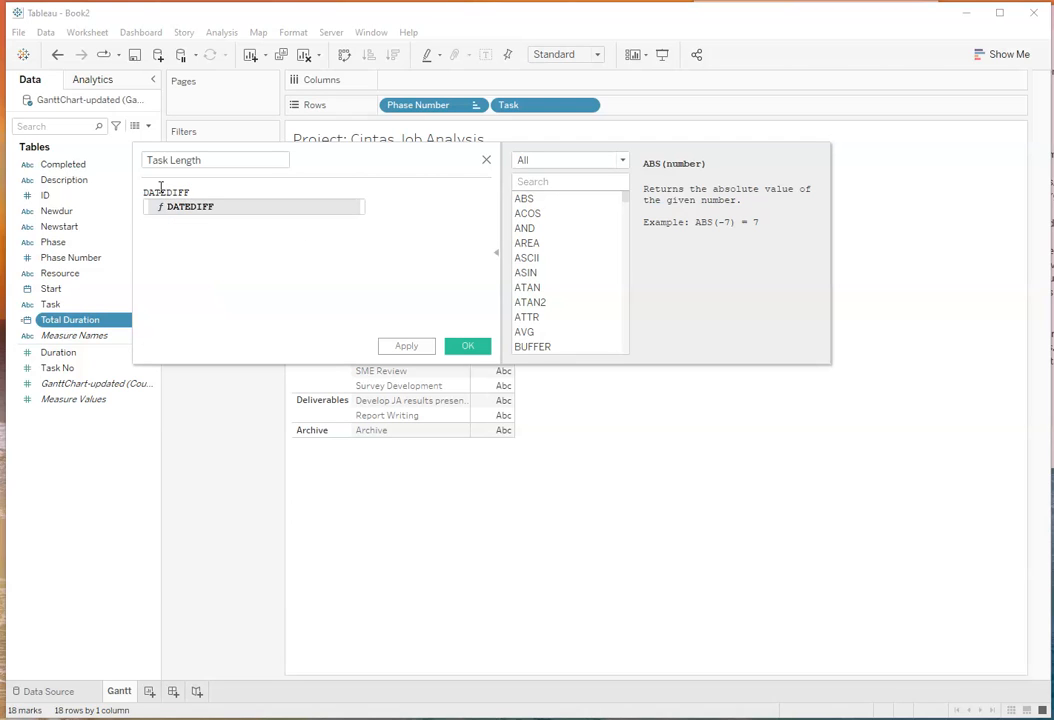
left_click(206, 207)
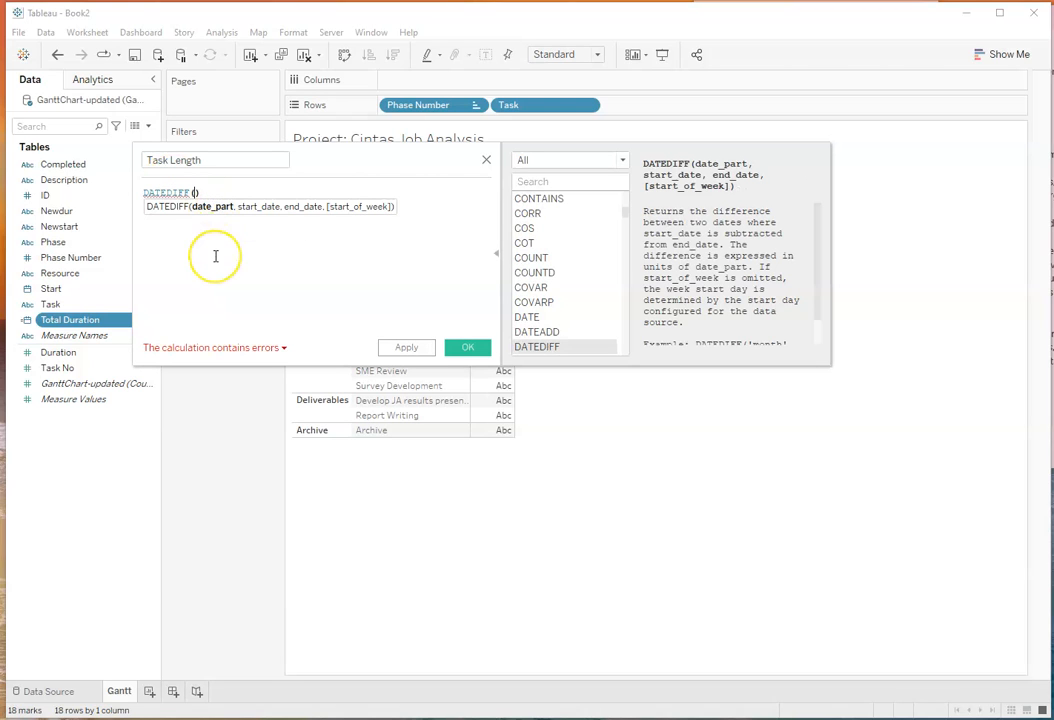
left_click(218, 191)
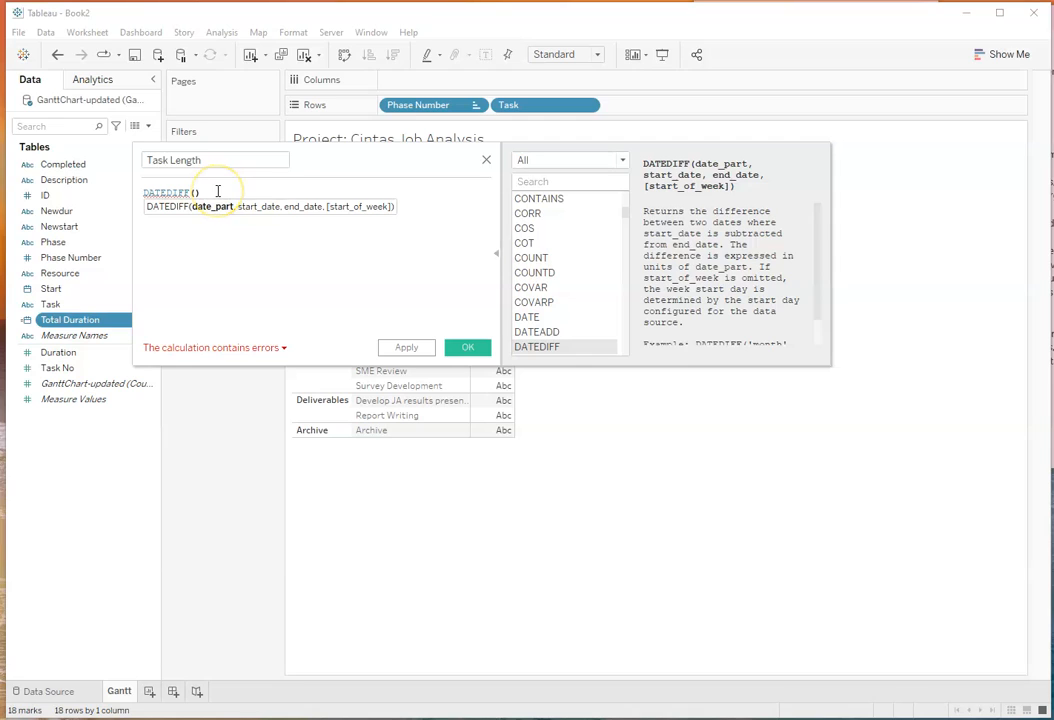
type("'")
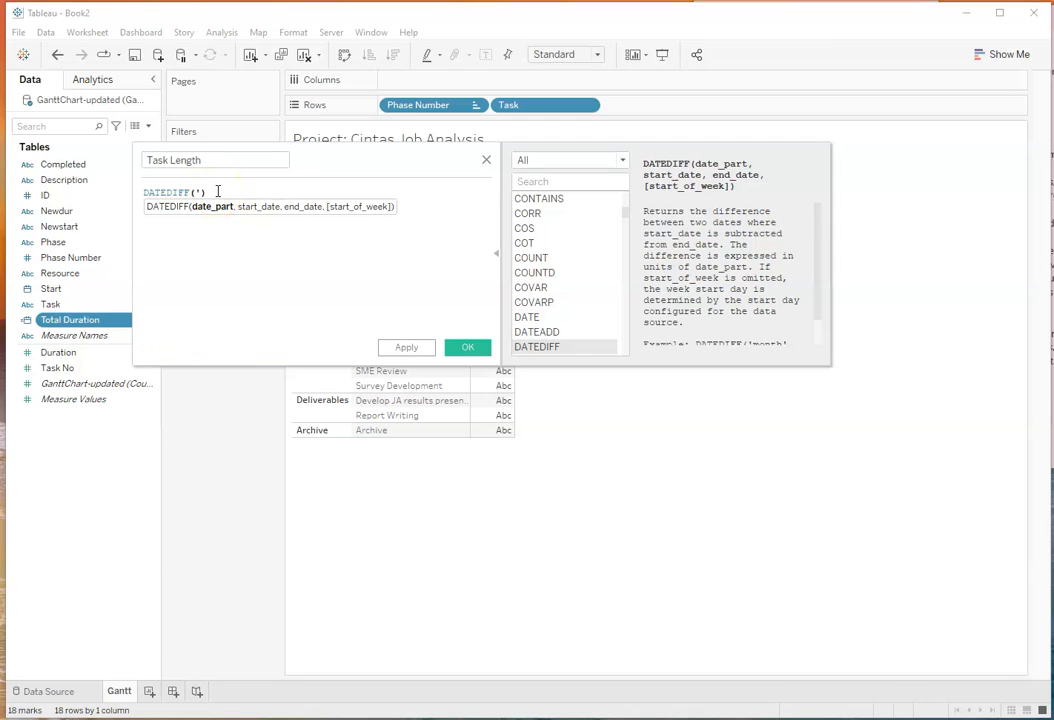
type("day")
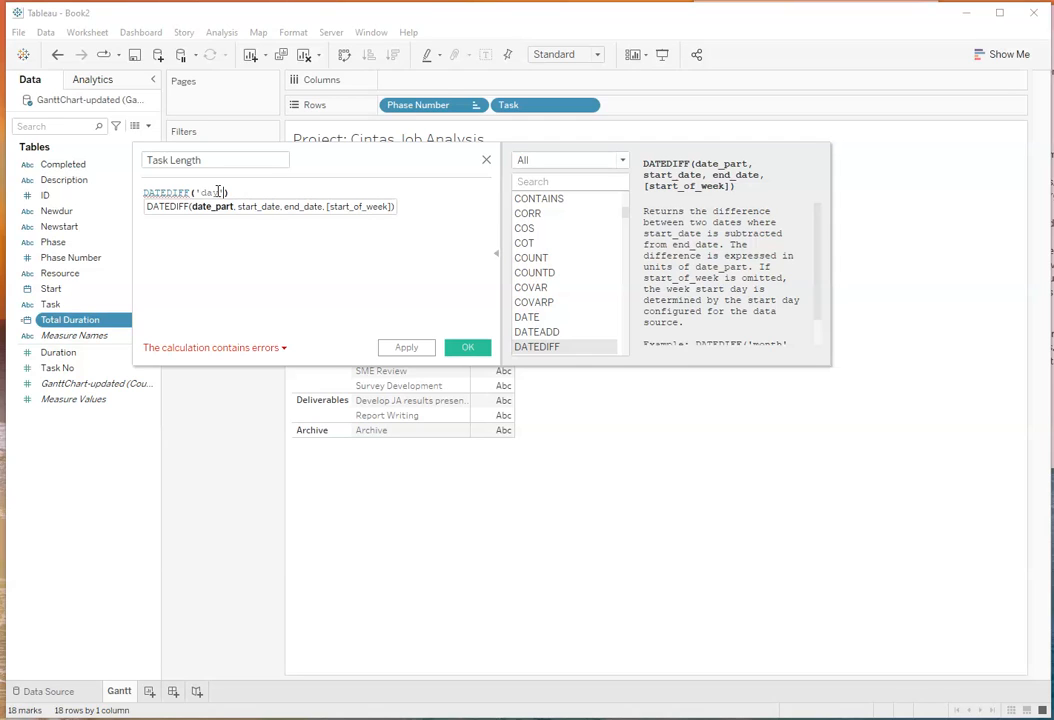
type("'")
type(", ")
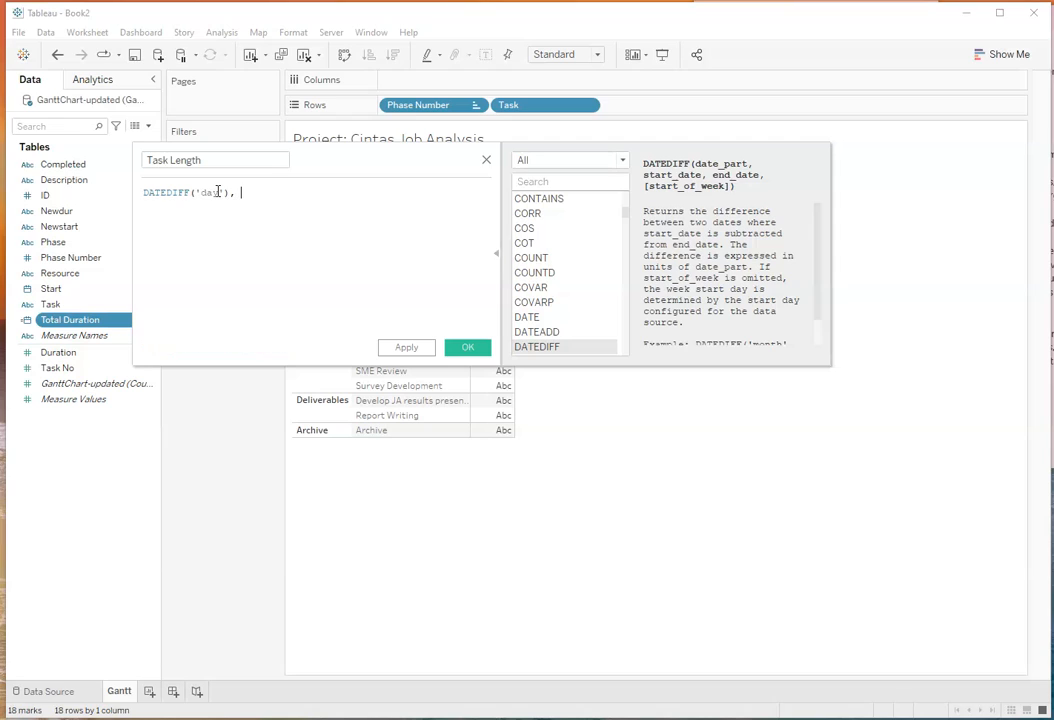
Add [Start] and [Total Duration] as the start and end dates in the Task Length formula and save the field.
type("[[")
left_click(246, 190)
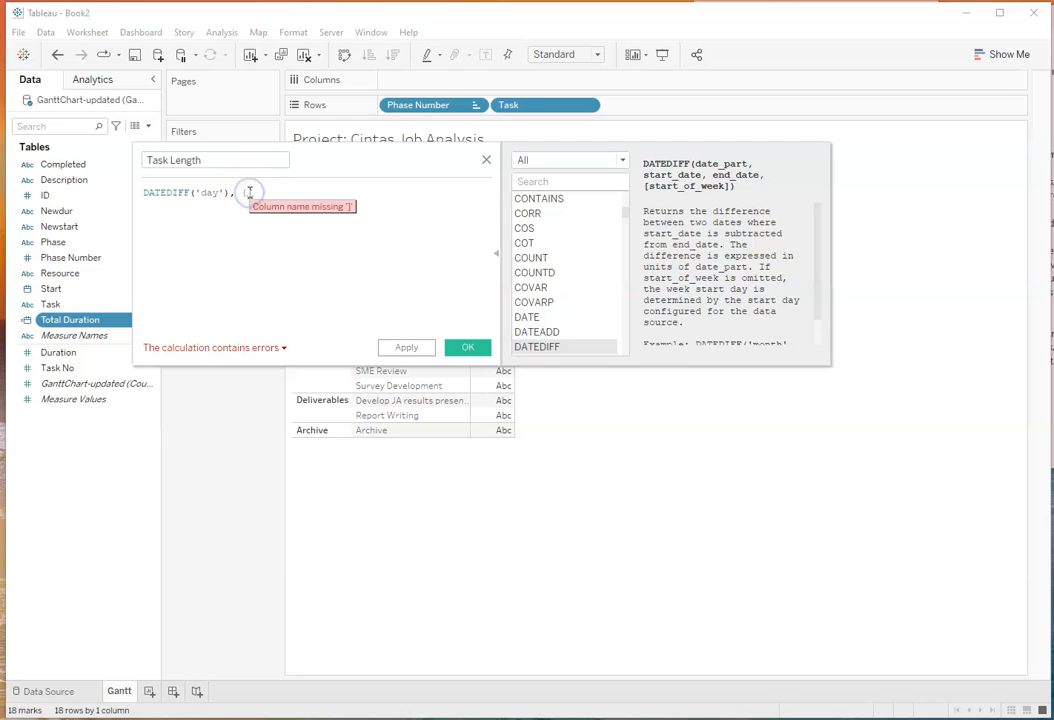
left_click(259, 193)
key("BackSpace")
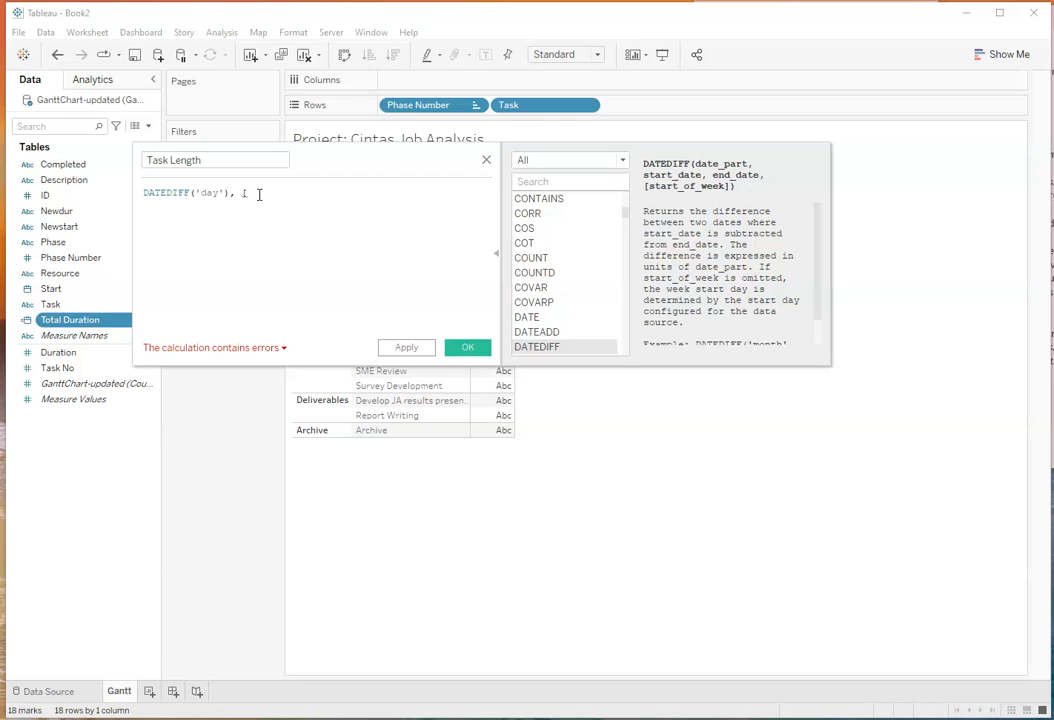
type("S")
double_click(268, 206)
type(",")
left_click(294, 193)
type("[")
type("T")
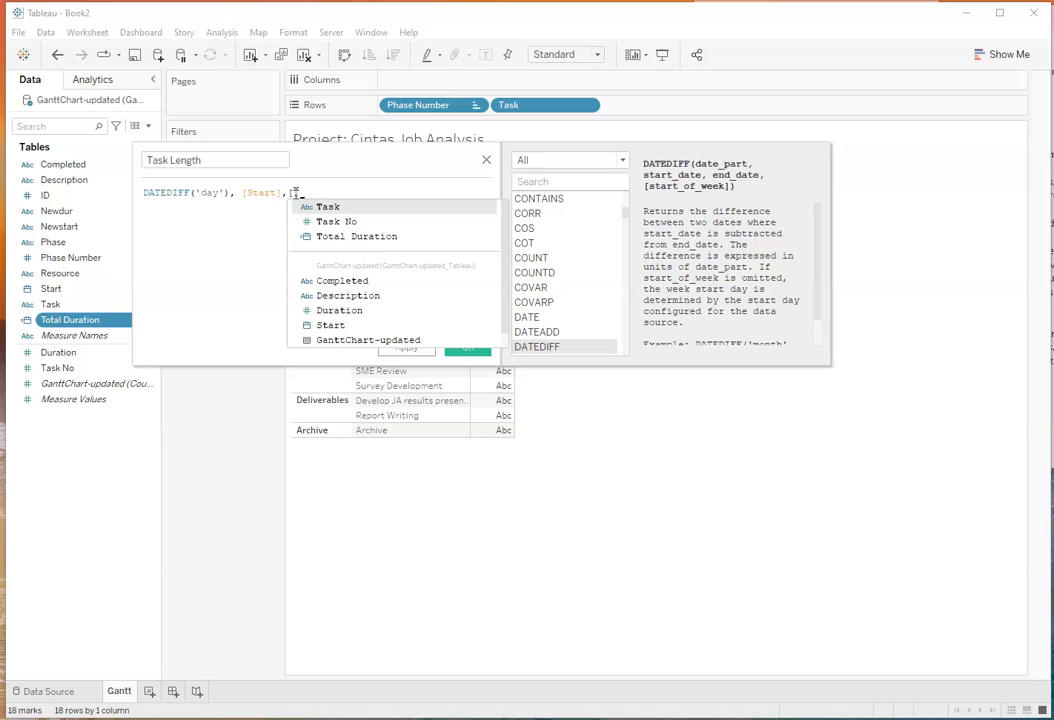
left_click(341, 236)
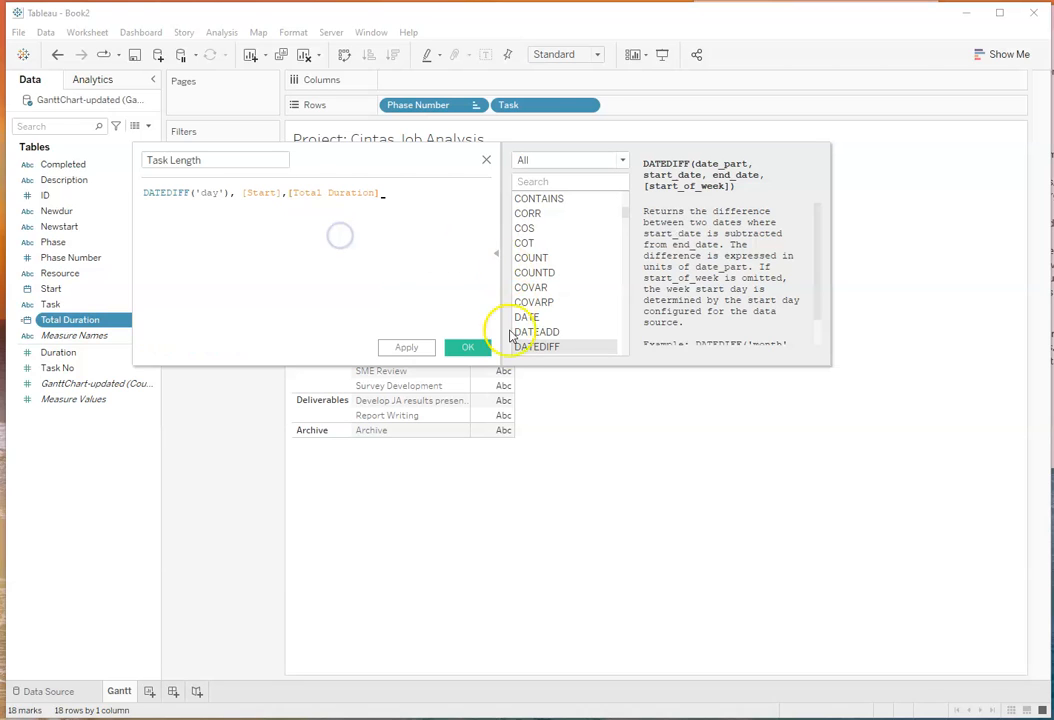
left_click(469, 349)
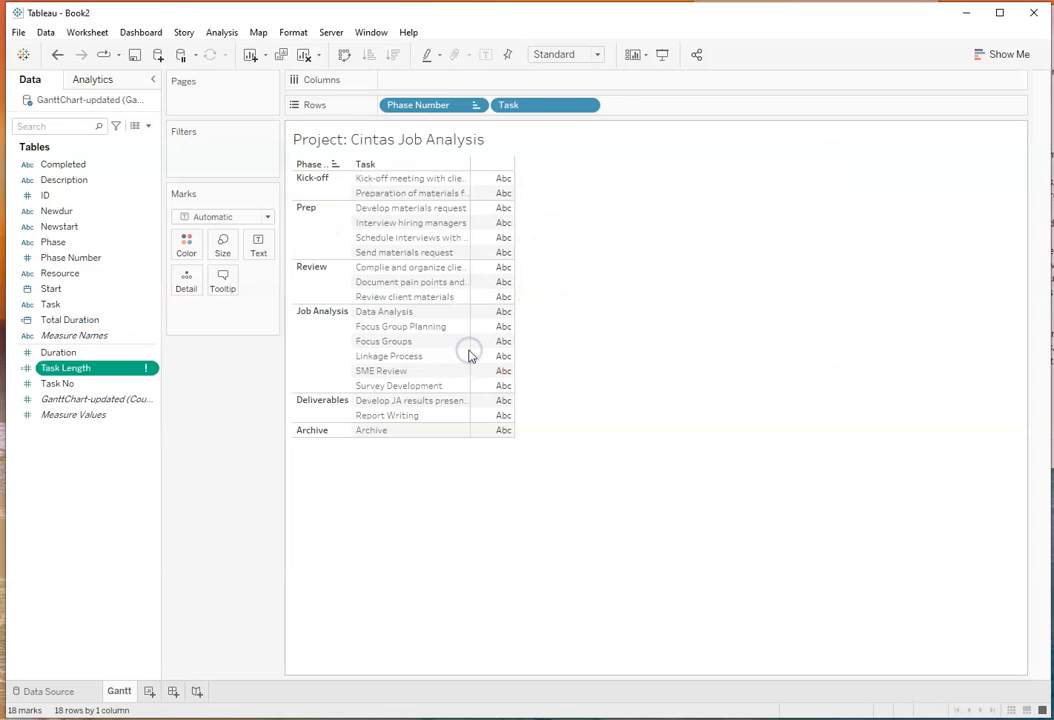
Correct the parentheses in the Task Length formula so it reads DATEDIFF('day', [Start],[Total Duration]) and save it.
right_click(151, 370)
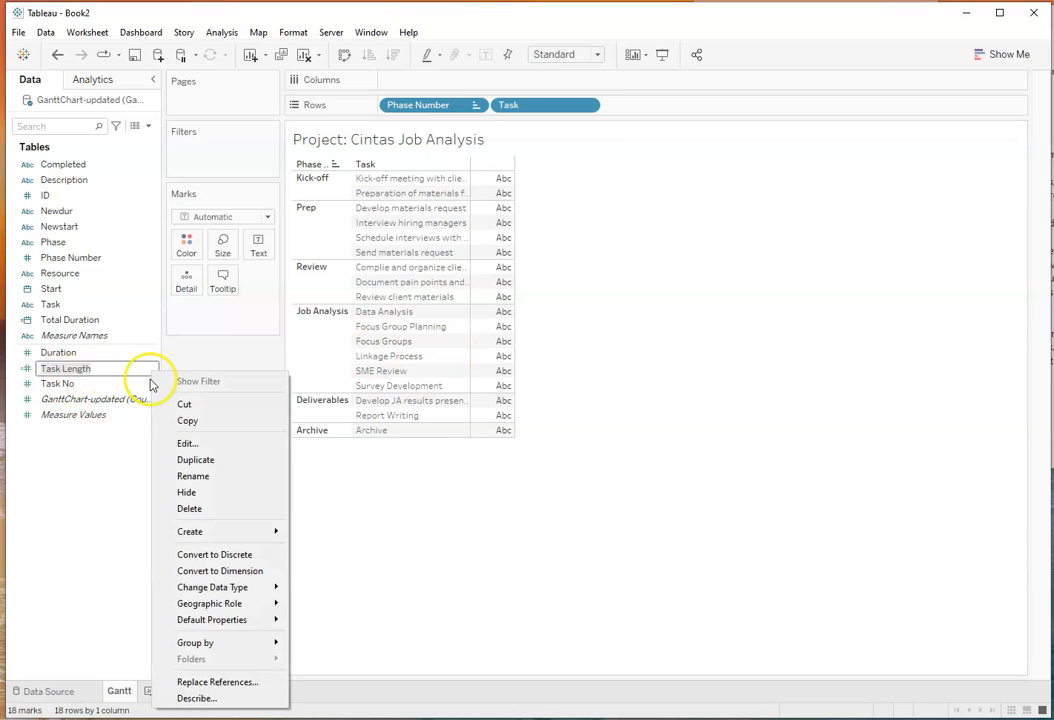
left_click(78, 459)
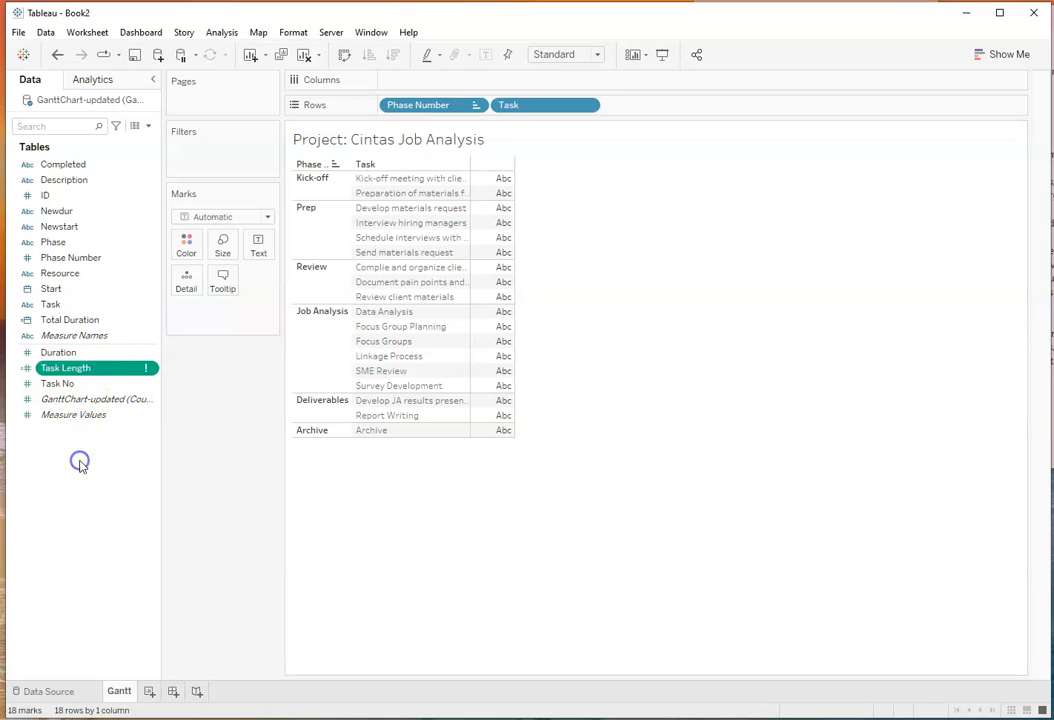
right_click(95, 370)
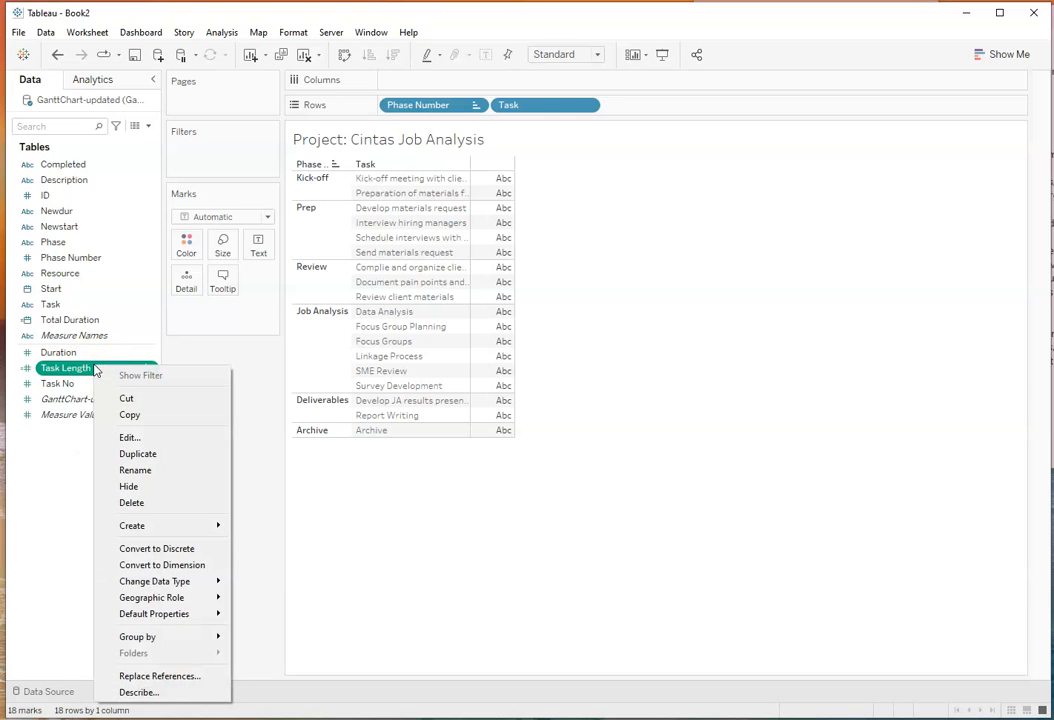
left_click(60, 370)
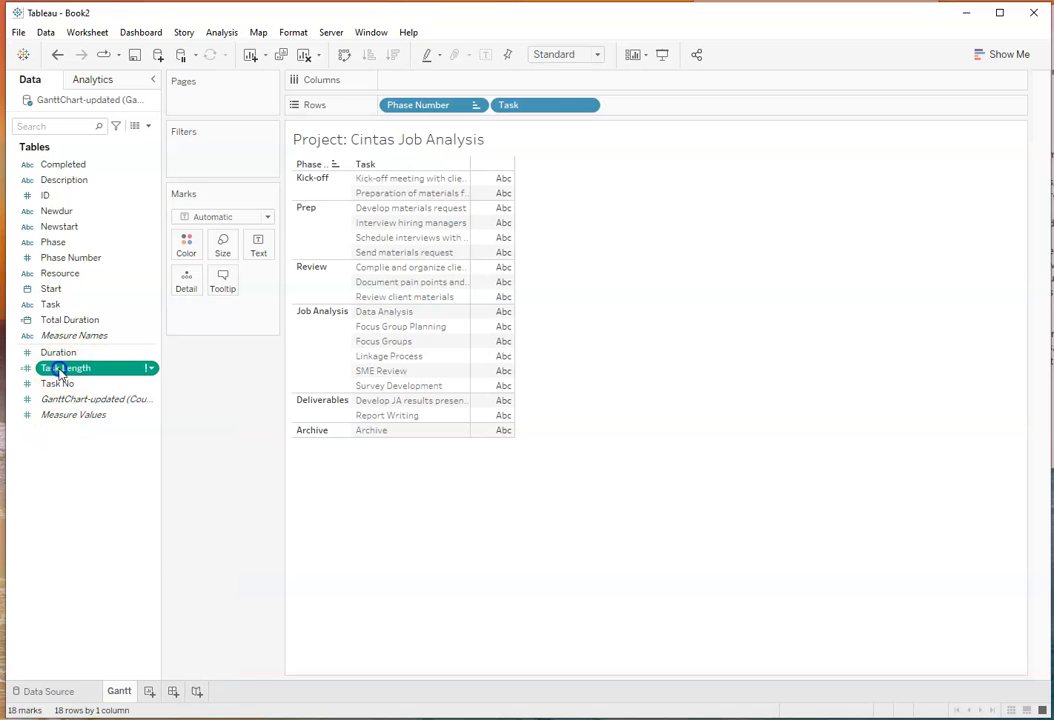
left_click(150, 368)
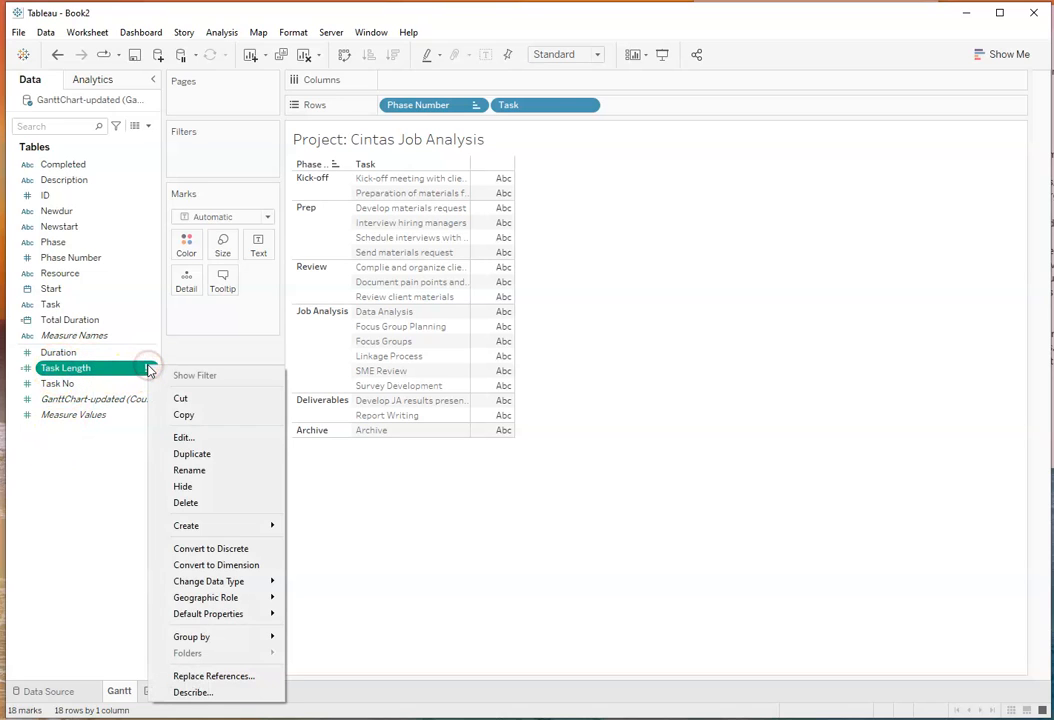
left_click(192, 438)
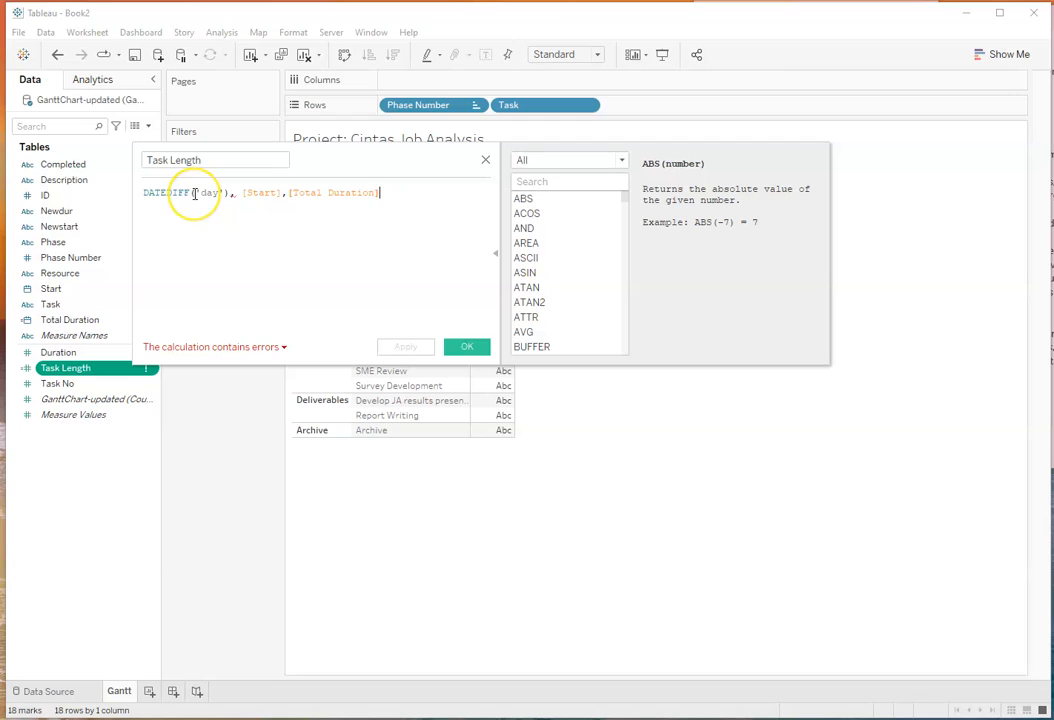
left_click(226, 191)
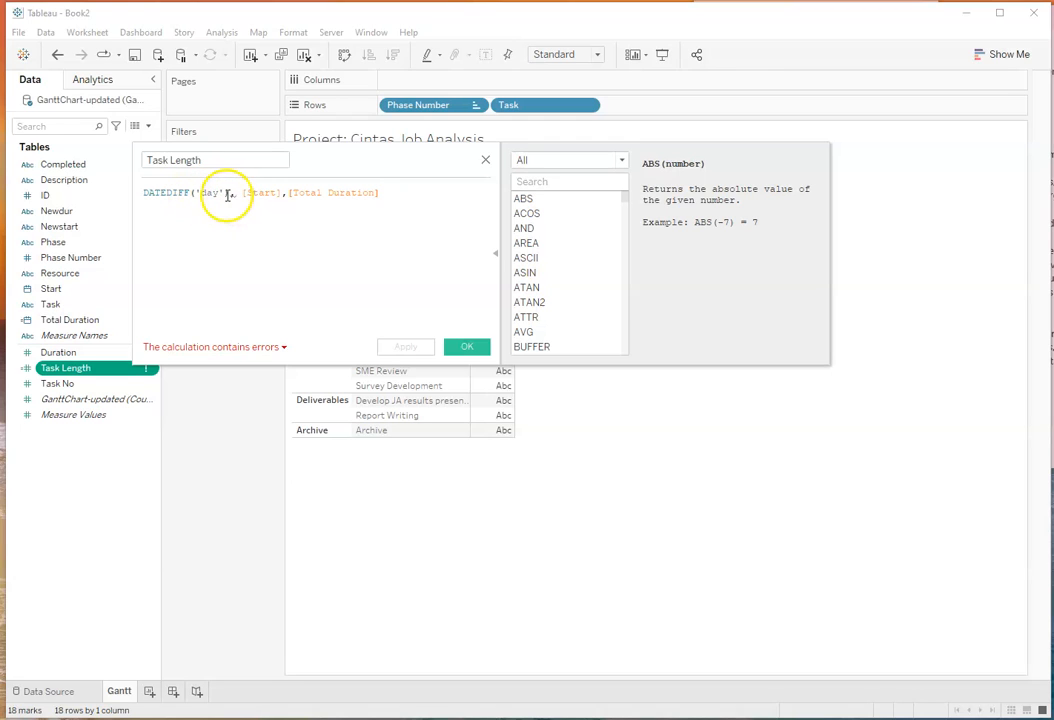
key("BackSpace")
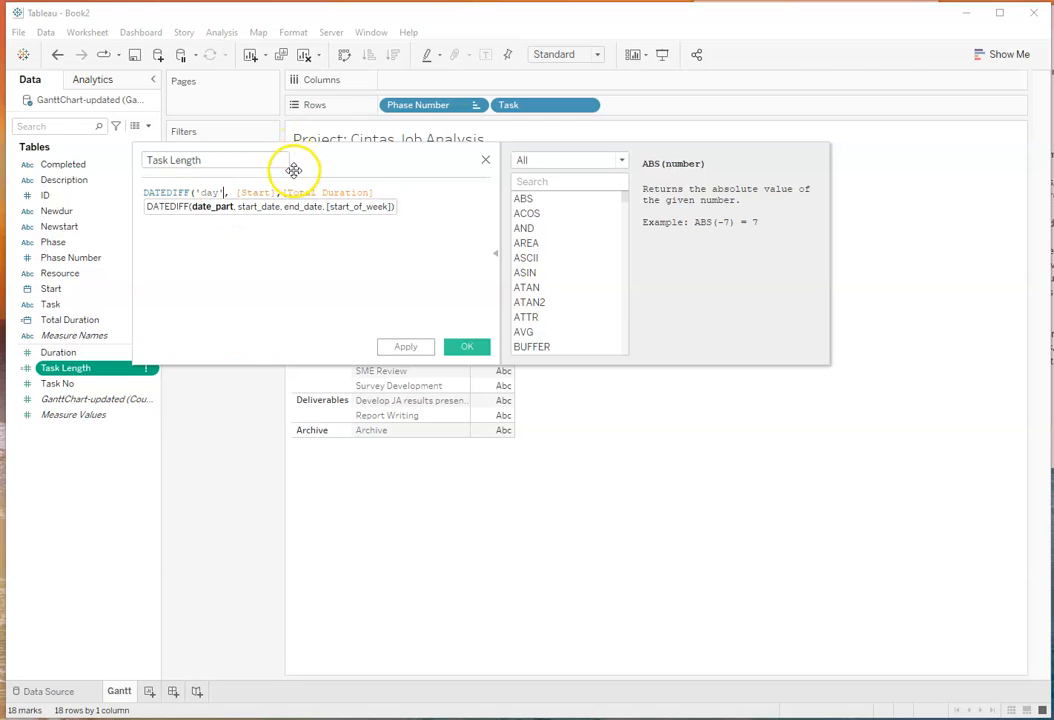
left_click(379, 194)
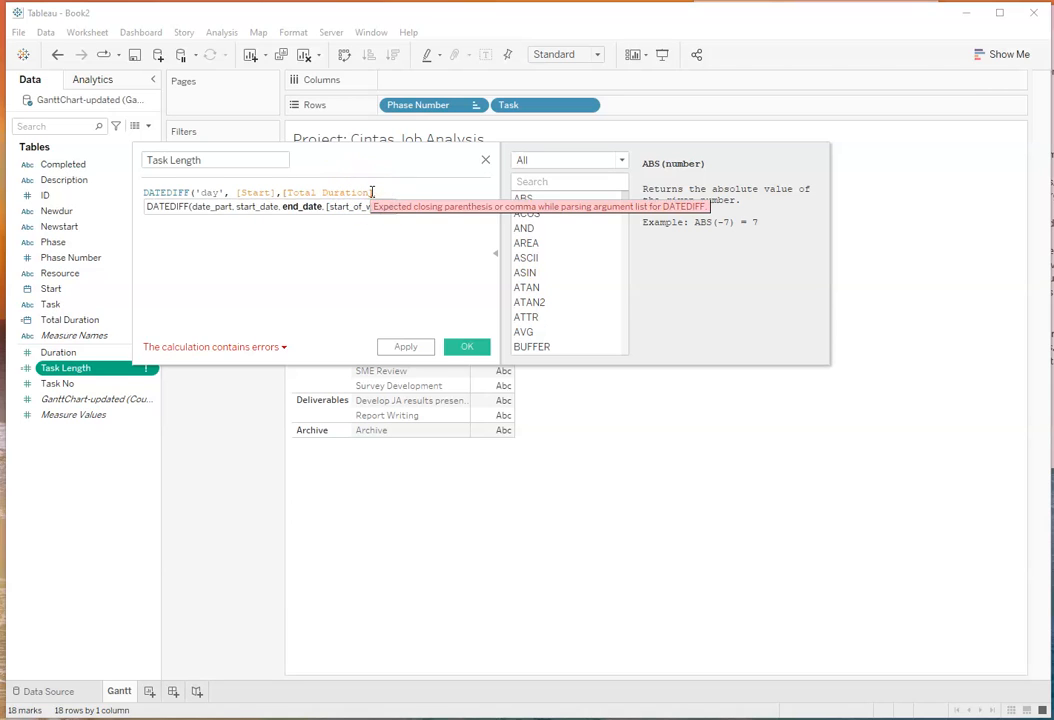
type(")")
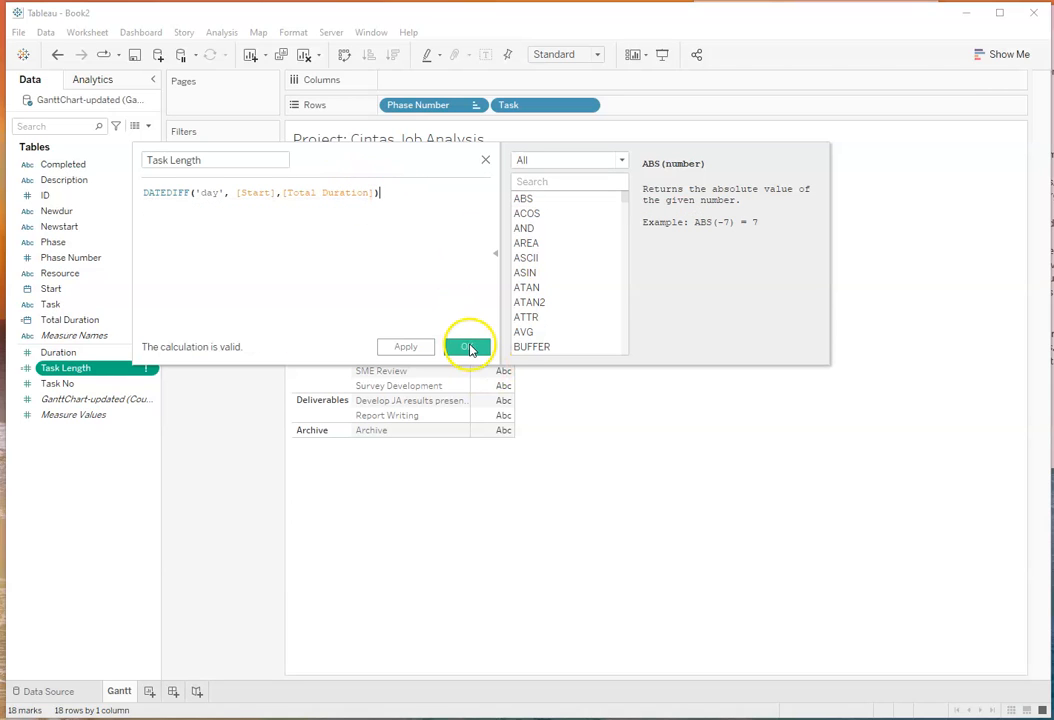
left_click(467, 346)
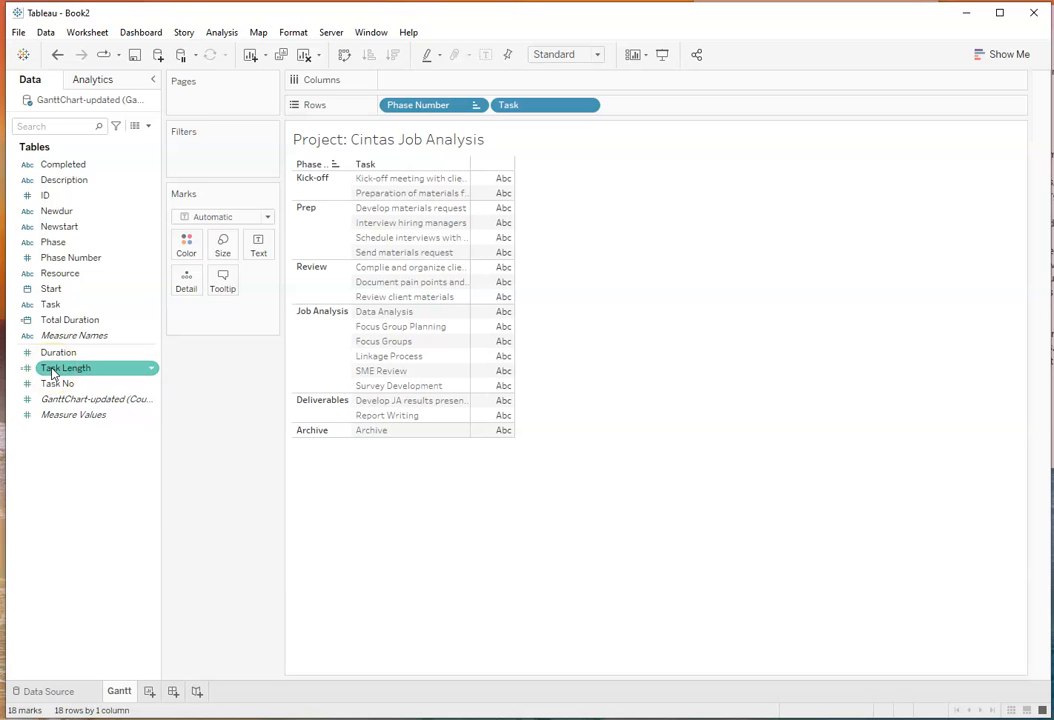
Try Task Length on the columns, look through its aggregation options, and take it off the columns.
left_click_drag(52, 372, 405, 80)
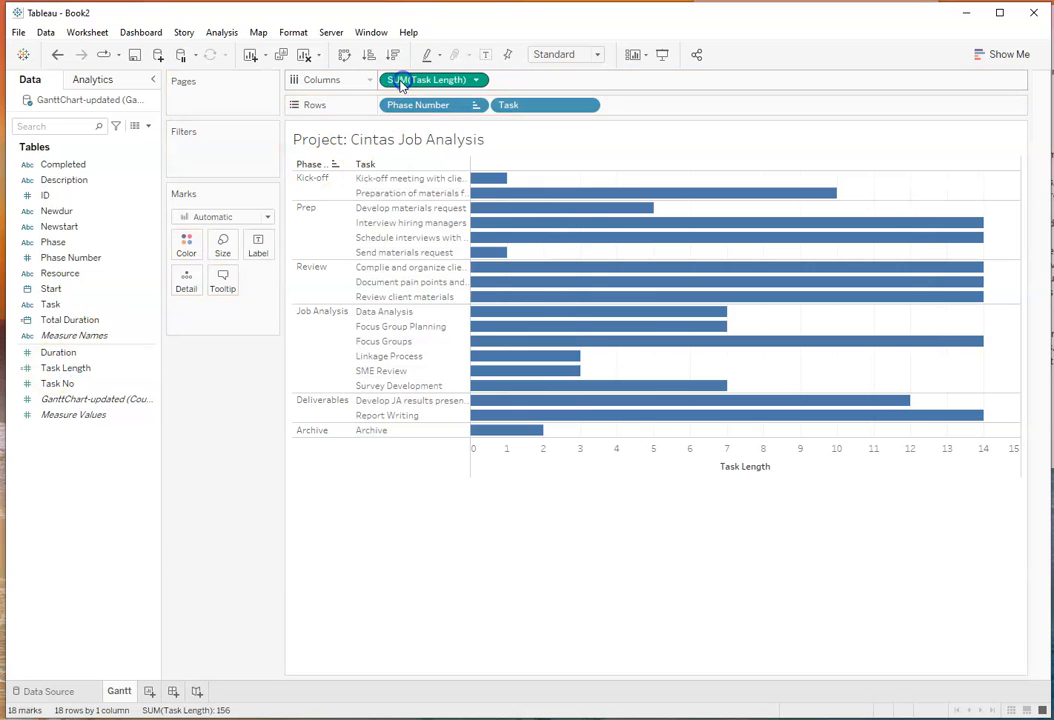
left_click(477, 80)
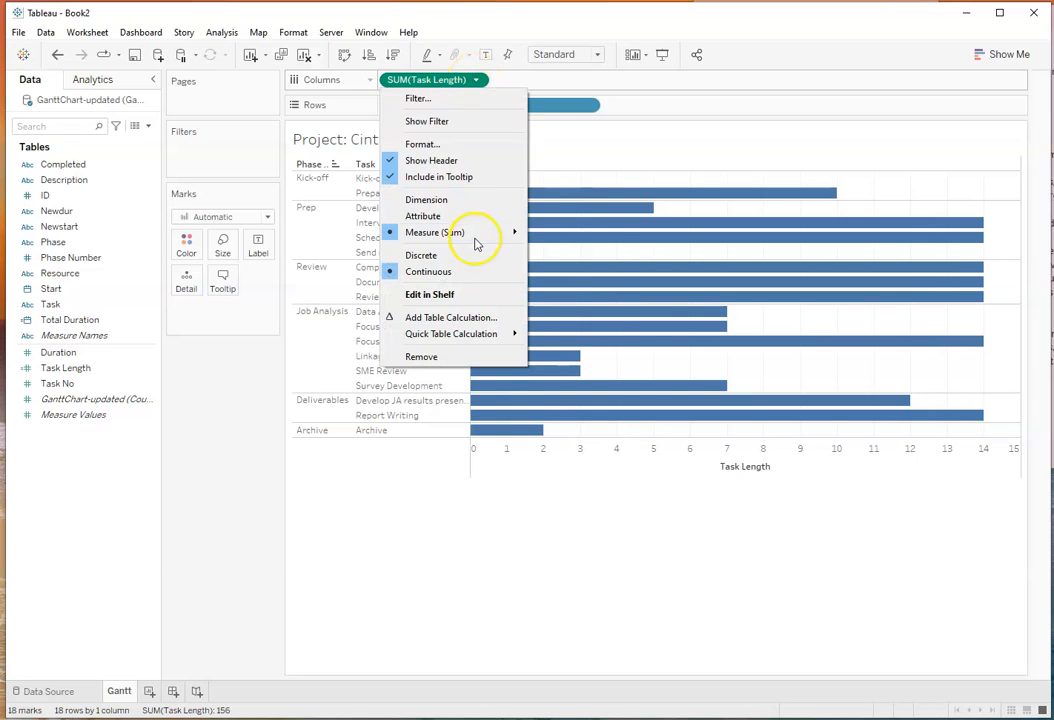
mouse_move(482, 240)
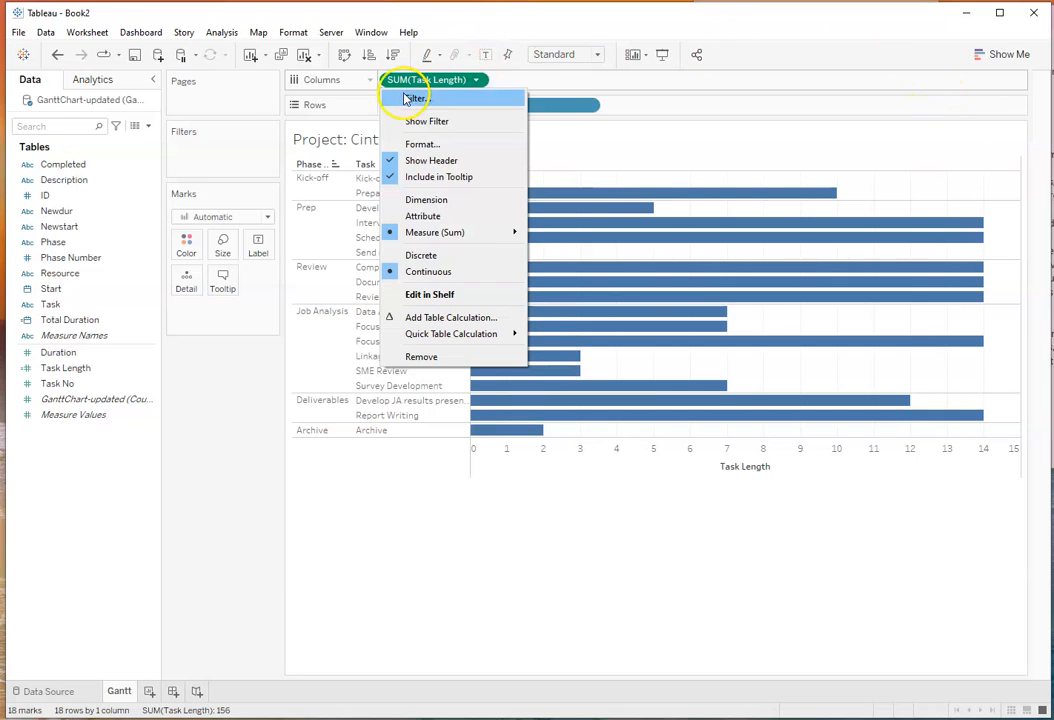
left_click(440, 84)
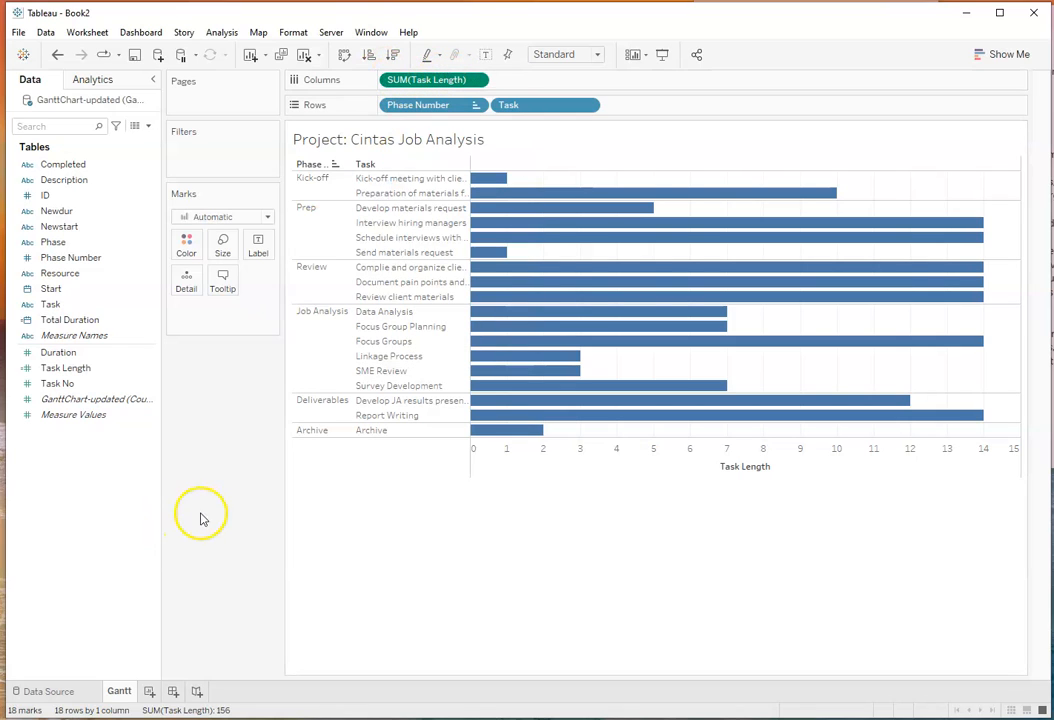
left_click(88, 277)
left_click(86, 260)
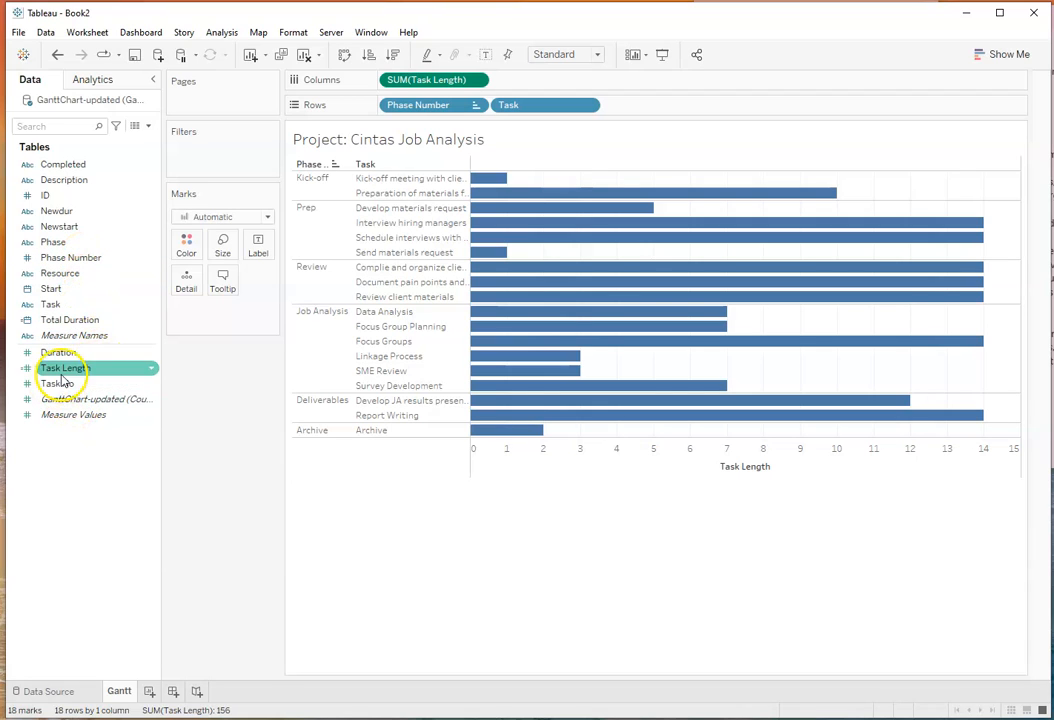
left_click_drag(425, 87, 78, 516)
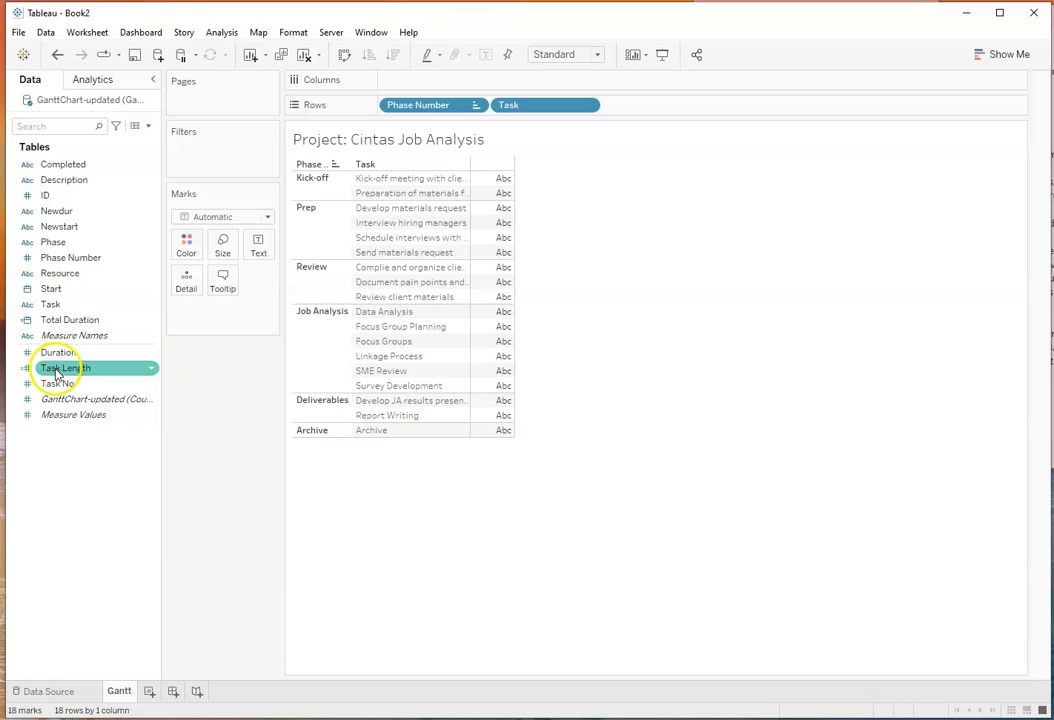
Review the Task Length calculation's name and formula, and remove the field from the marks.
double_click(113, 368)
right_click(155, 370)
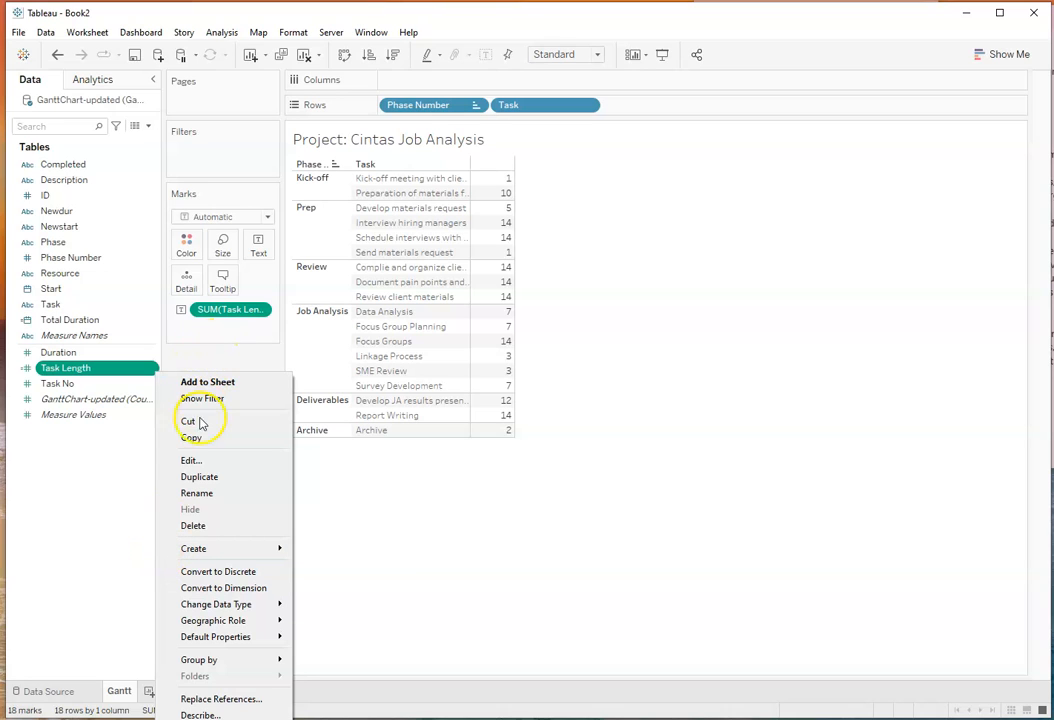
left_click(195, 461)
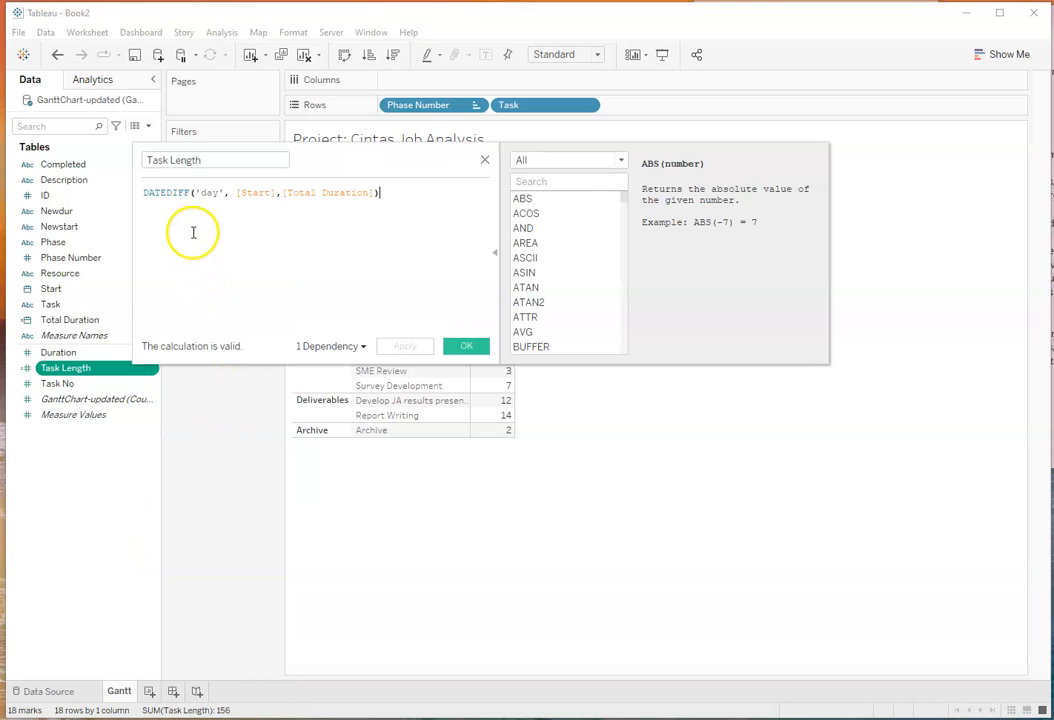
left_click(170, 161)
left_click(167, 160)
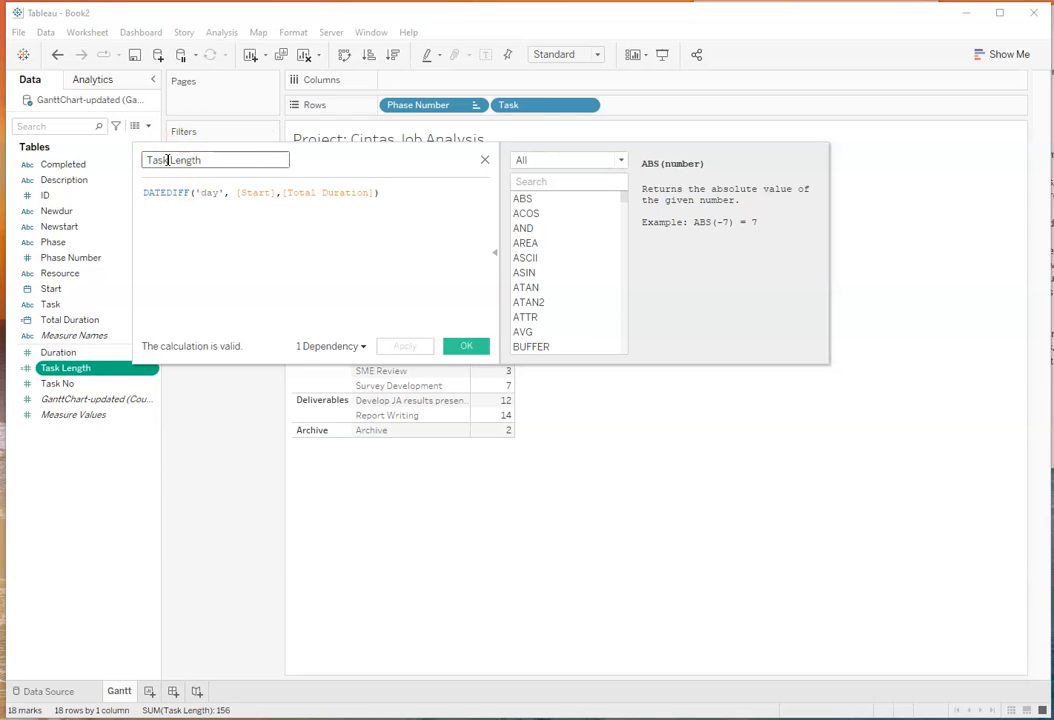
left_click(172, 160)
key("BackSpace")
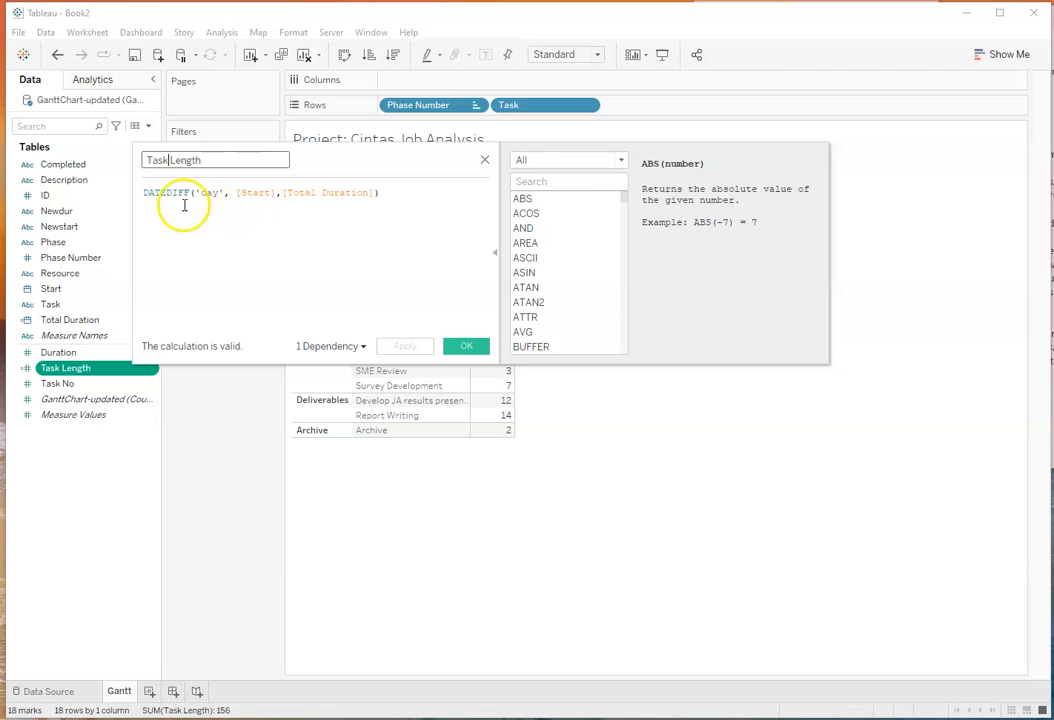
left_click(466, 347)
left_click(466, 347)
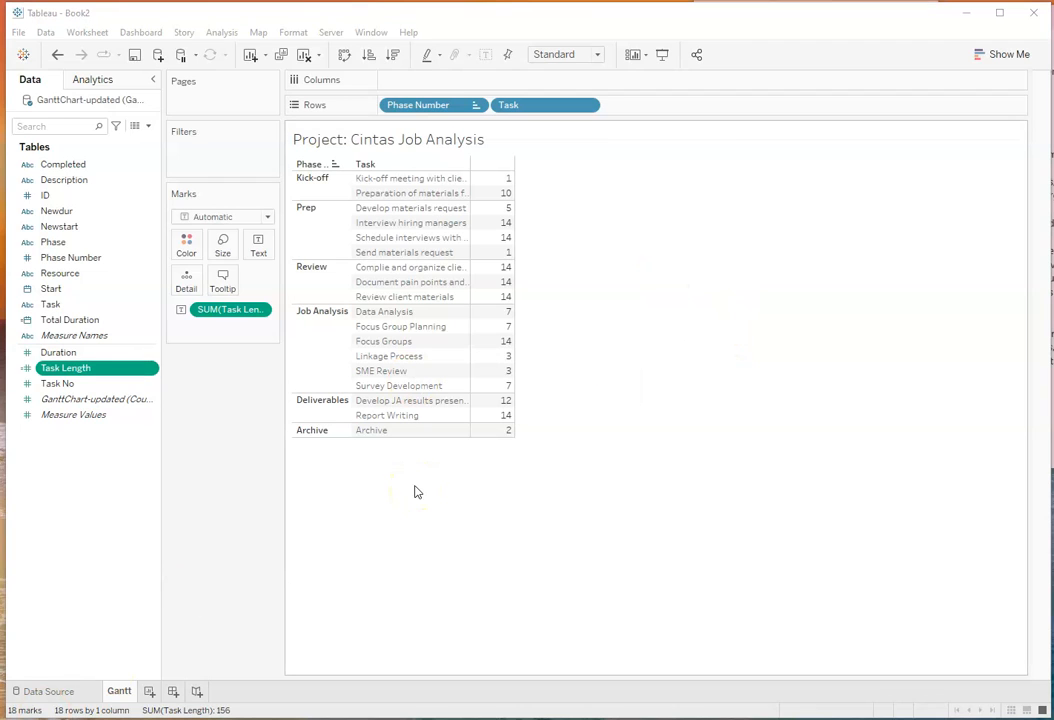
left_click_drag(207, 312, 119, 288)
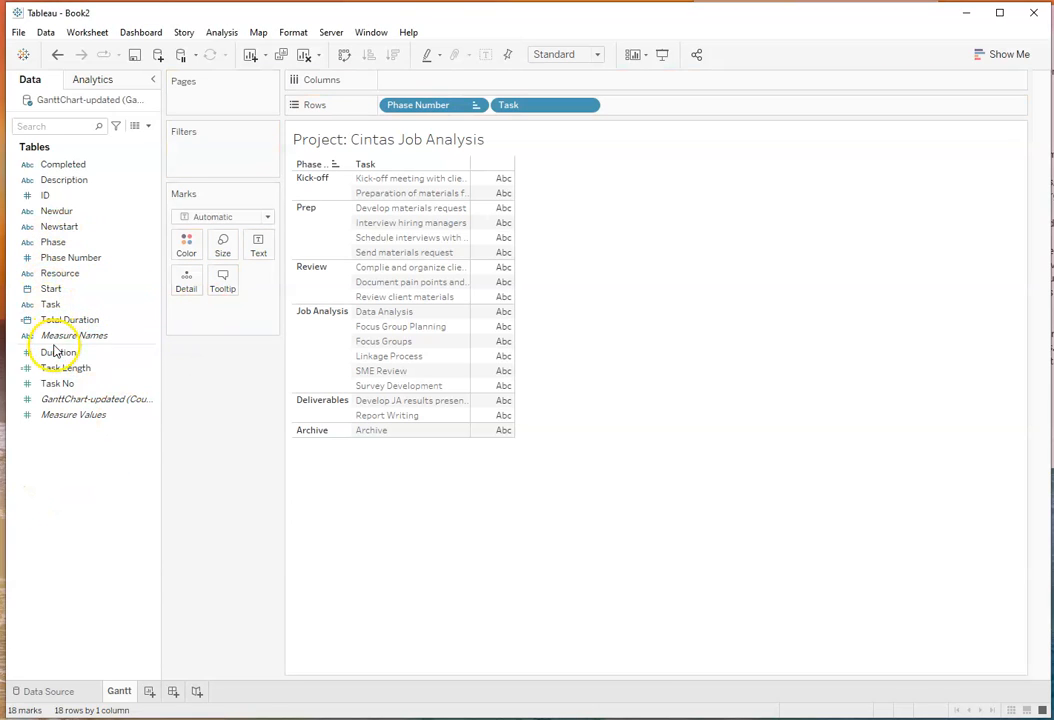
Put Start on the columns and convert the view to a Gantt chart.
left_click_drag(47, 288, 400, 82)
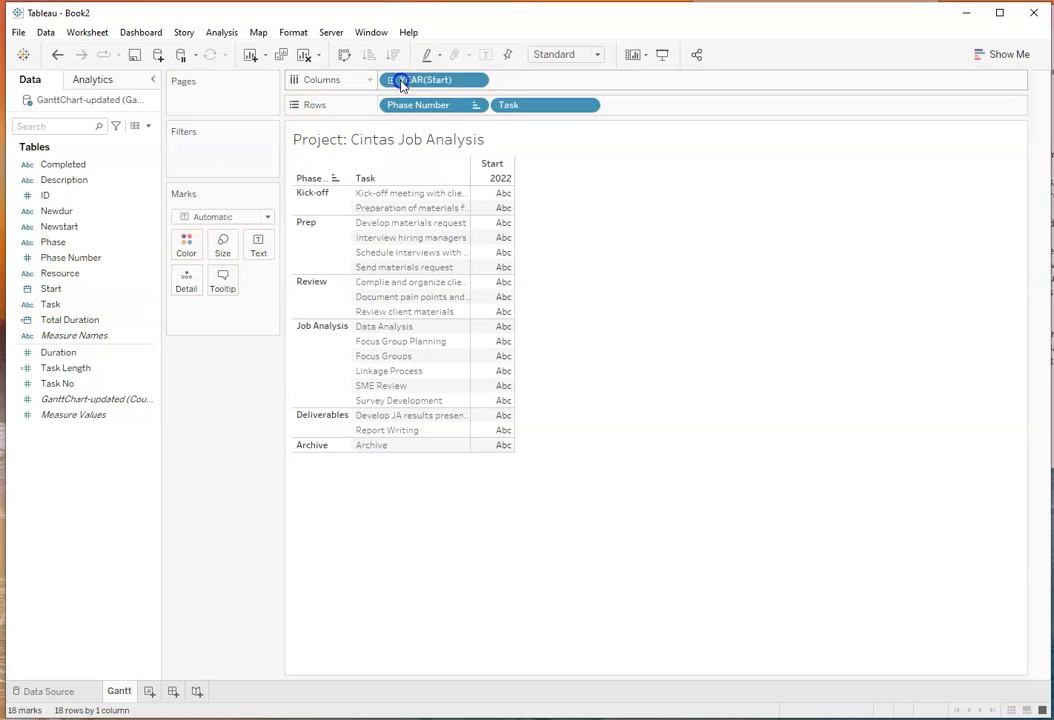
left_click(1005, 55)
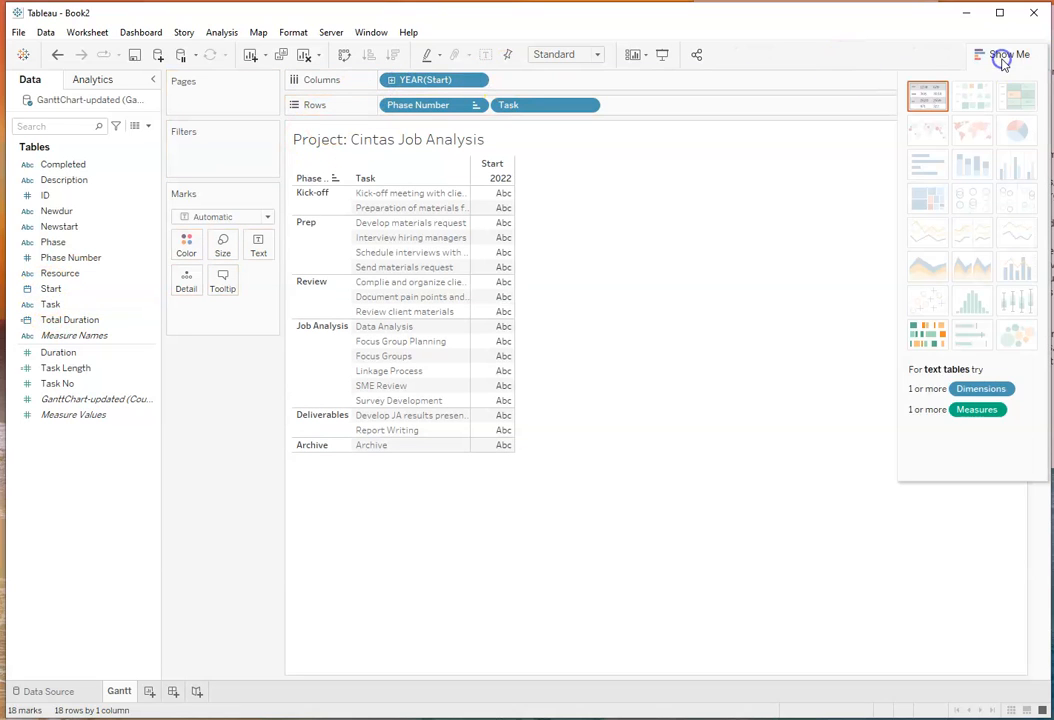
left_click(923, 337)
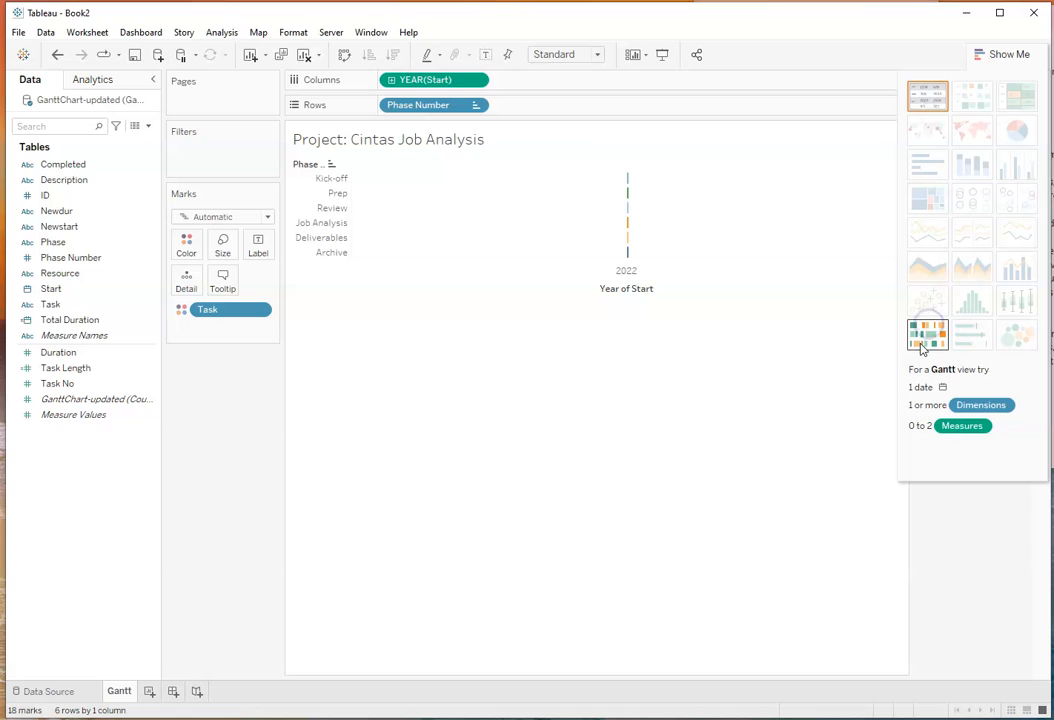
Show Start as continuous week numbers and add Task to the rows after Phase Number.
left_click(478, 81)
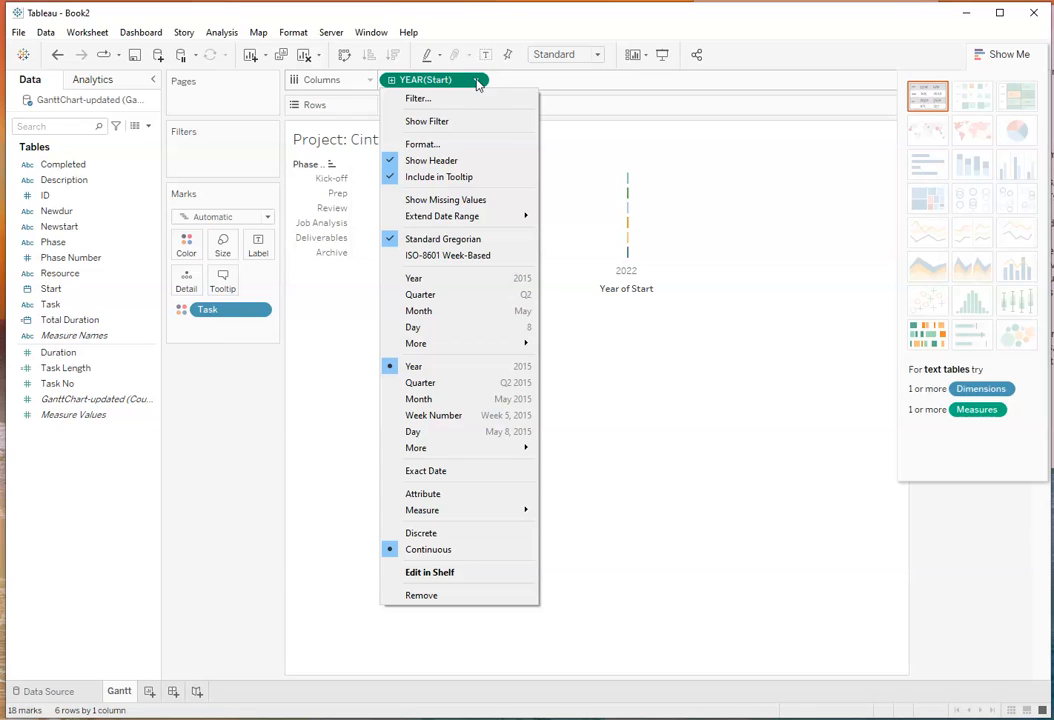
left_click(440, 415)
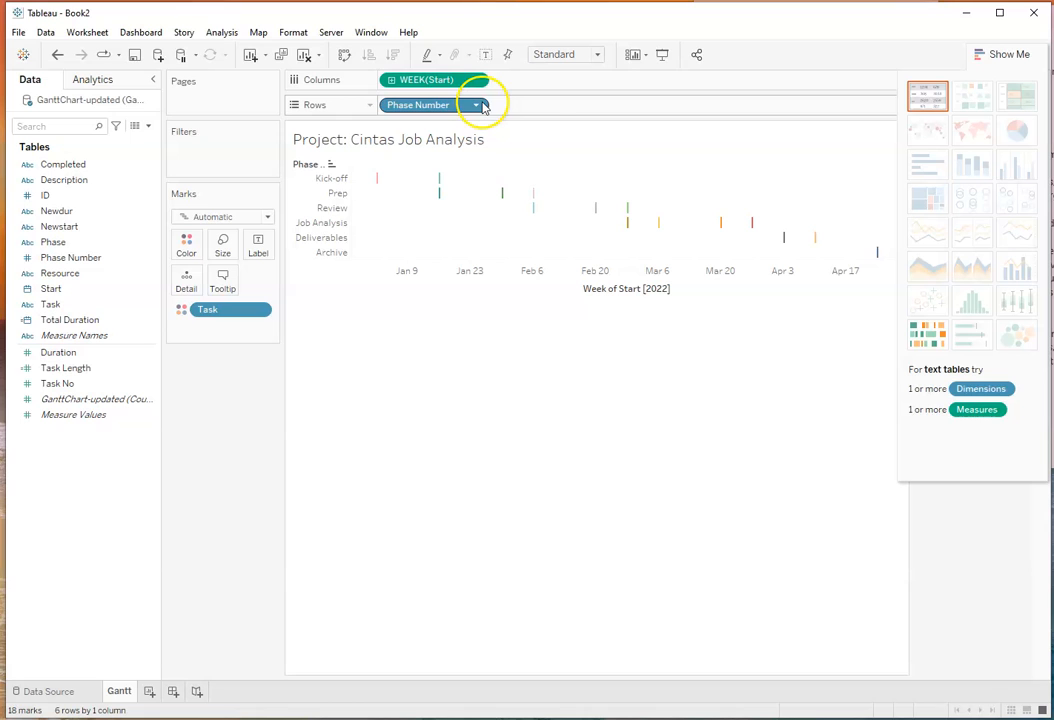
left_click(95, 369)
left_click_drag(95, 369, 527, 111)
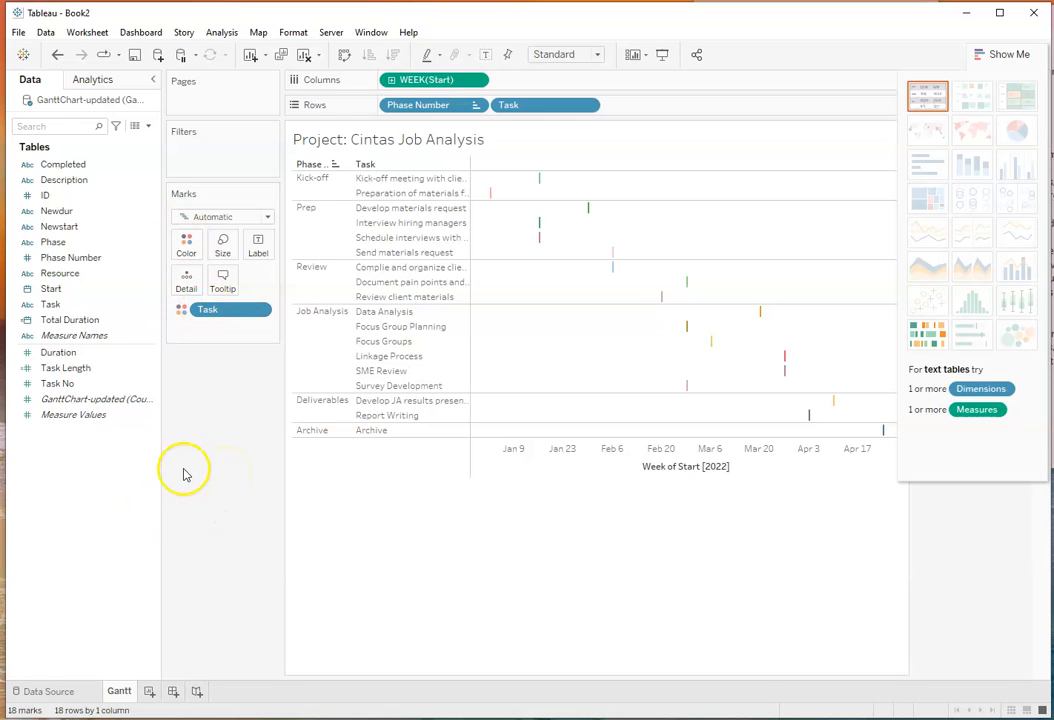
Size the Gantt bars by Task Length.
left_click(95, 320)
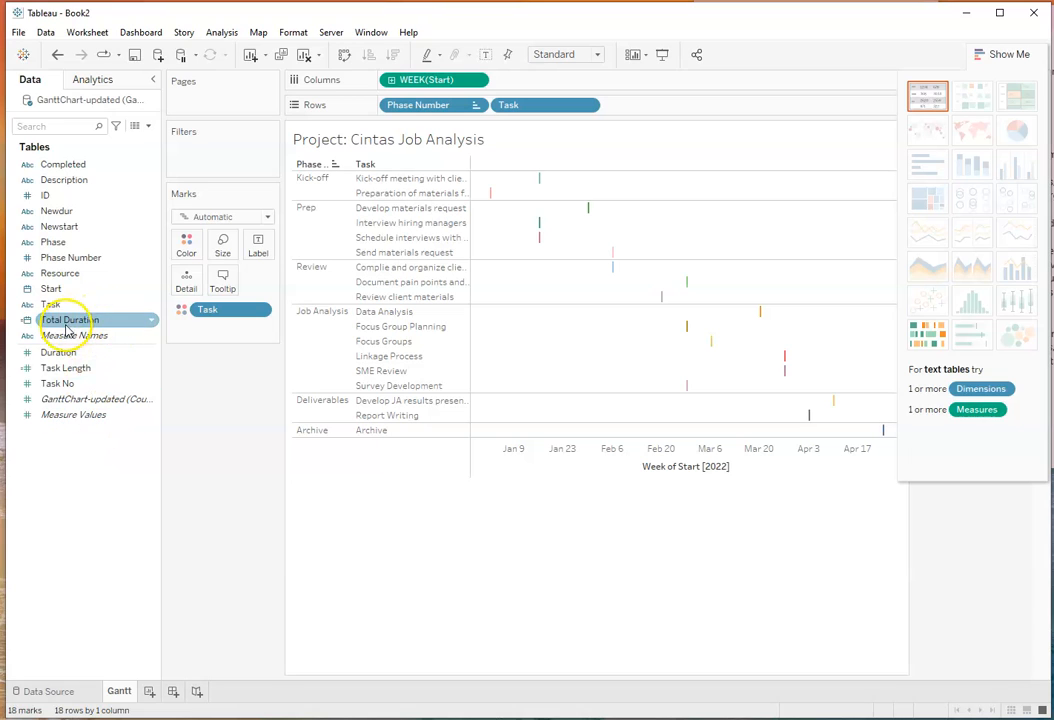
left_click(63, 369)
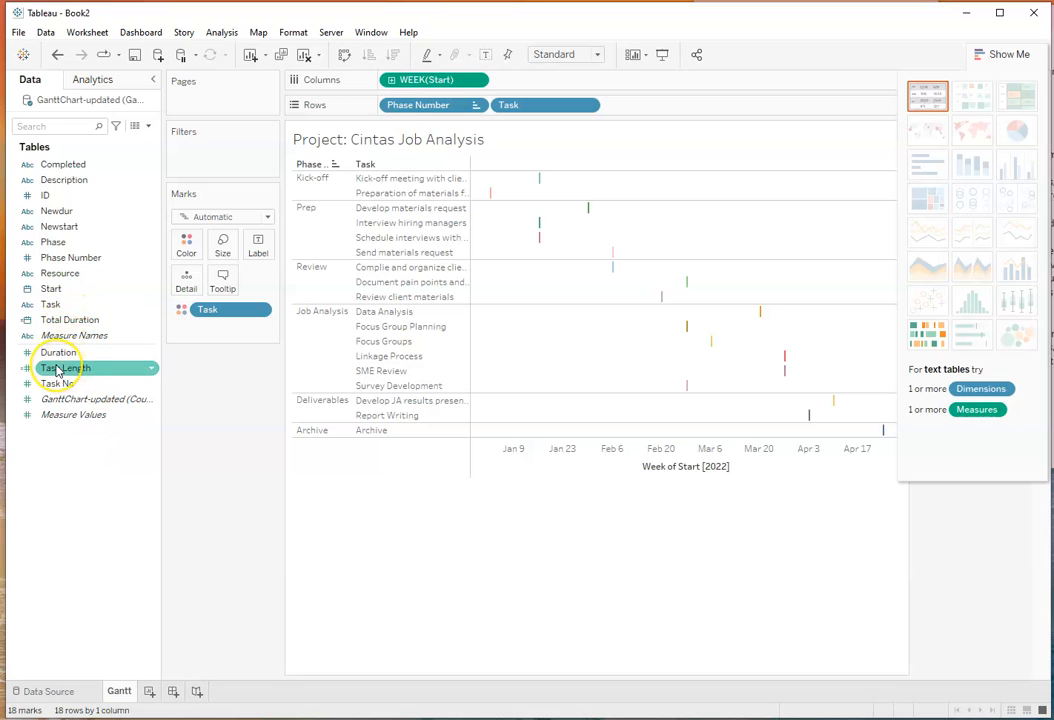
left_click_drag(165, 310, 224, 243)
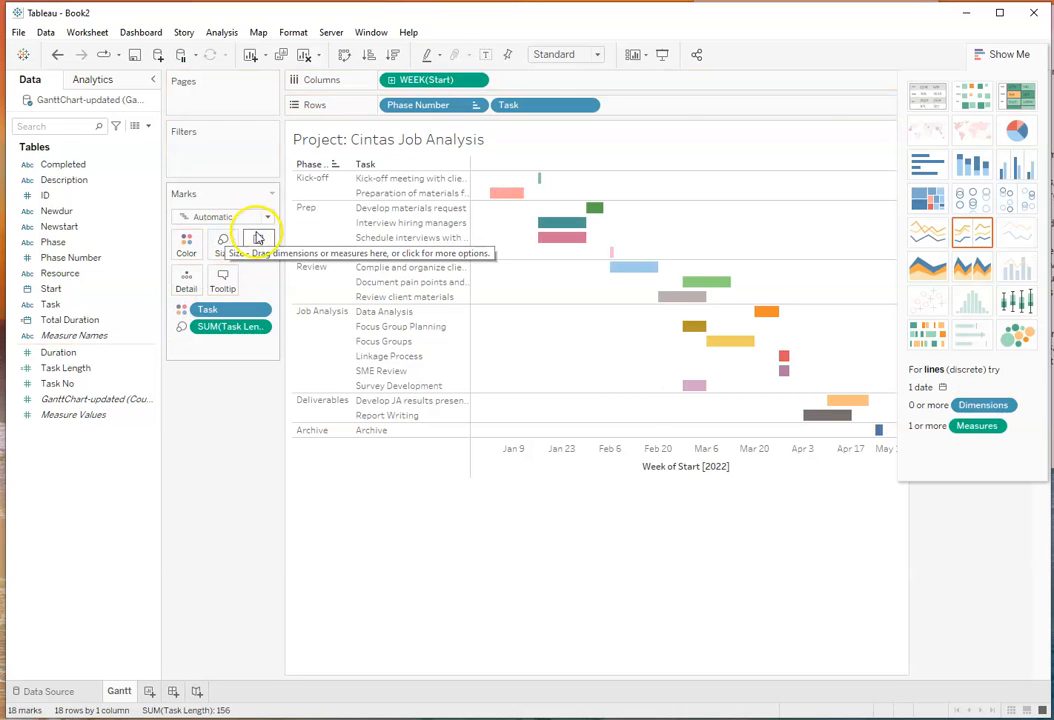
Try the Gantt Bar mark type and switch the marks back to Automatic.
left_click(268, 218)
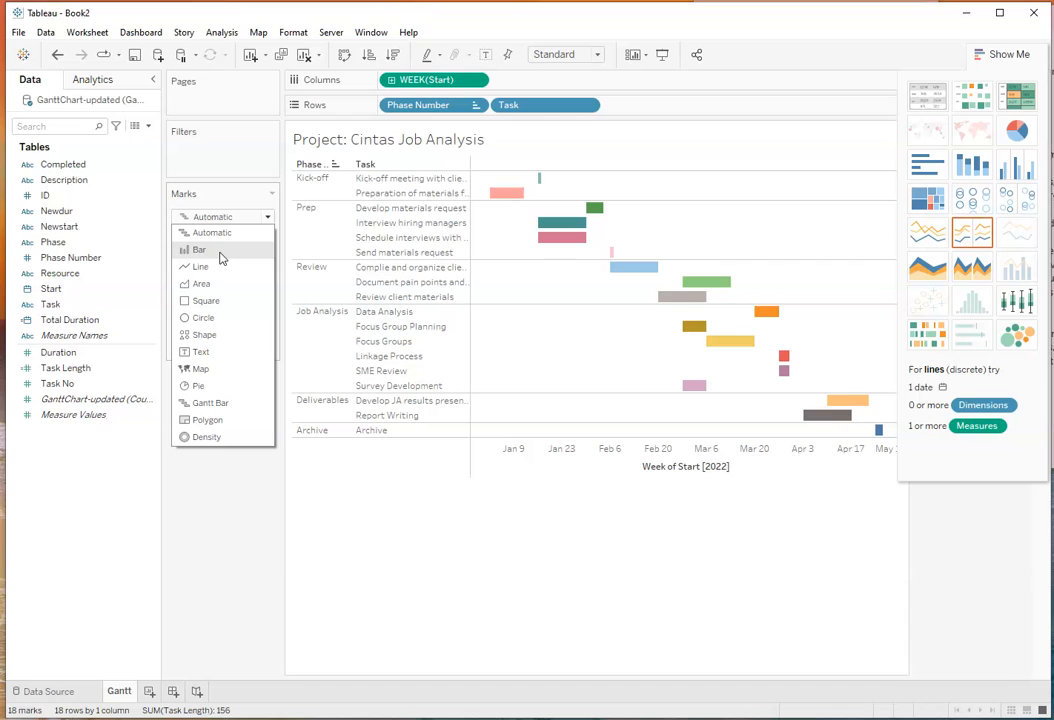
left_click(205, 403)
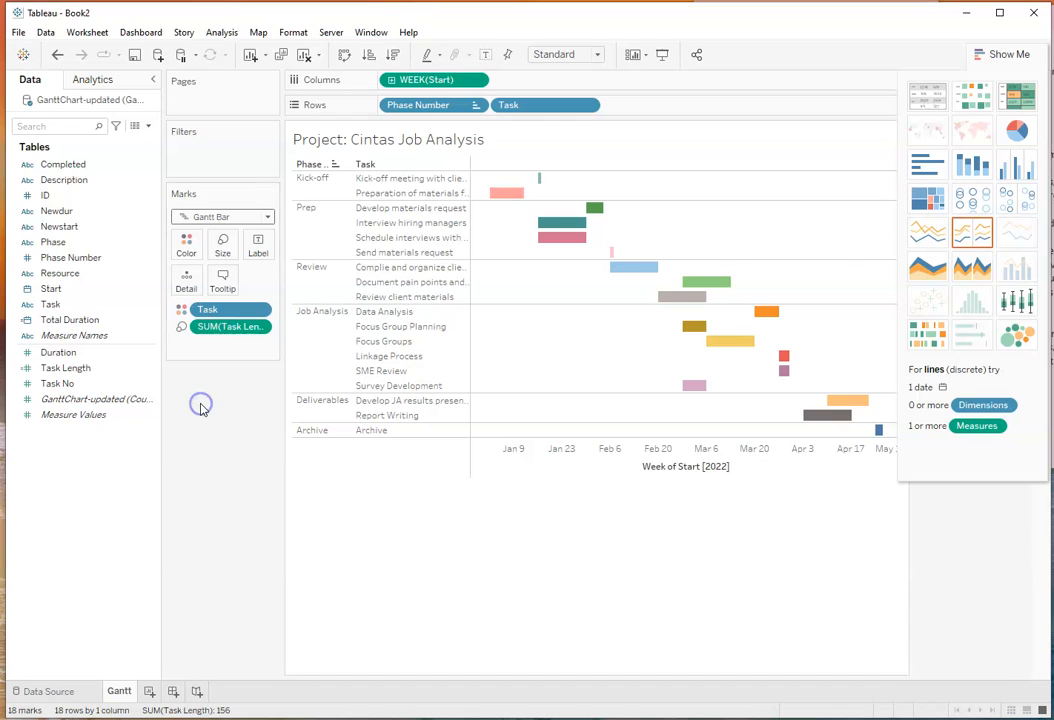
left_click(268, 216)
left_click(224, 233)
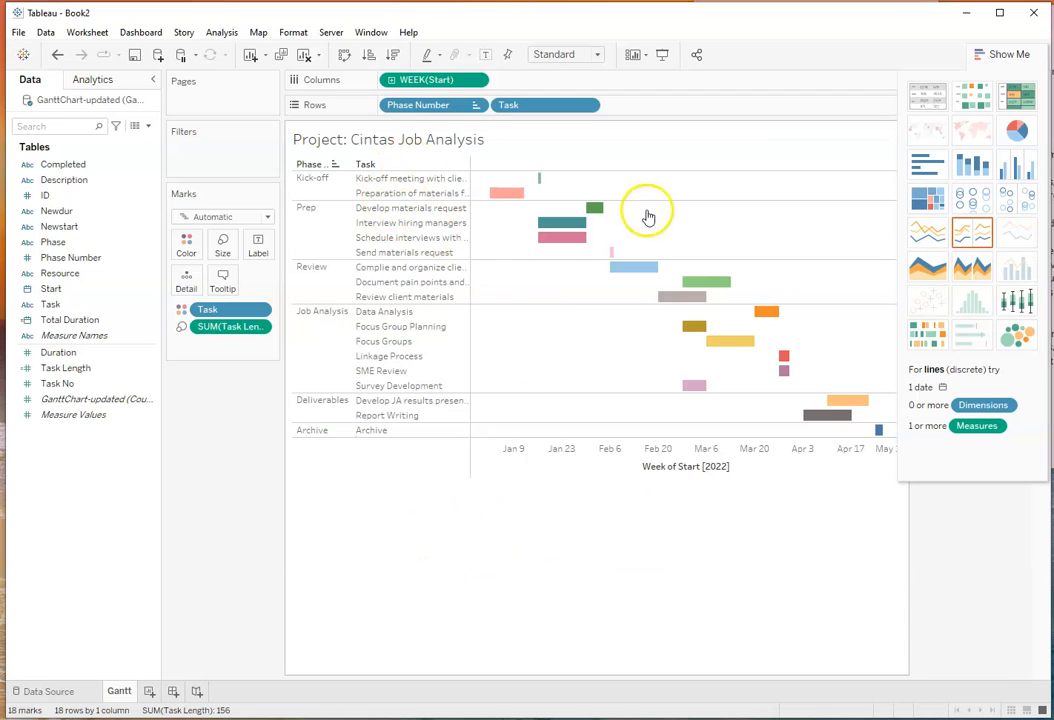
Close the chart type suggestions and color the bars by Resource instead of Task.
left_click(1000, 54)
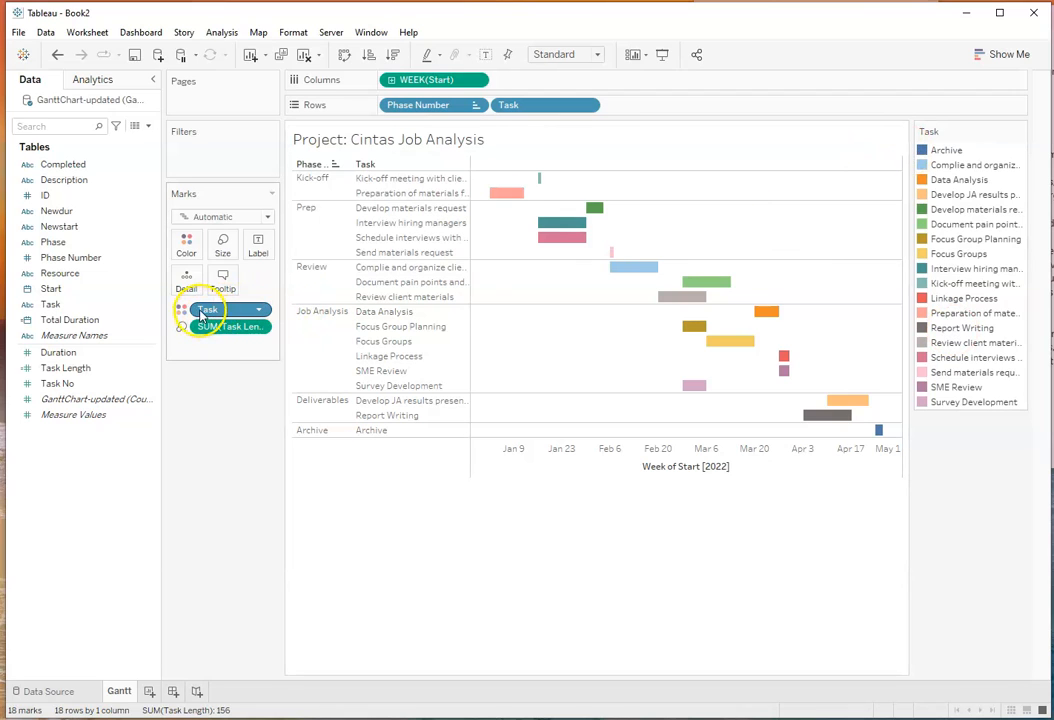
left_click_drag(207, 313, 87, 463)
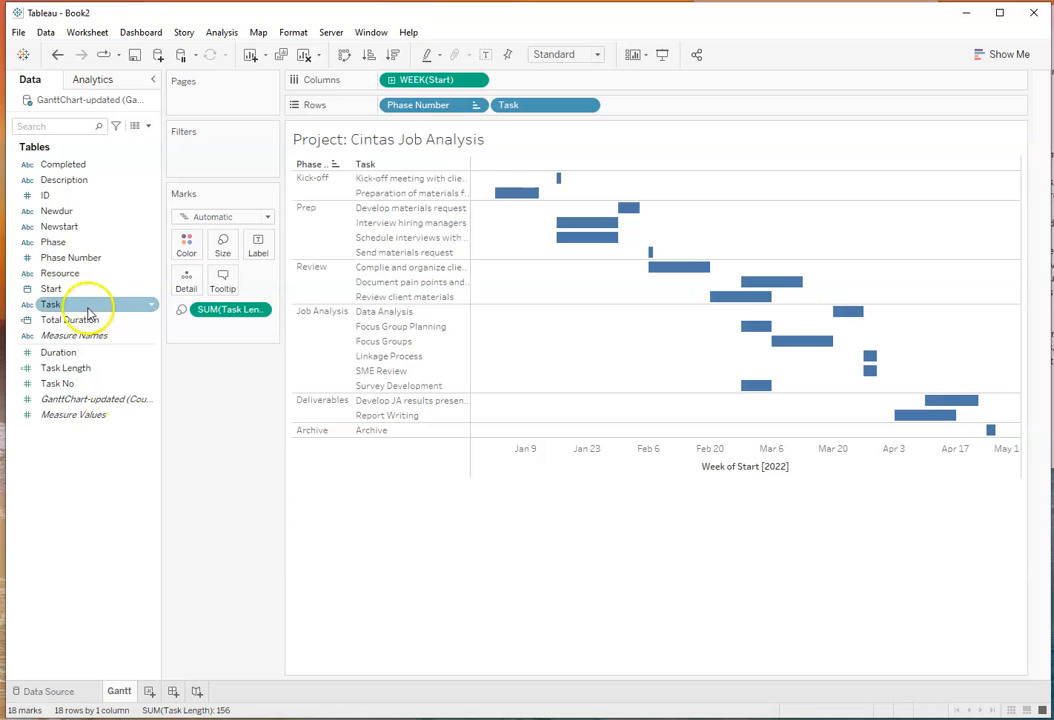
left_click(57, 276)
left_click_drag(55, 279, 186, 245)
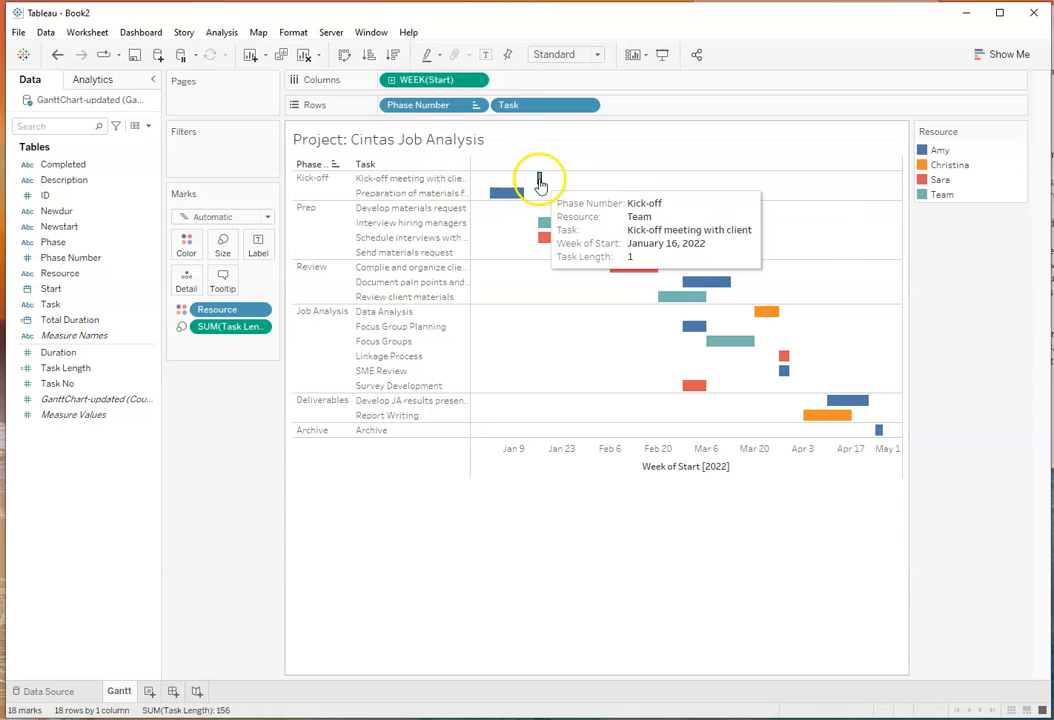
Highlight the two Kick-off tasks in turn to examine their order, and clear the highlight.
left_click(395, 180)
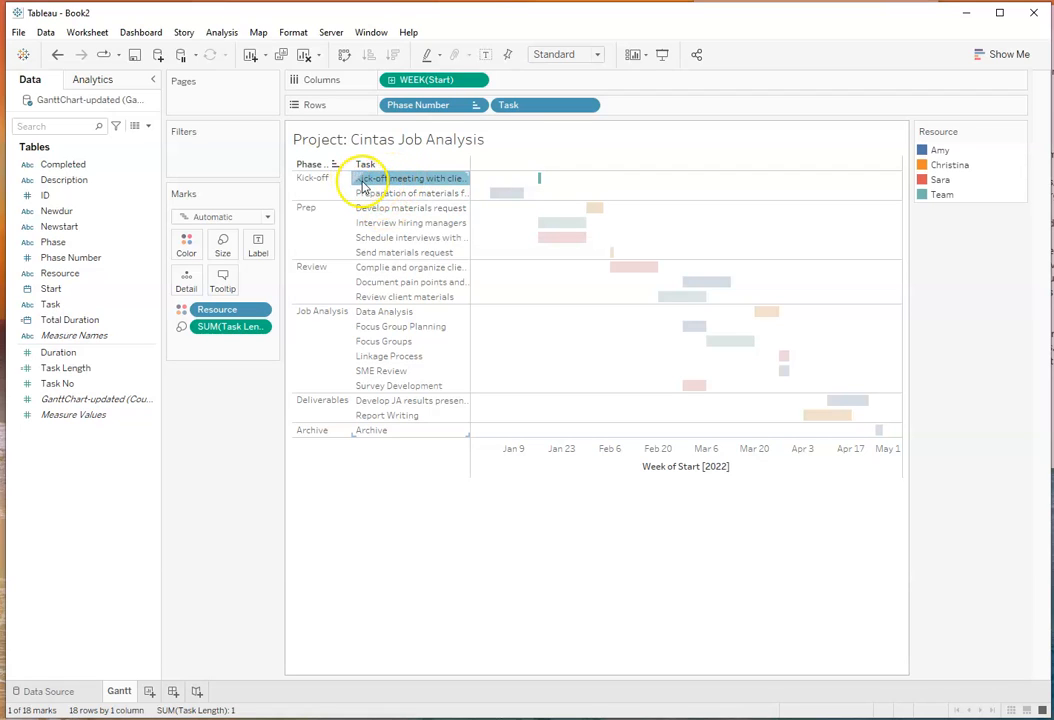
left_click(371, 180)
left_click(367, 197)
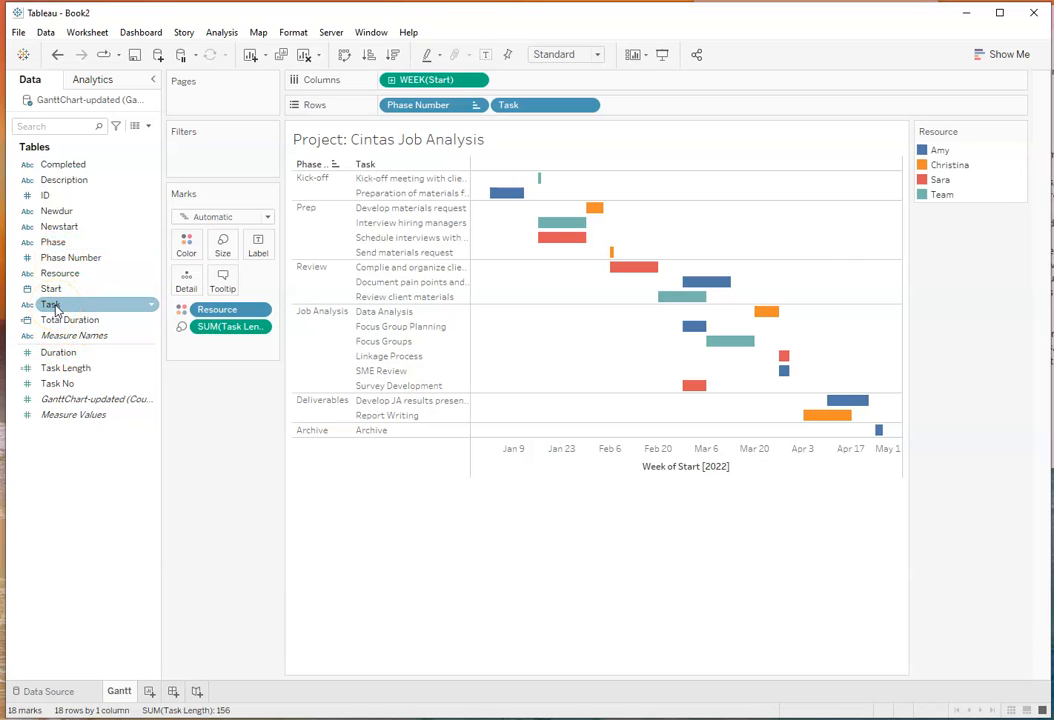
Try to order the tasks by adding Task No to the rows and changing the Task field's options.
left_click_drag(57, 383, 498, 109)
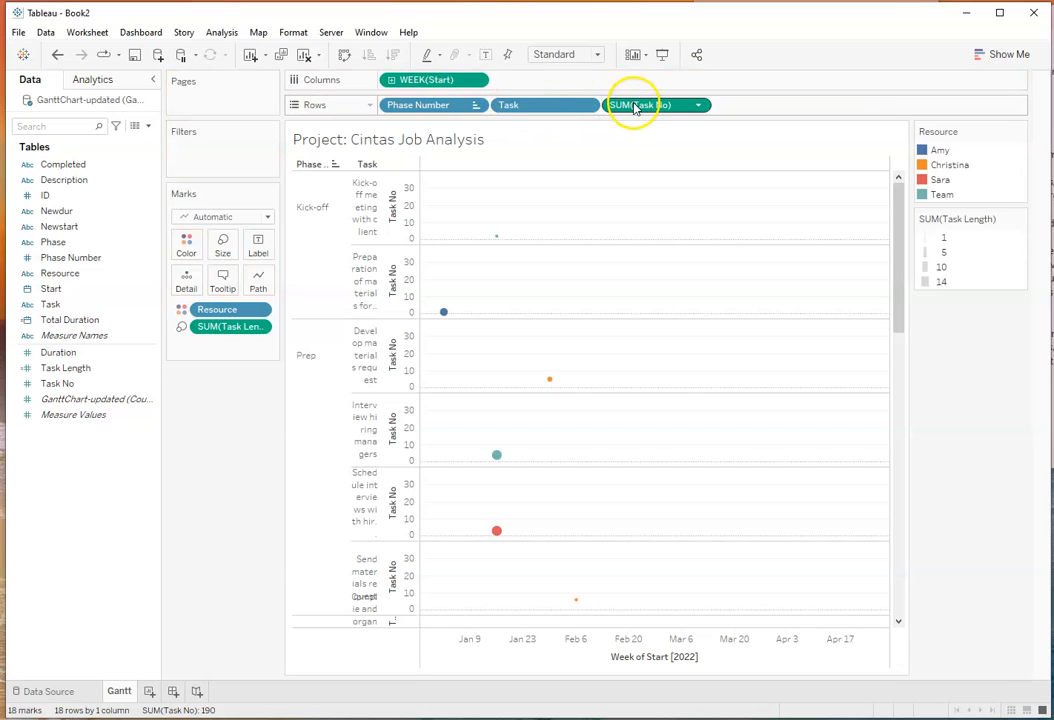
left_click(585, 106)
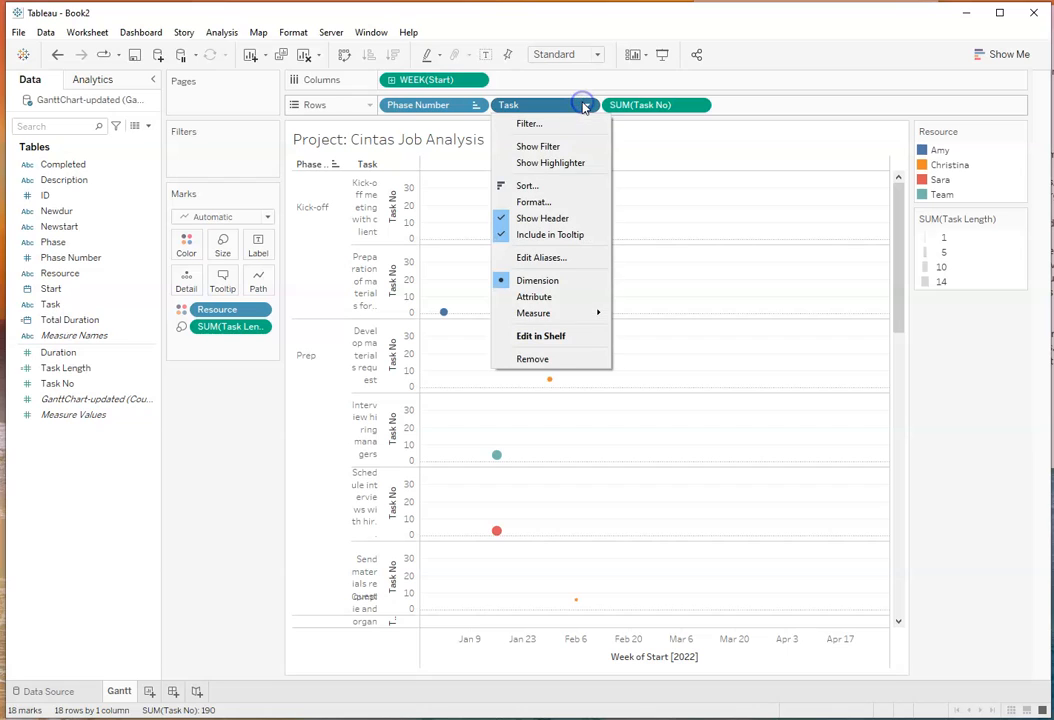
left_click(568, 298)
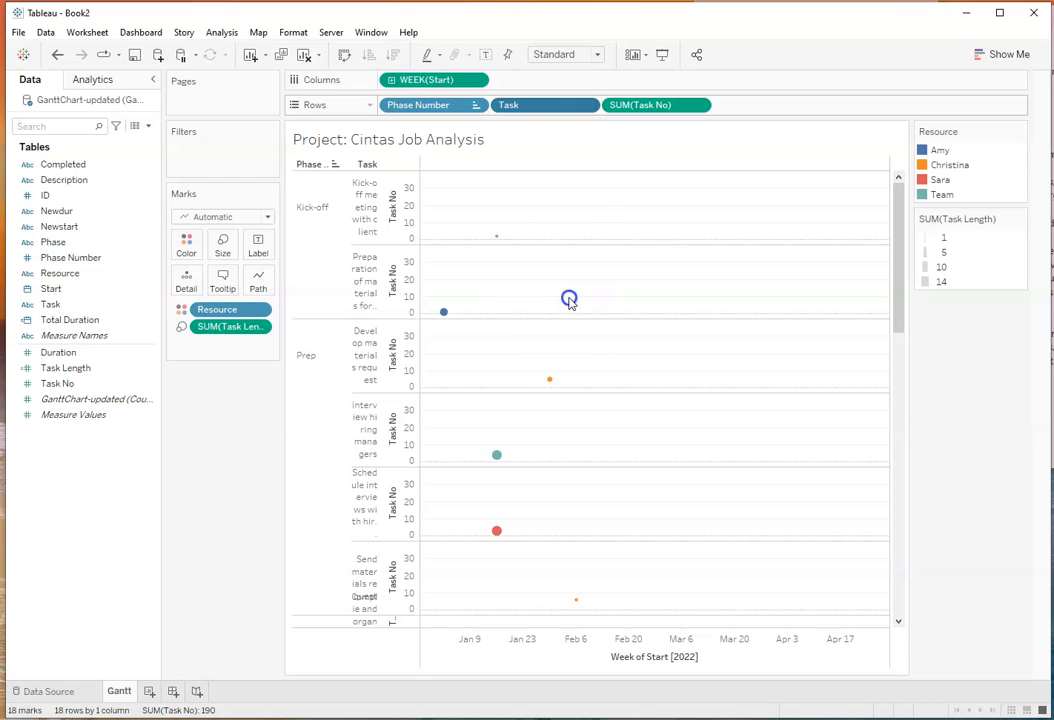
left_click(586, 105)
left_click(522, 260)
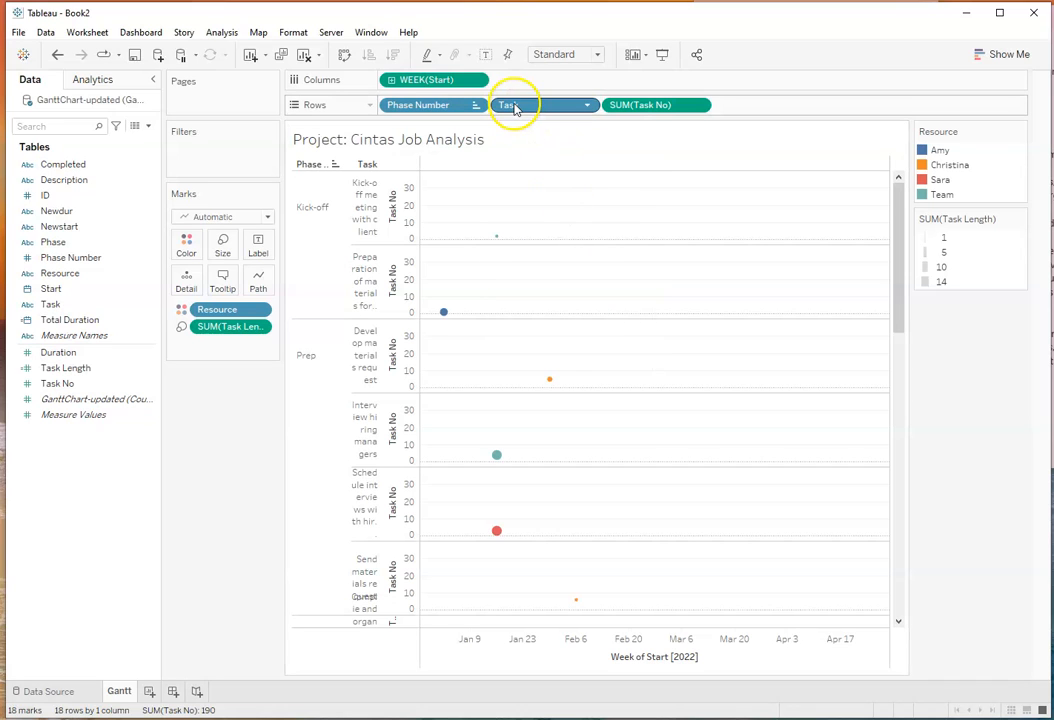
Remove Task and Task No from the rows.
left_click_drag(511, 107, 29, 500)
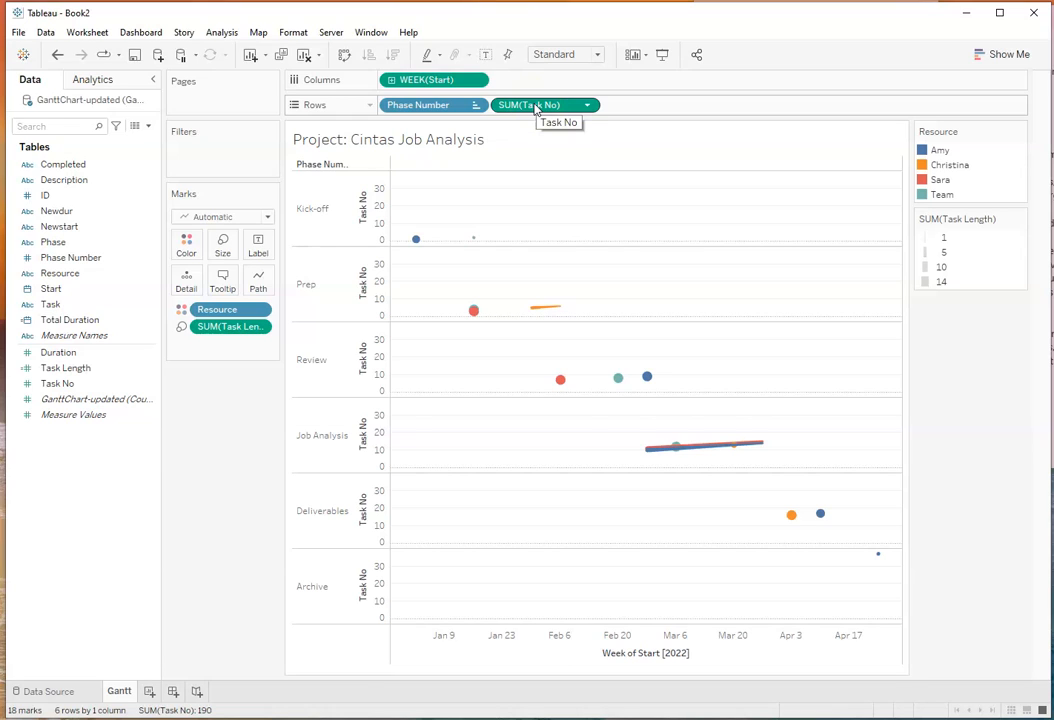
left_click(592, 106)
left_click_drag(590, 108, 96, 505)
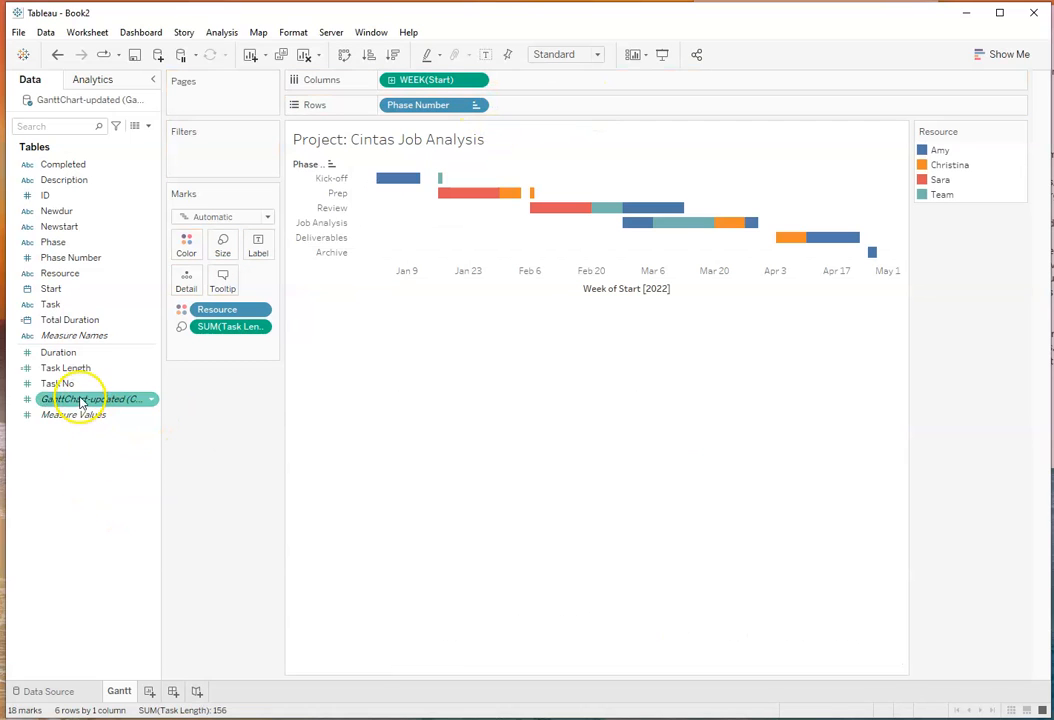
Undo the row changes back to only Phase Number and Task on the rows.
left_click(56, 54)
left_click(56, 54)
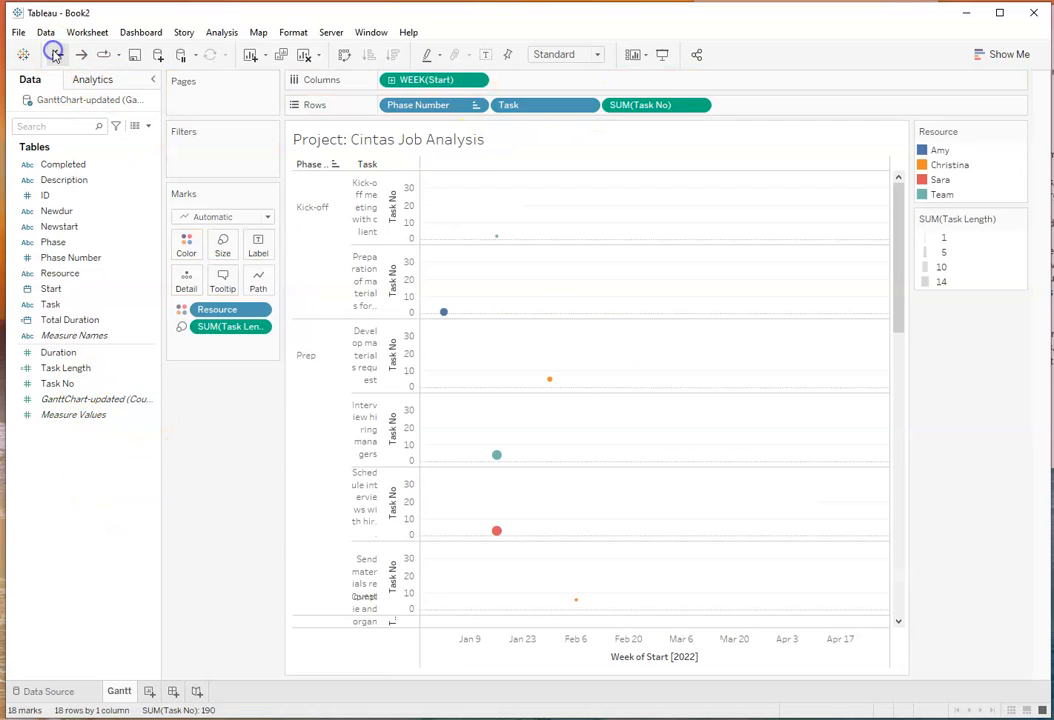
left_click(56, 54)
left_click(56, 54)
left_click(56, 54)
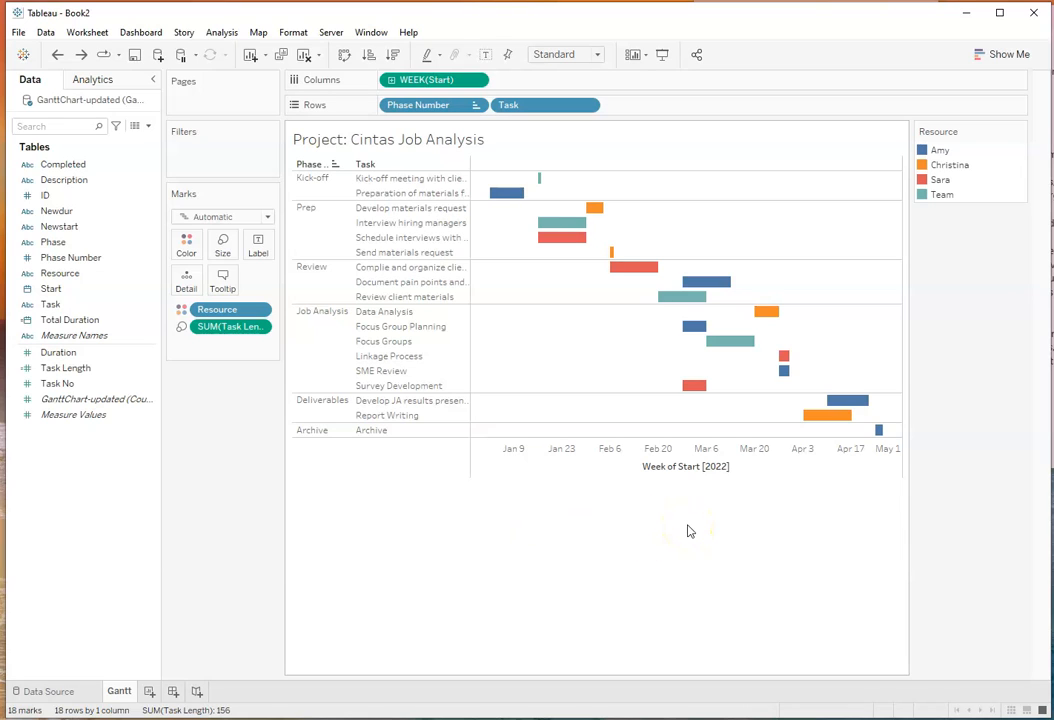
Sort the Task rows by data source order.
left_click(100, 719)
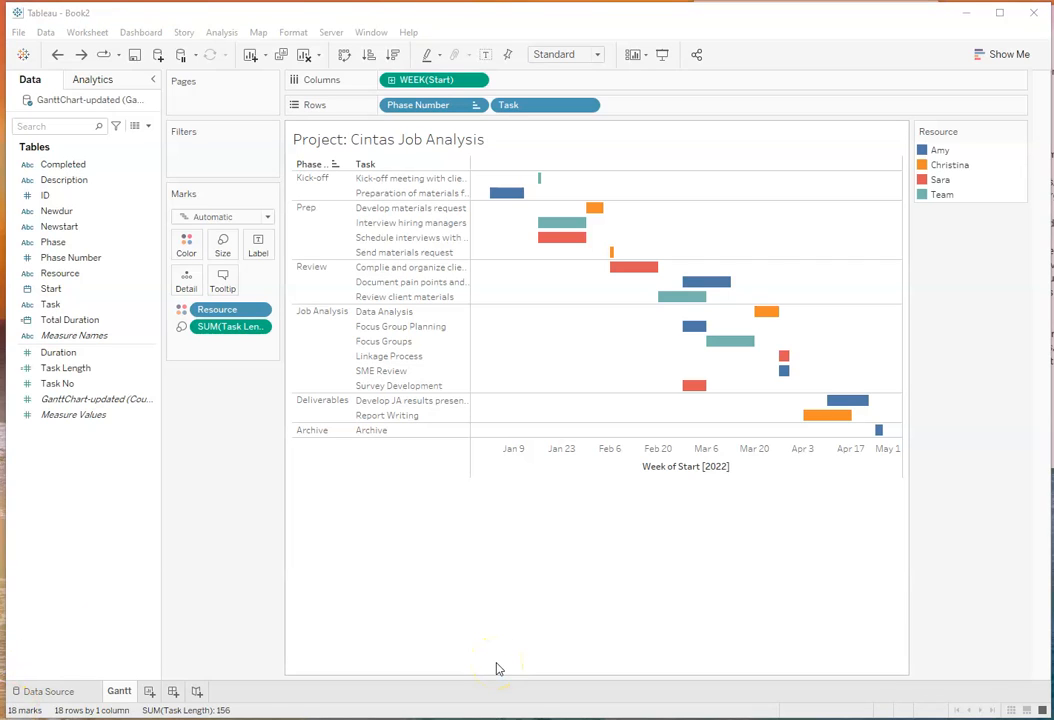
mouse_move(499, 205)
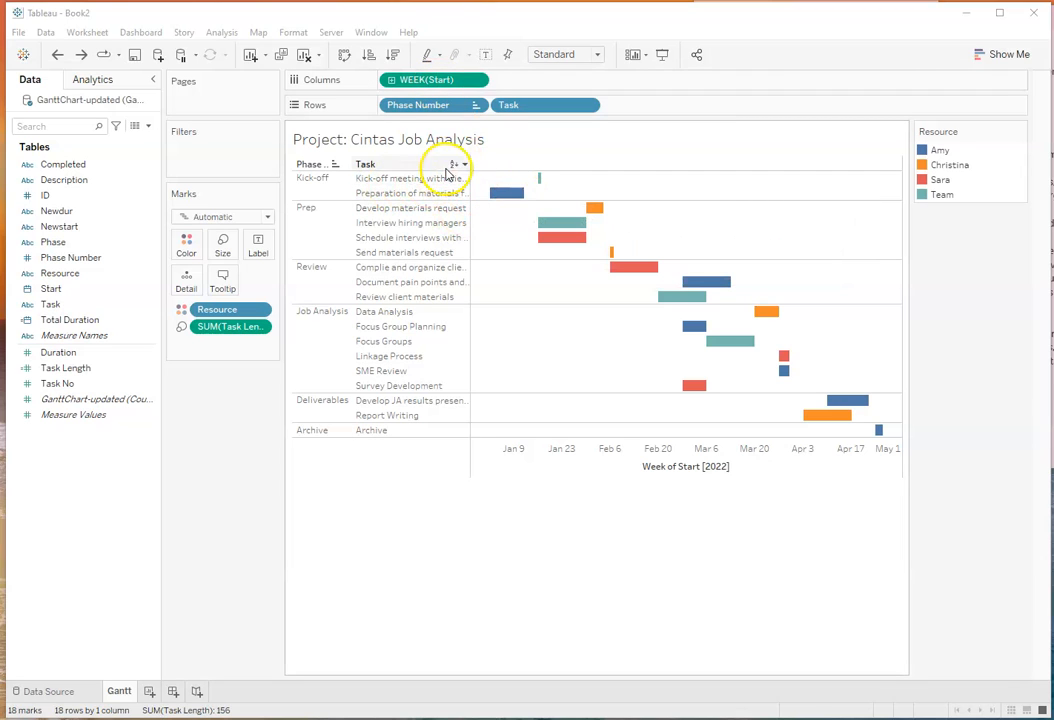
left_click(461, 166)
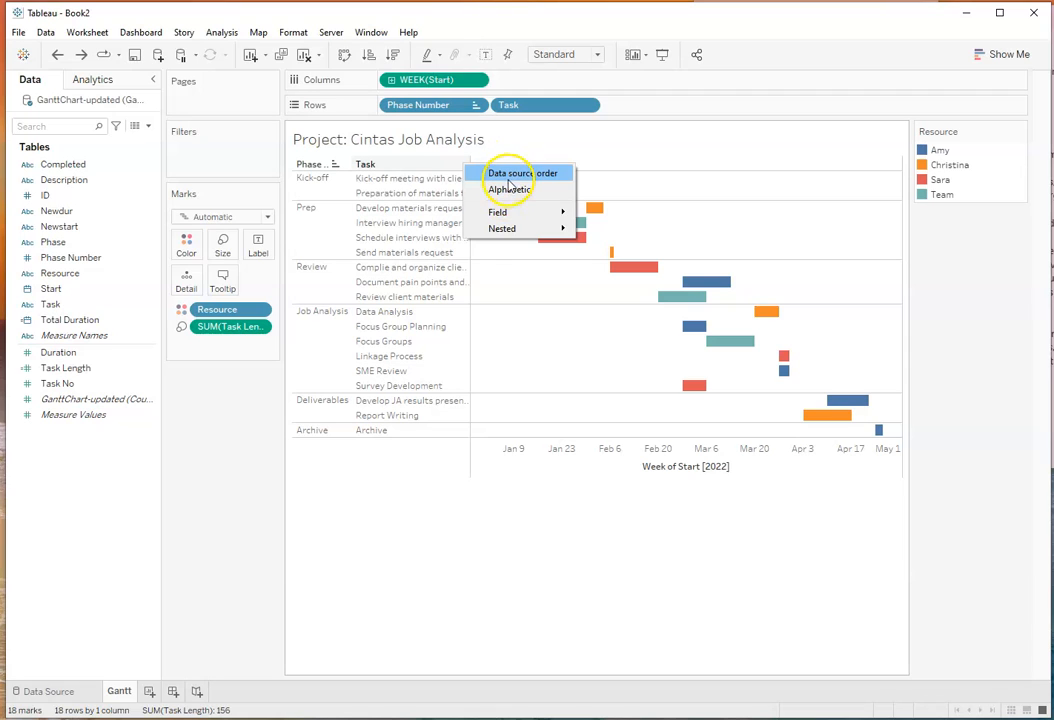
left_click(510, 176)
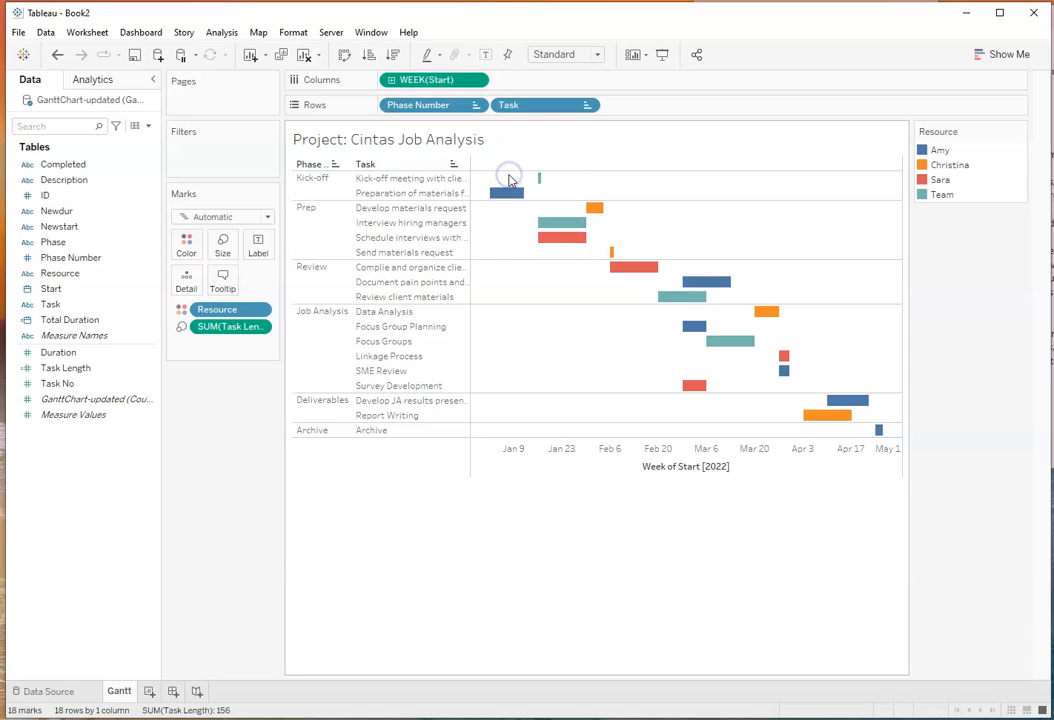
Sort the tasks within each phase by nested WEEK(Start) in ascending order.
left_click(459, 164)
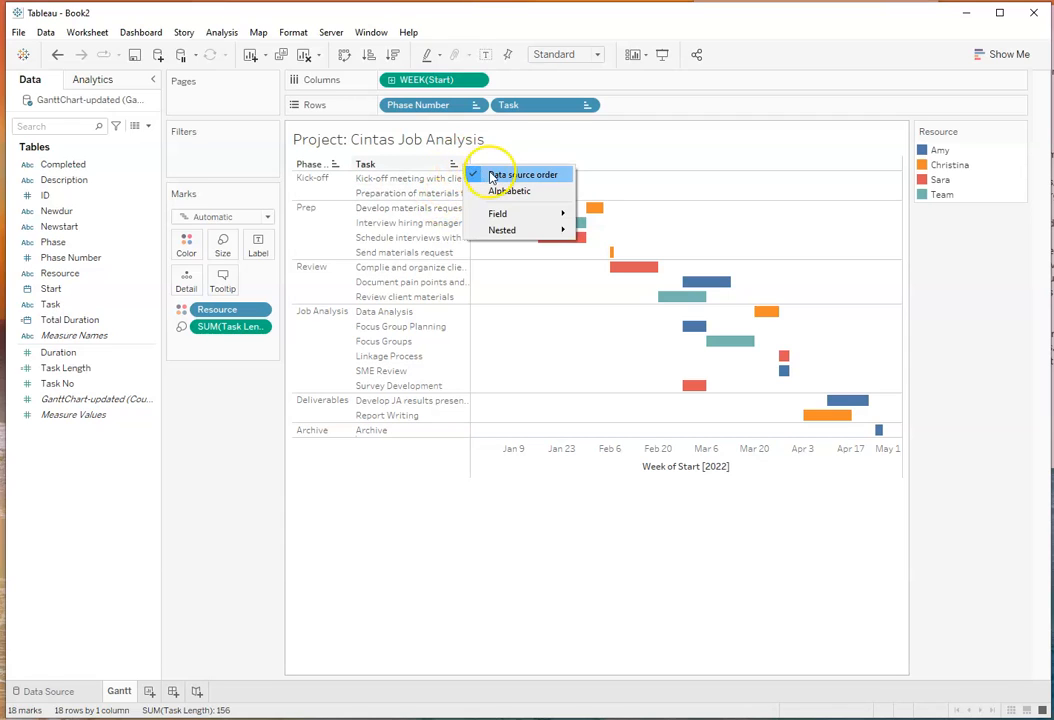
mouse_move(496, 216)
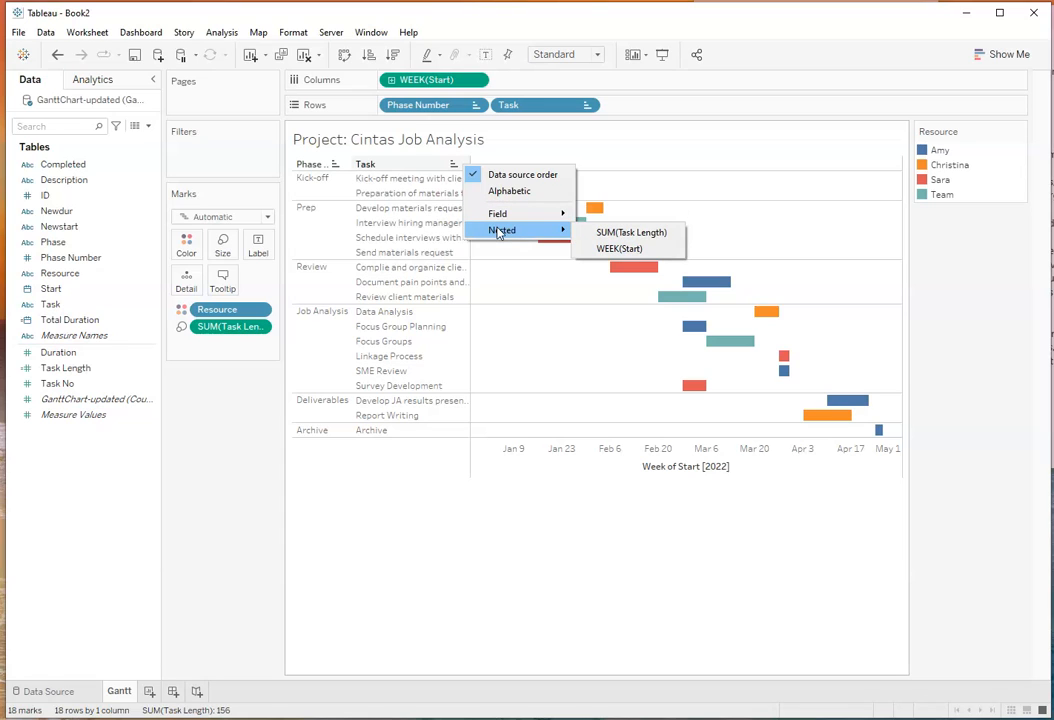
left_click(611, 250)
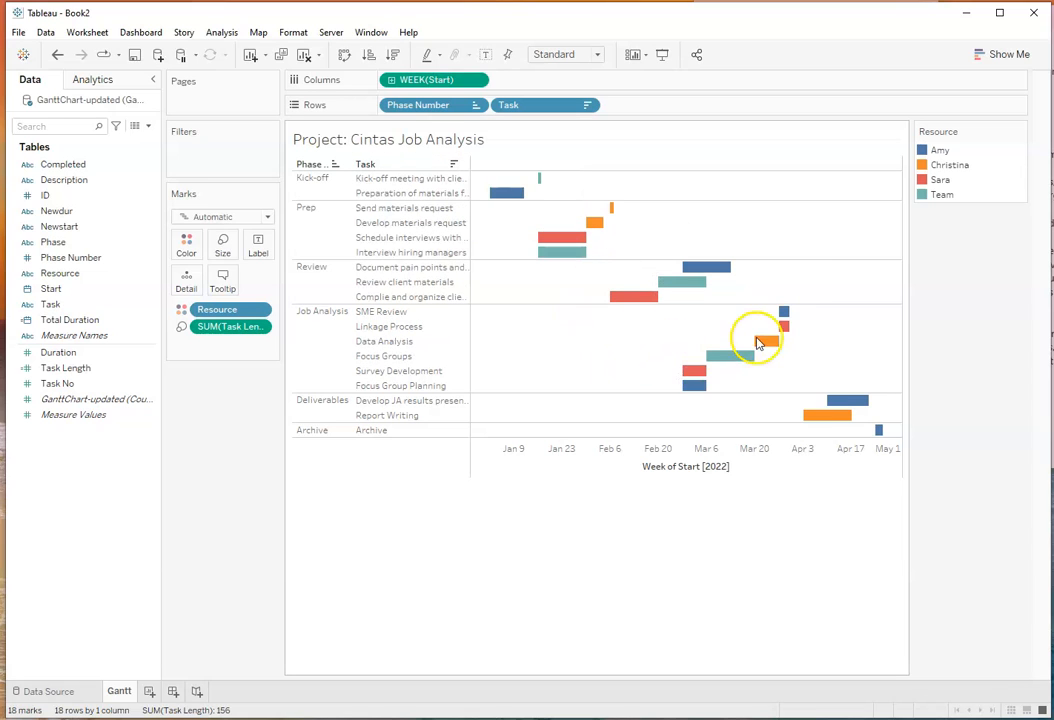
left_click(454, 164)
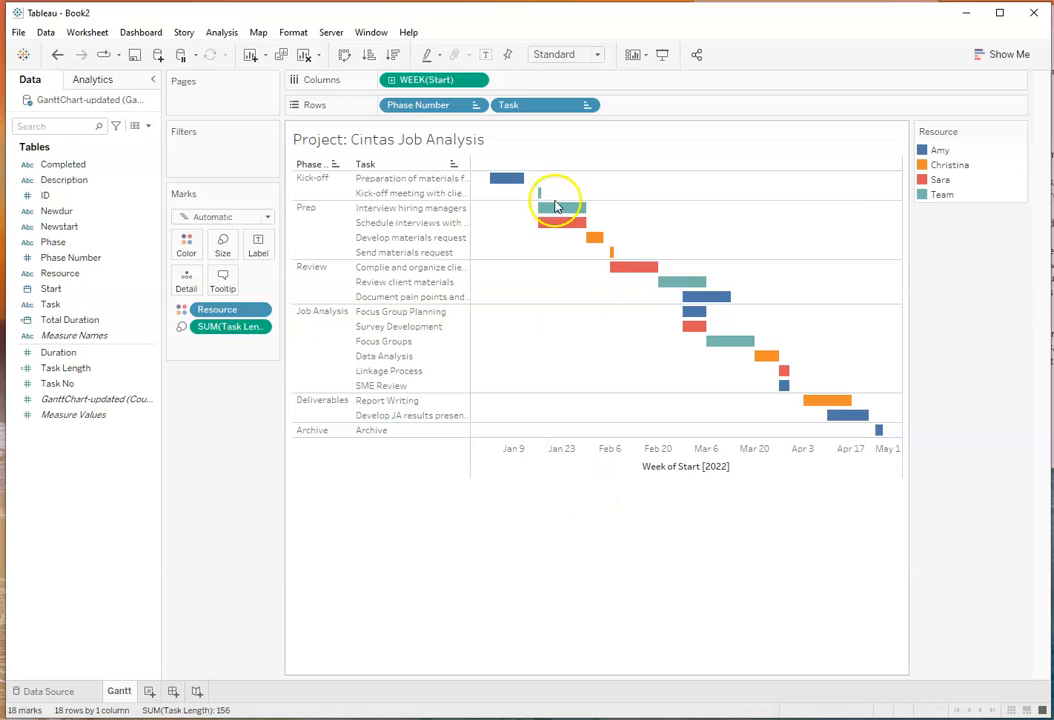
Check the field and nested sort options of the Task header, and close them without changing the sort.
left_click(455, 164)
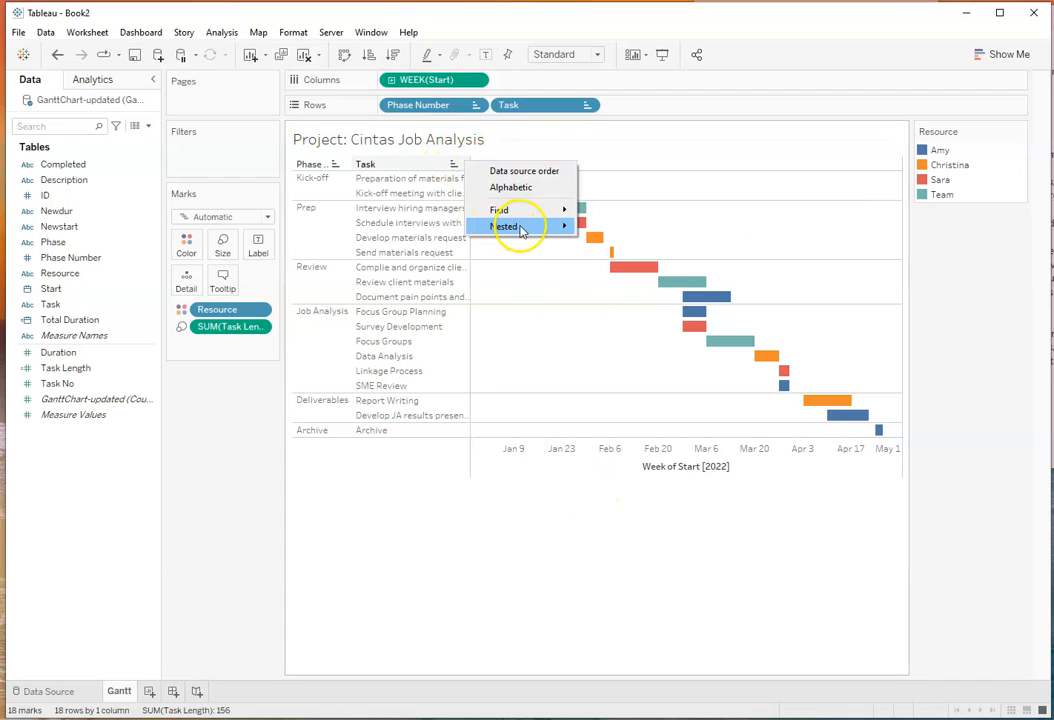
mouse_move(555, 226)
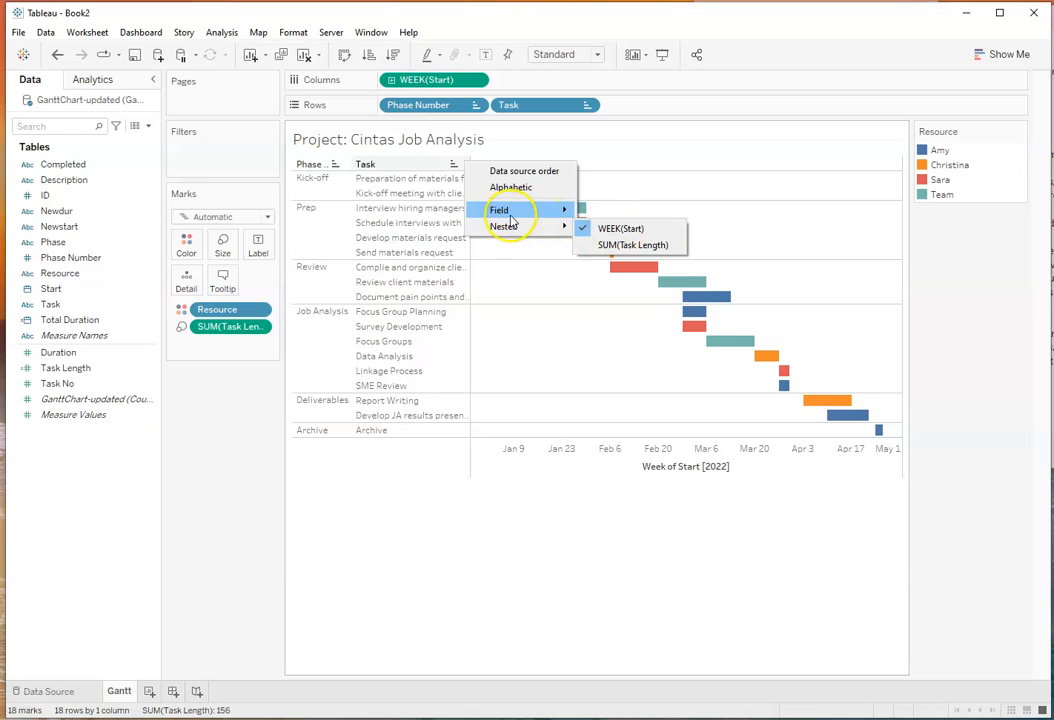
left_click(414, 159)
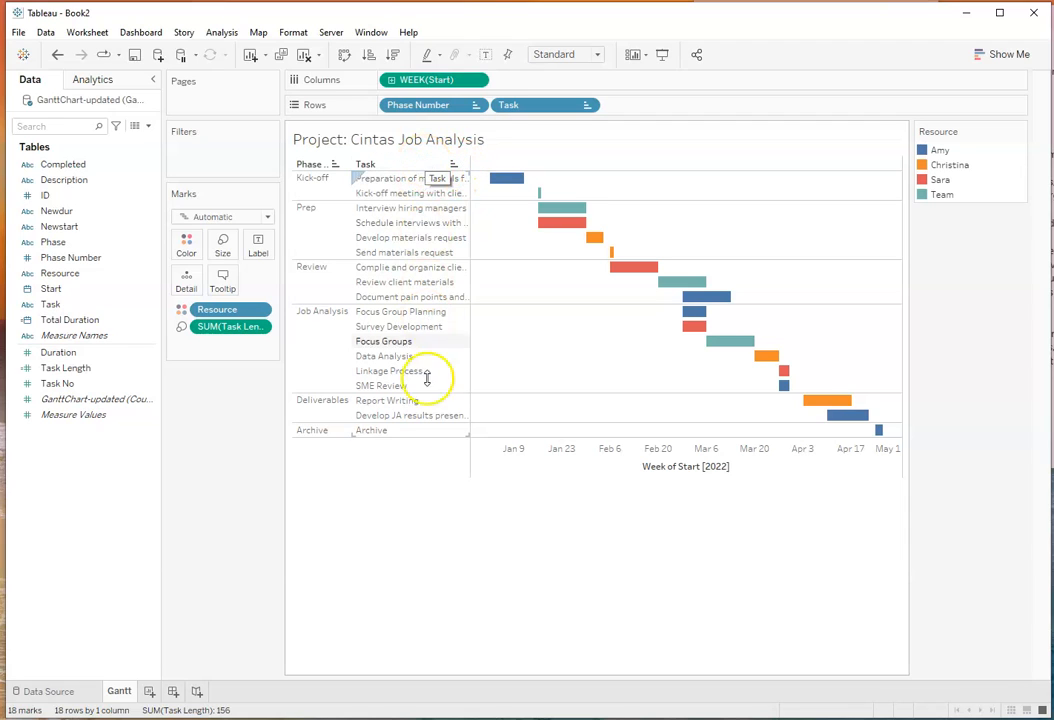
left_click(542, 525)
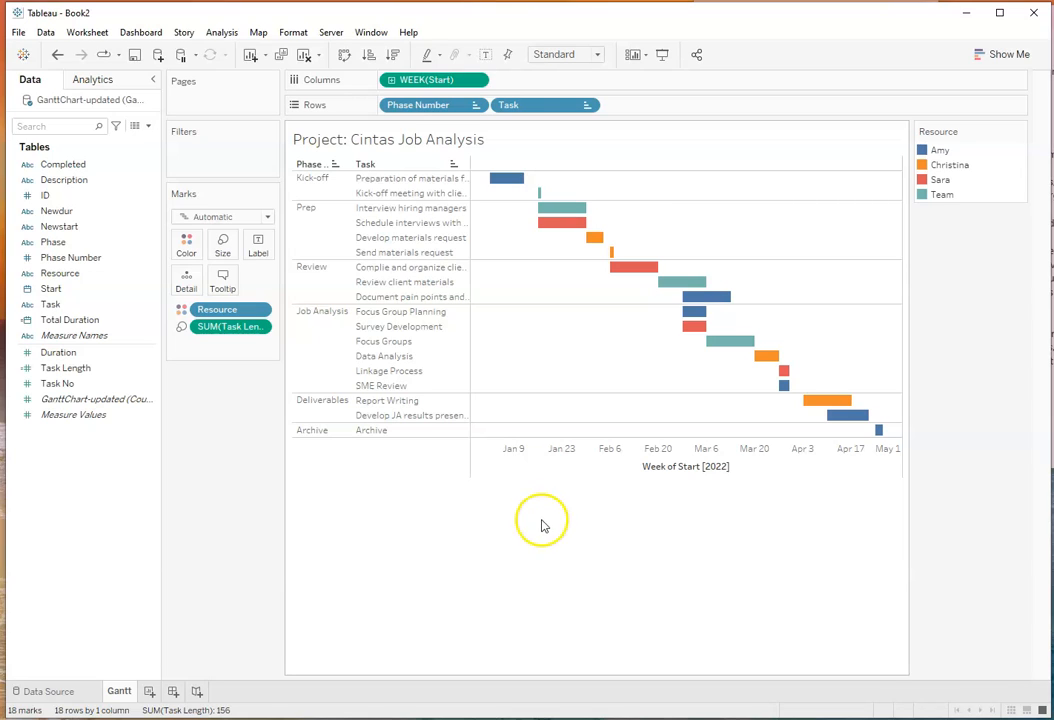